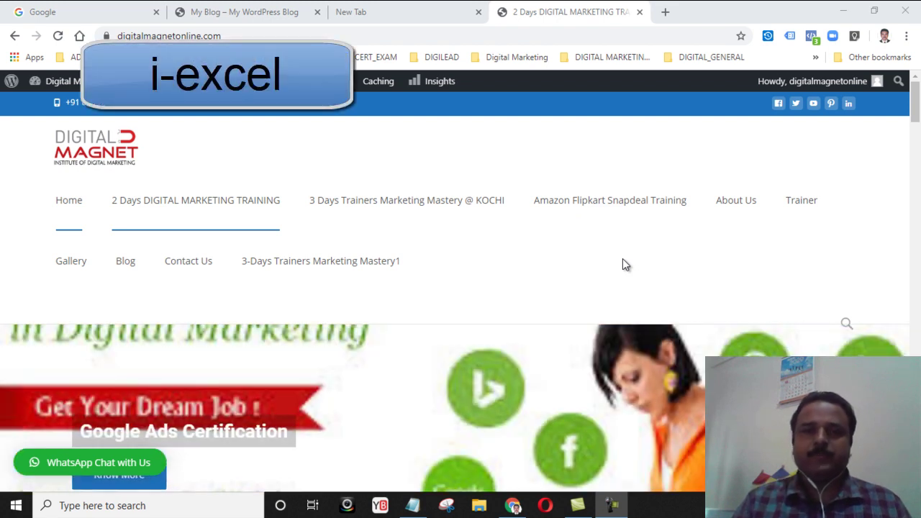
Step: Scroll through the My Blog front page
click(242, 14)
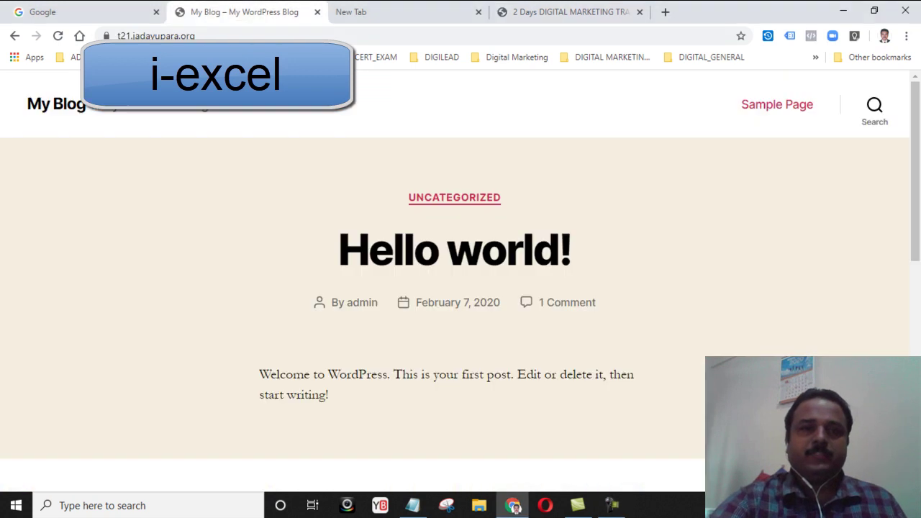
scroll(725, 288, down, 3)
scroll(724, 295, down, 3)
scroll(717, 310, down, 2)
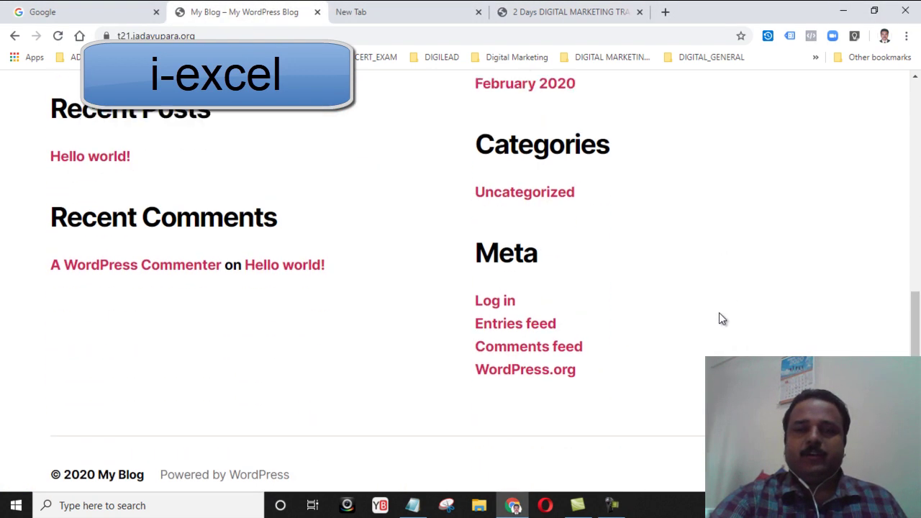
scroll(720, 315, up, 6)
scroll(723, 310, up, 2)
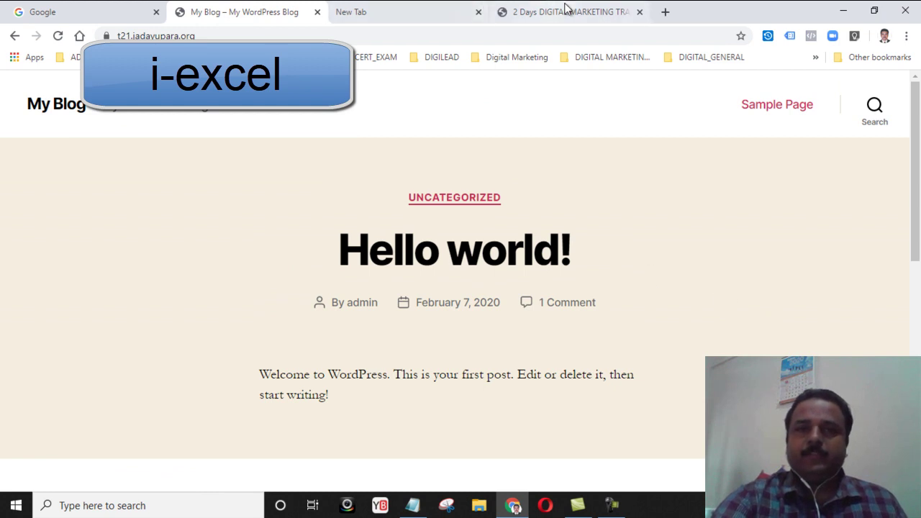
Step: Scroll through the 2 Days Digital Marketing training page
click(504, 10)
scroll(650, 269, down, 1)
scroll(650, 270, down, 1)
scroll(650, 270, down, 2)
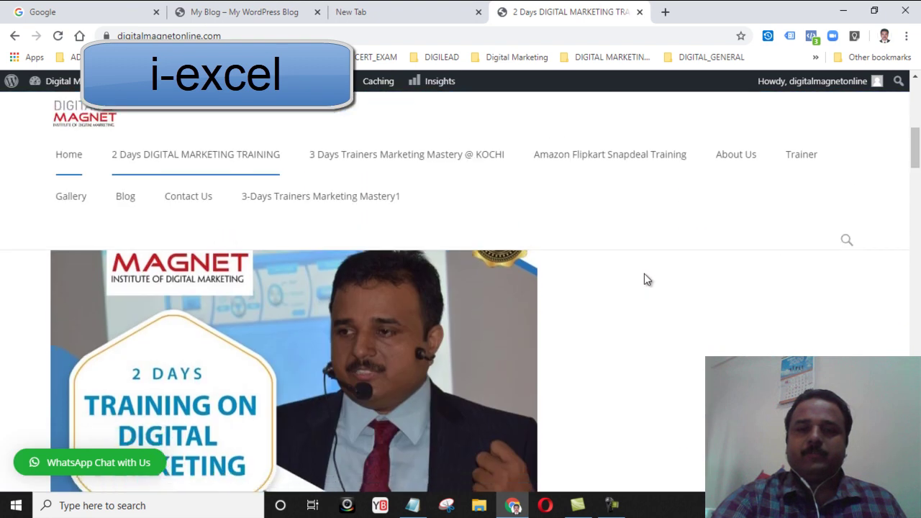
scroll(644, 276, down, 2)
scroll(640, 283, down, 2)
scroll(638, 298, down, 2)
scroll(640, 314, down, 3)
scroll(640, 318, down, 3)
scroll(638, 321, down, 3)
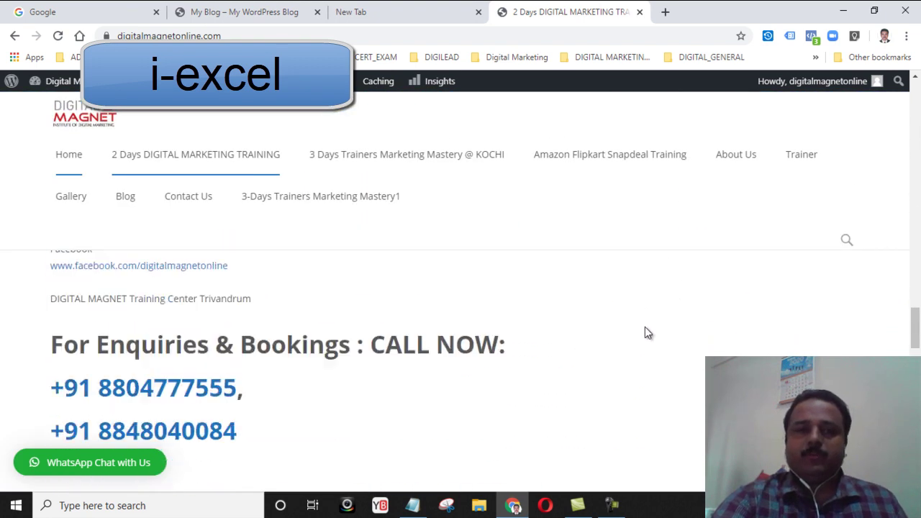
scroll(640, 328, down, 3)
scroll(640, 310, up, 5)
scroll(590, 290, up, 5)
scroll(460, 237, up, 6)
scroll(374, 200, up, 6)
scroll(378, 237, down, 3)
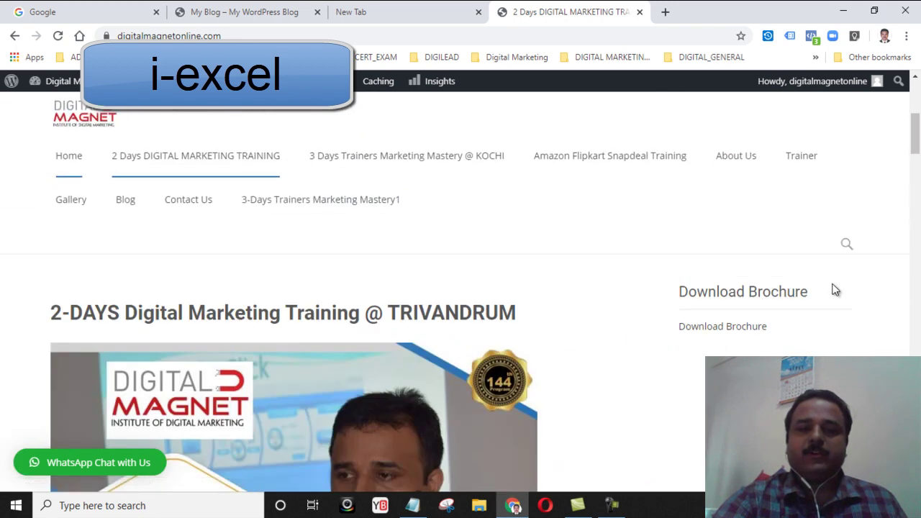
Step: Advance the training page's banner slider, then return to My Blog and select its address
click(900, 322)
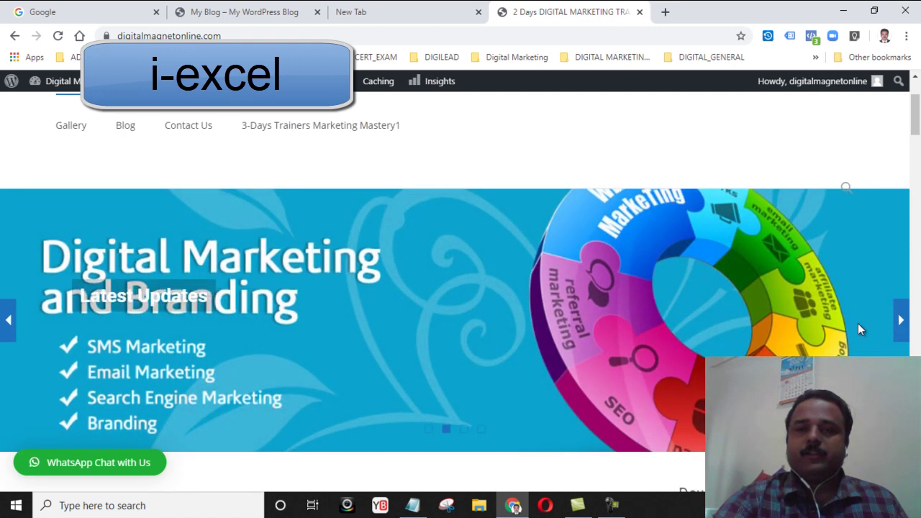
scroll(858, 323, down, 3)
scroll(609, 331, down, 5)
scroll(599, 324, down, 3)
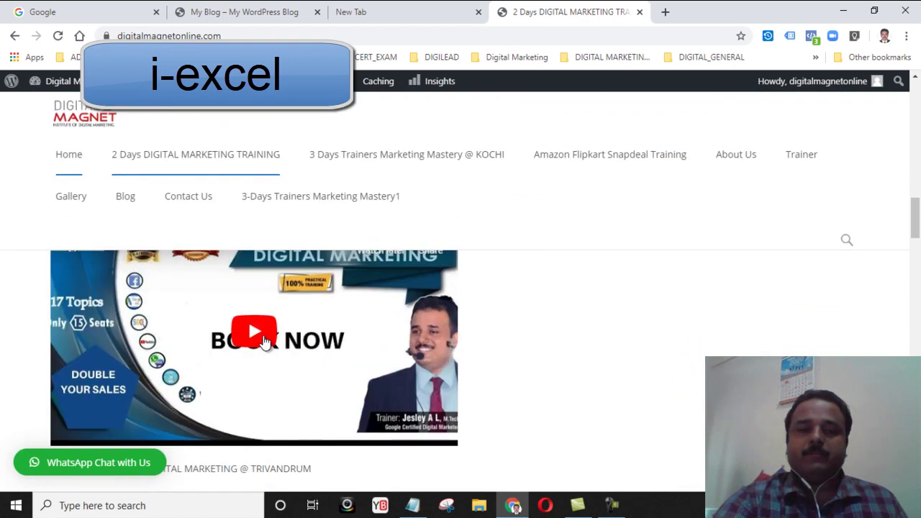
scroll(268, 350, down, 3)
scroll(288, 353, up, 3)
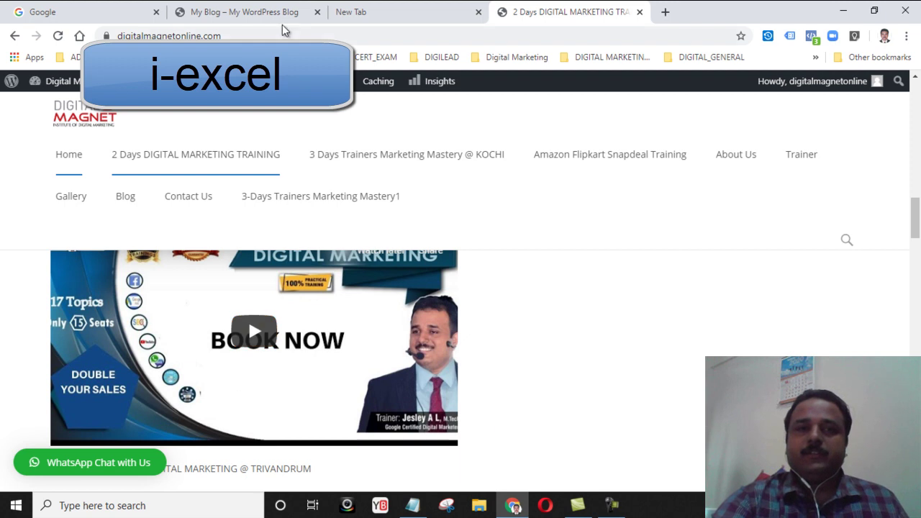
click(246, 11)
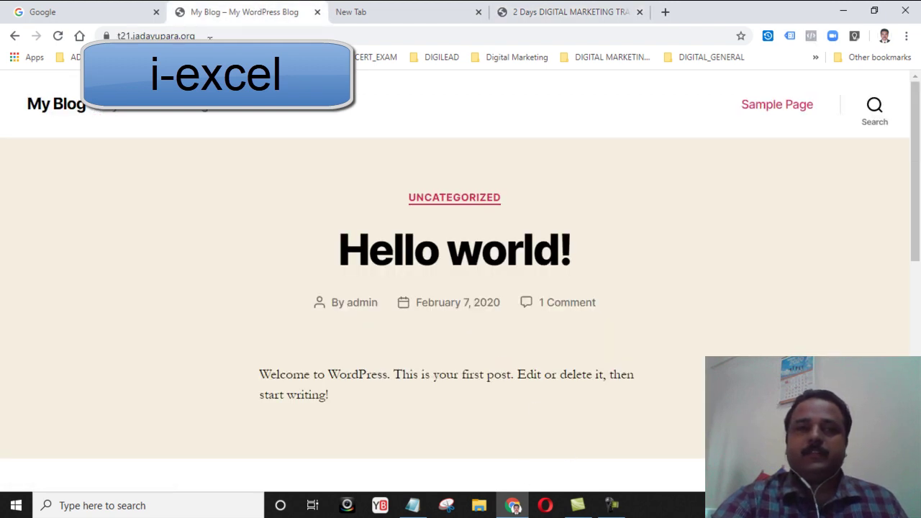
click(209, 36)
Step: Copy the blog's address and load it in the new tab
right_click(151, 38)
click(181, 134)
click(383, 12)
text(https://t21.jadayupara.org/)
key(ctrl+a)
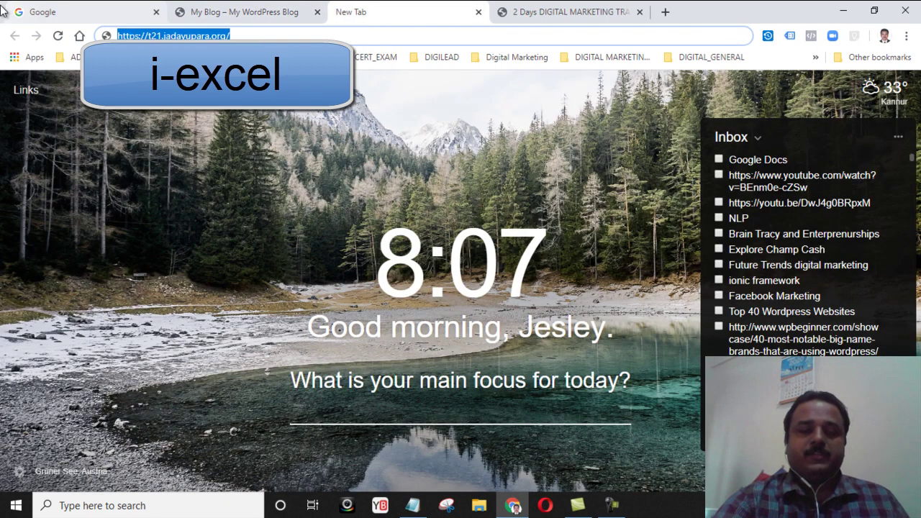
key(Return)
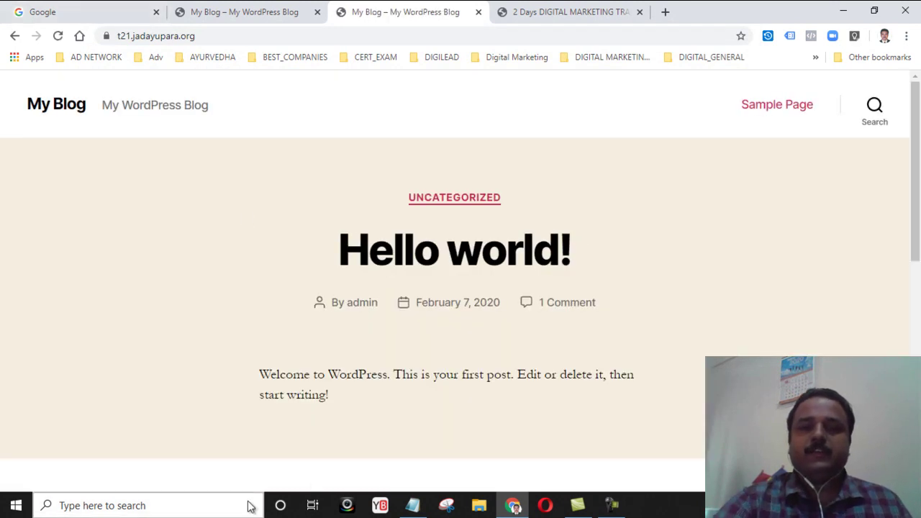
Step: Append /wp-admin to the blog address and load it
click(280, 35)
click(316, 39)
text(//)
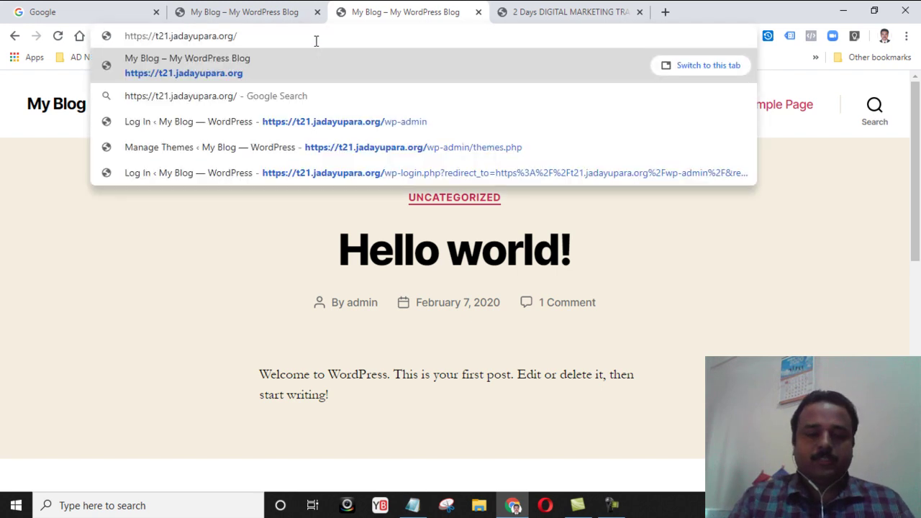
text(wp-admin)
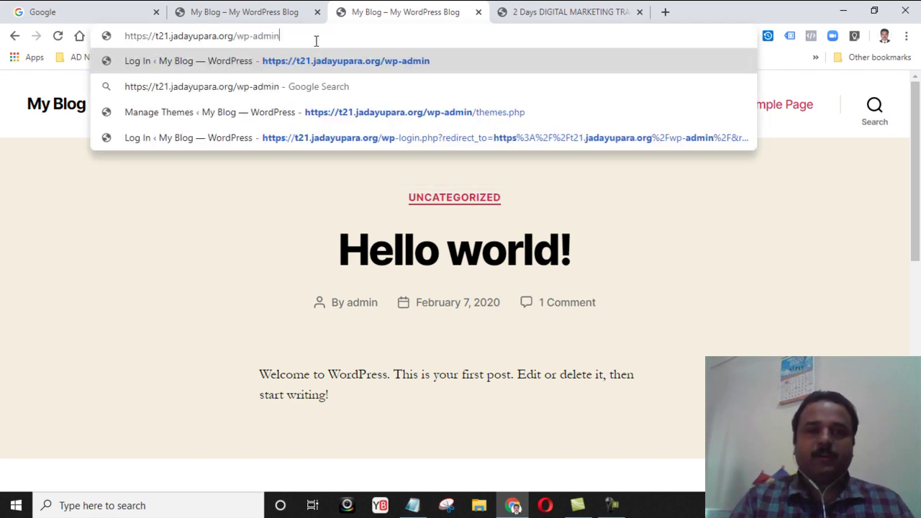
key(Return)
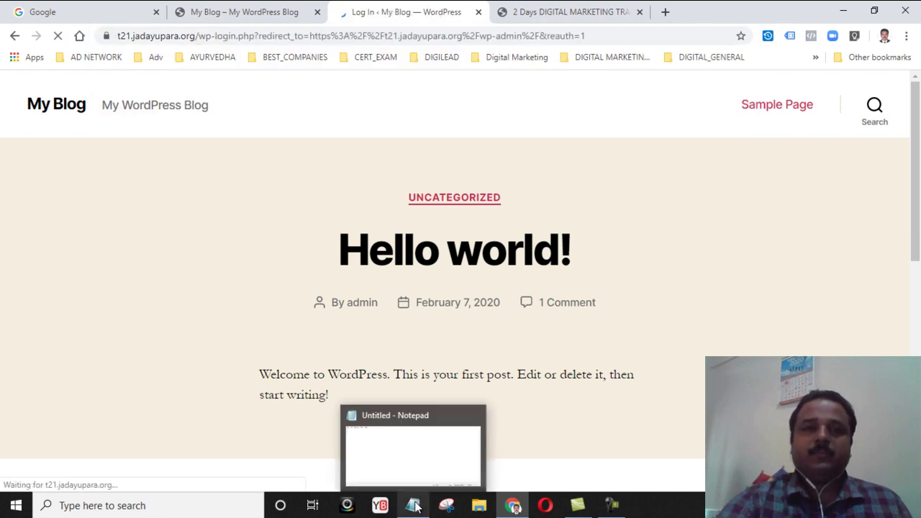
mouse_move(413, 505)
click(414, 477)
text(https://t21.jadayupara.org/)
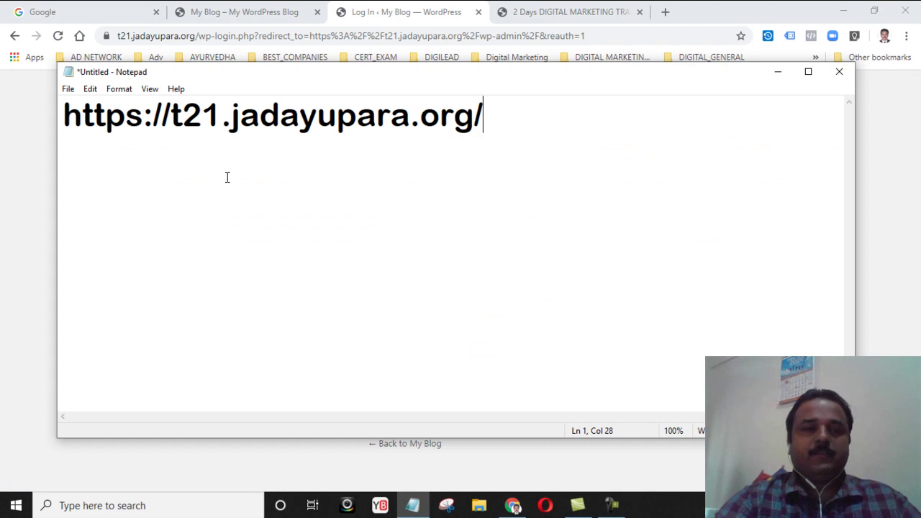
text(wp)
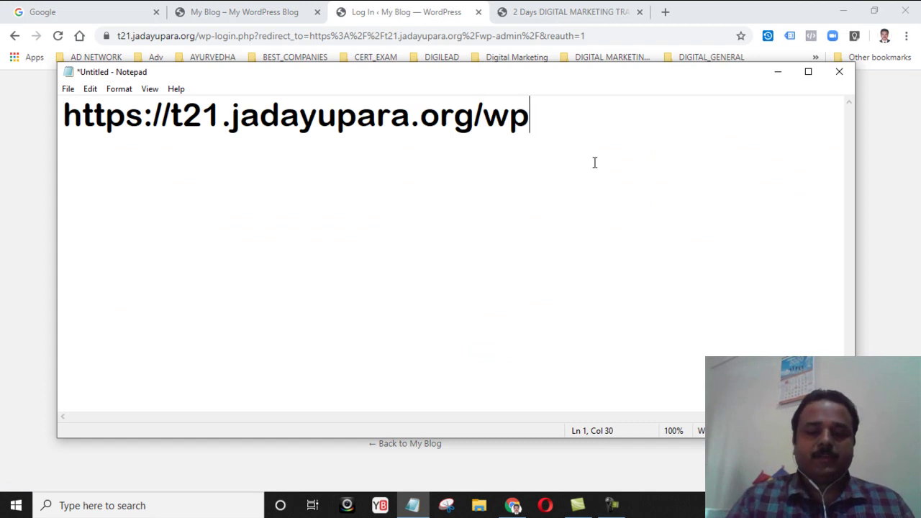
text(-admin)
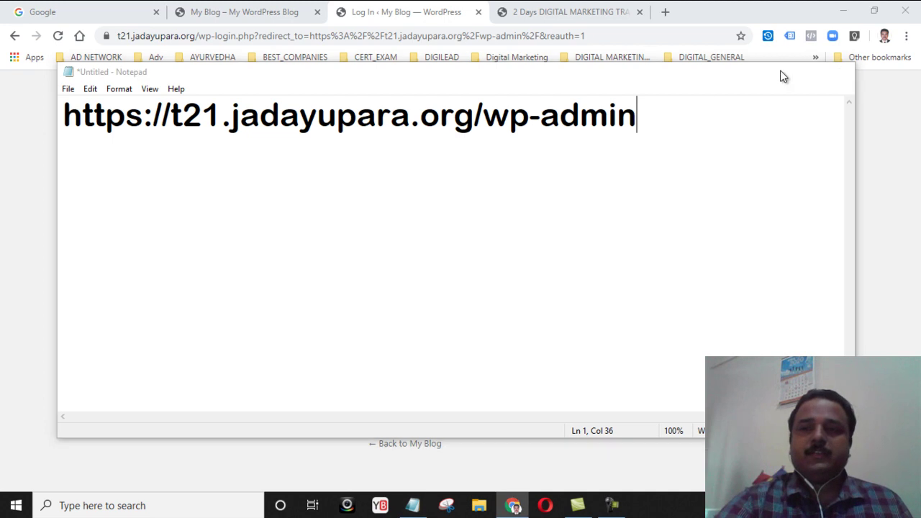
click(778, 72)
click(434, 269)
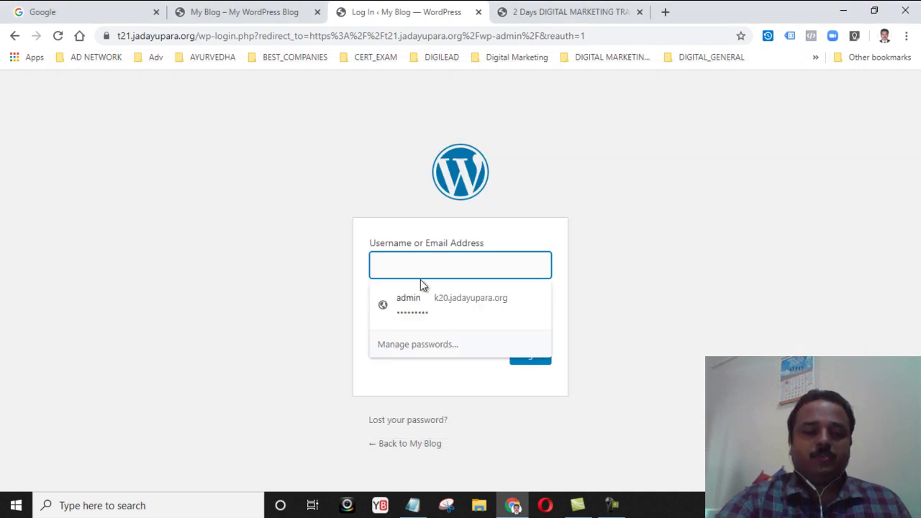
Step: Log in with the saved autofill credentials and Remember Me ticked, retrying after the password error
click(429, 306)
click(375, 352)
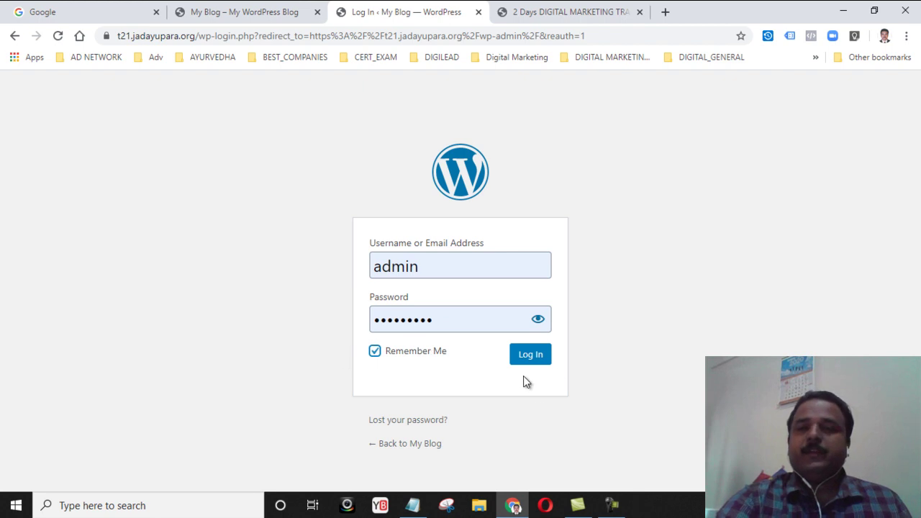
click(541, 364)
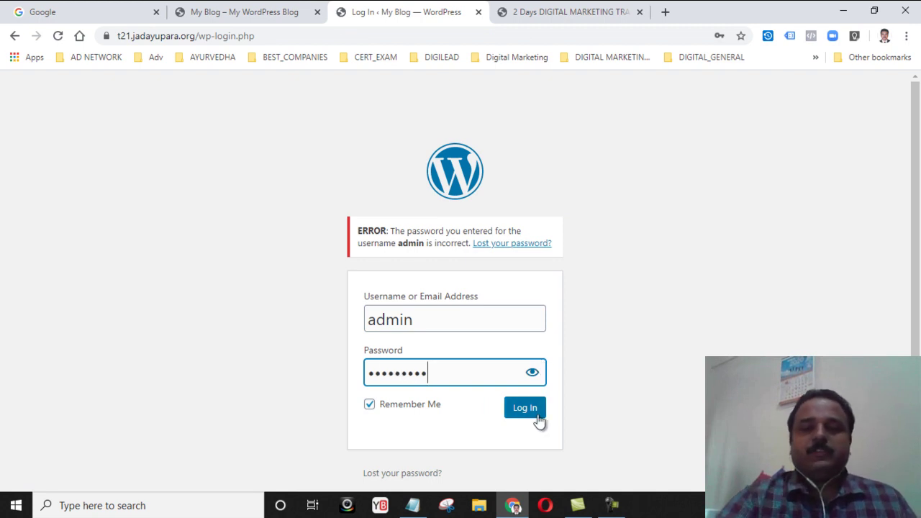
click(527, 414)
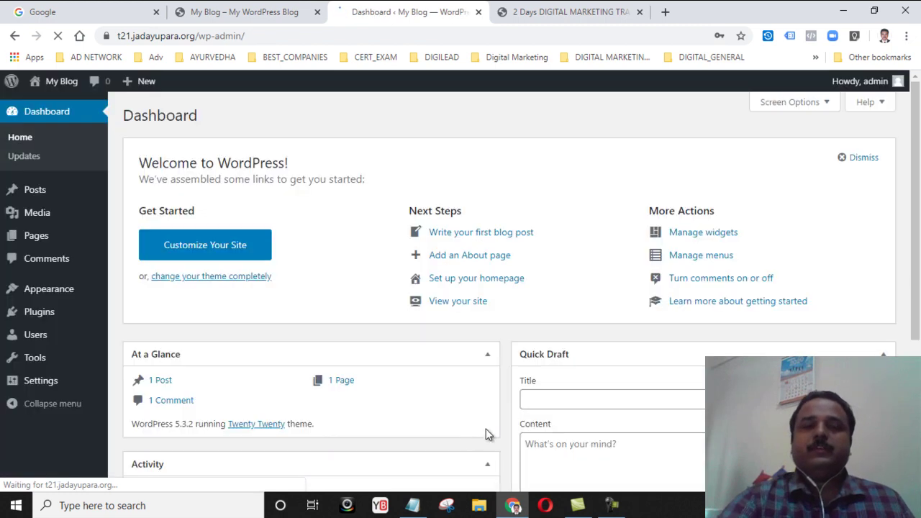
Step: Dismiss the save-password prompt and check the blog's front page
click(664, 151)
mouse_move(38, 312)
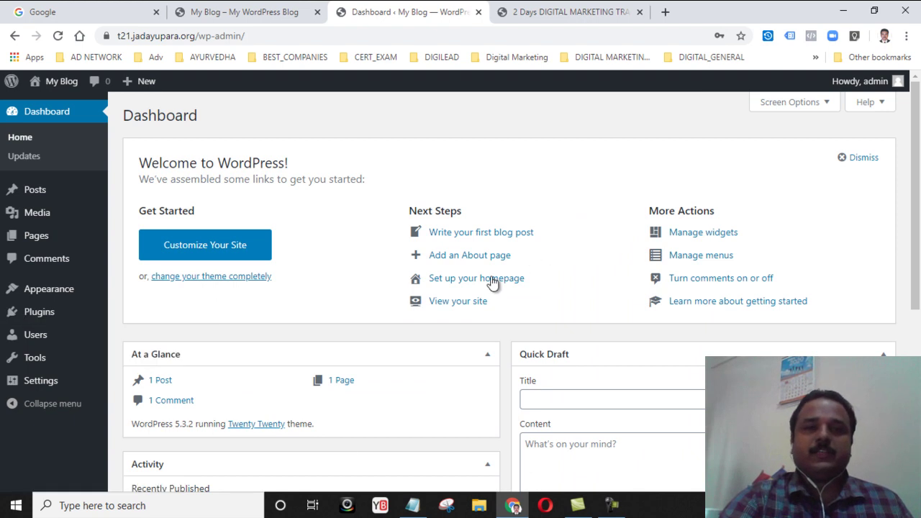
click(260, 12)
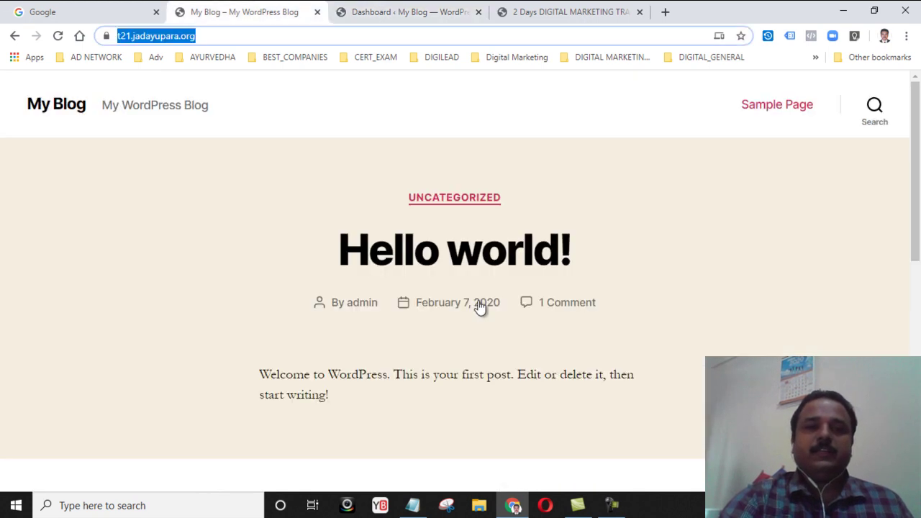
scroll(503, 295, down, 2)
scroll(528, 292, down, 1)
scroll(540, 302, down, 3)
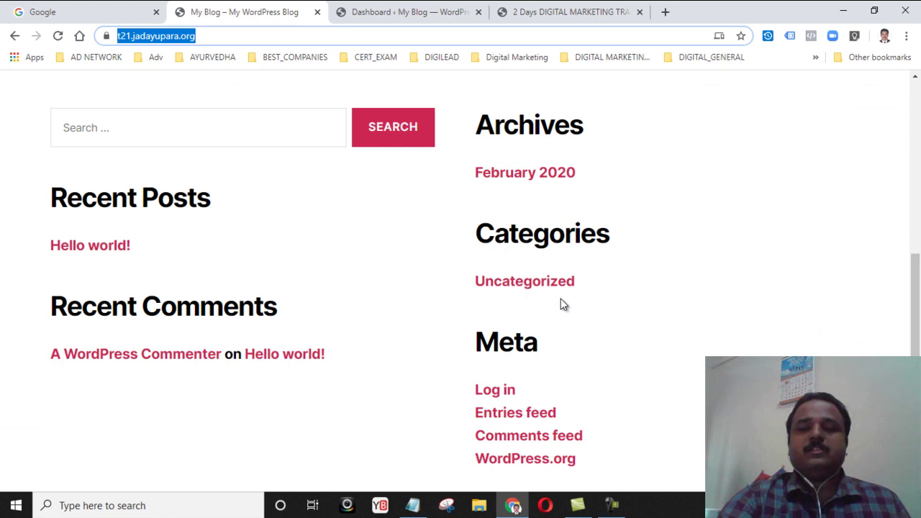
scroll(558, 274, up, 3)
scroll(552, 245, up, 3)
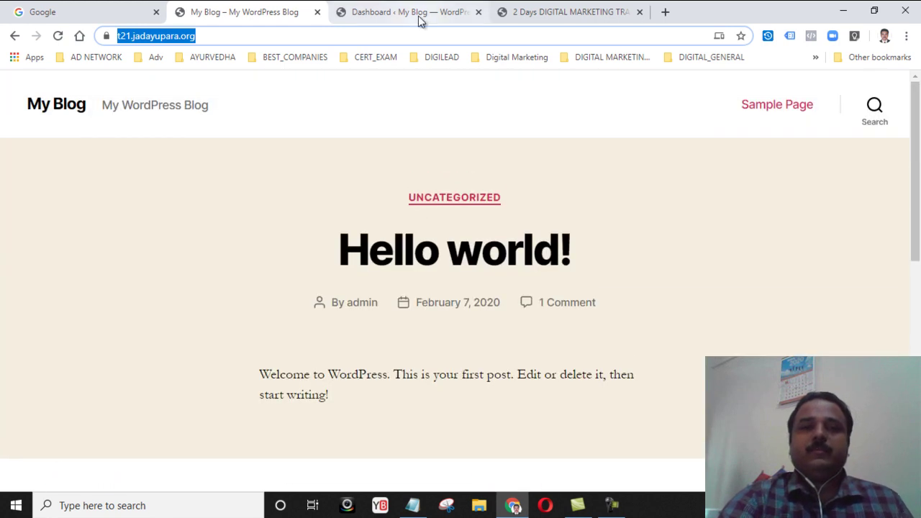
Step: Open Appearance > Themes, showing 4 installed themes with Twenty Twenty active
click(422, 15)
mouse_move(48, 289)
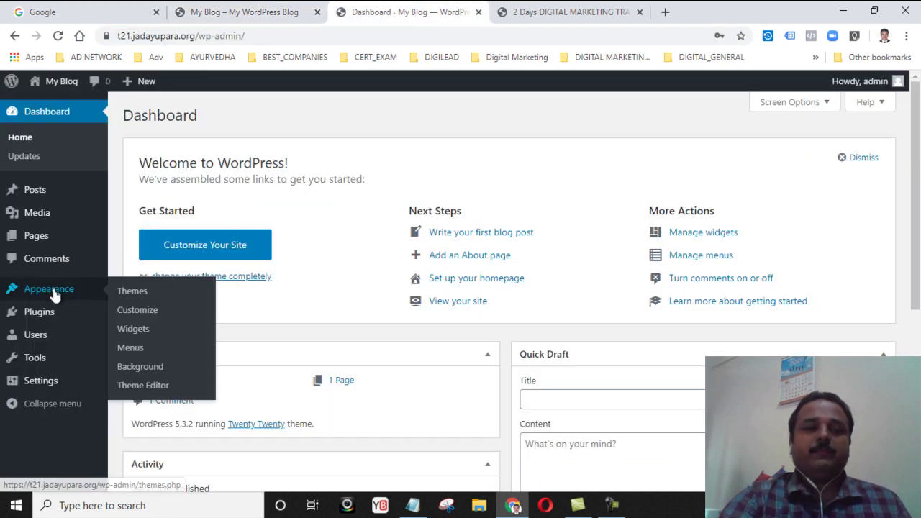
click(143, 293)
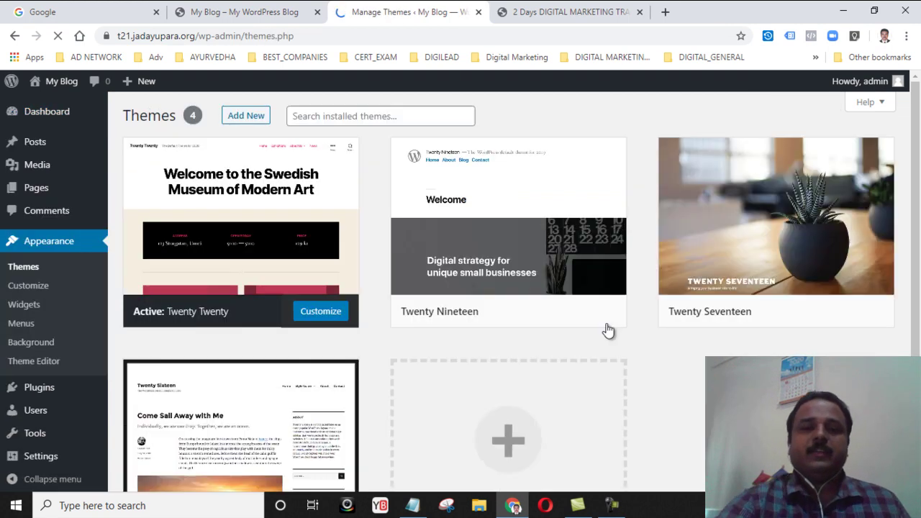
scroll(270, 303, down, 2)
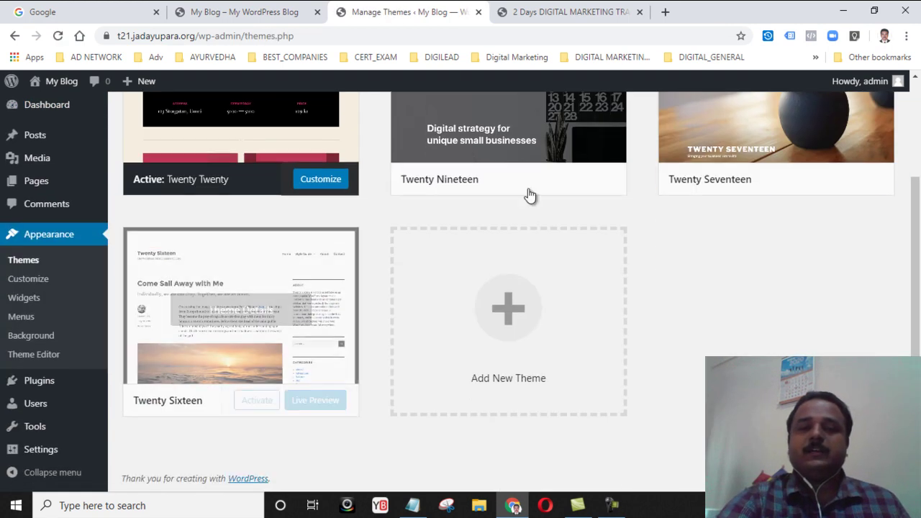
scroll(821, 317, up, 2)
scroll(540, 288, down, 2)
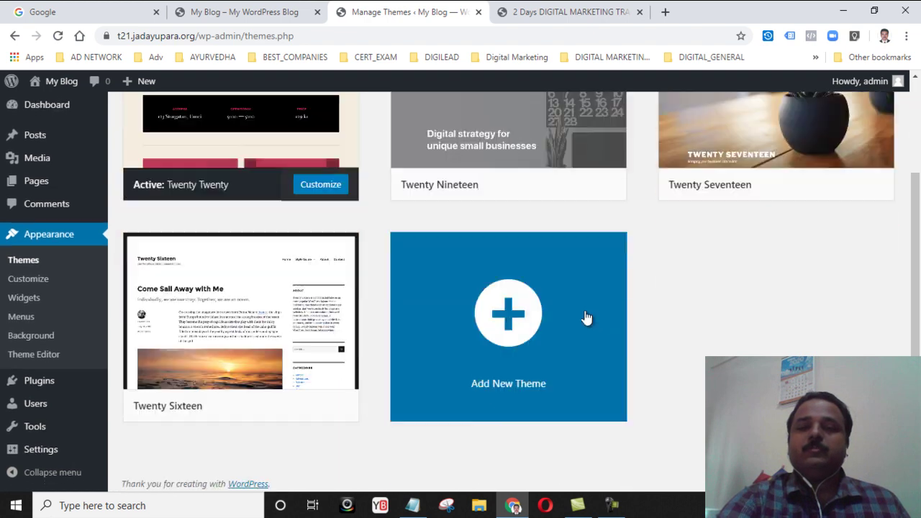
Step: Open the Add Themes page and browse the listed themes
click(526, 314)
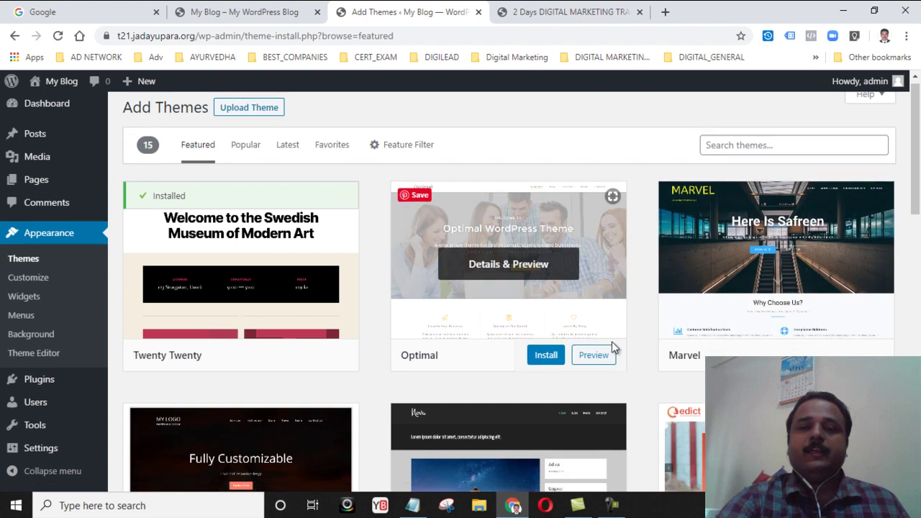
scroll(633, 345, down, 5)
scroll(677, 361, down, 2)
scroll(678, 360, down, 2)
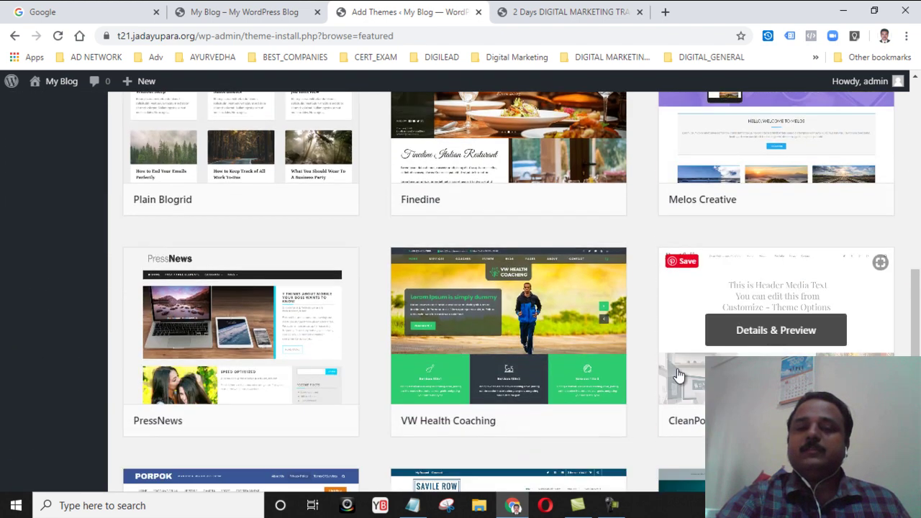
scroll(677, 367, down, 3)
scroll(694, 382, up, 3)
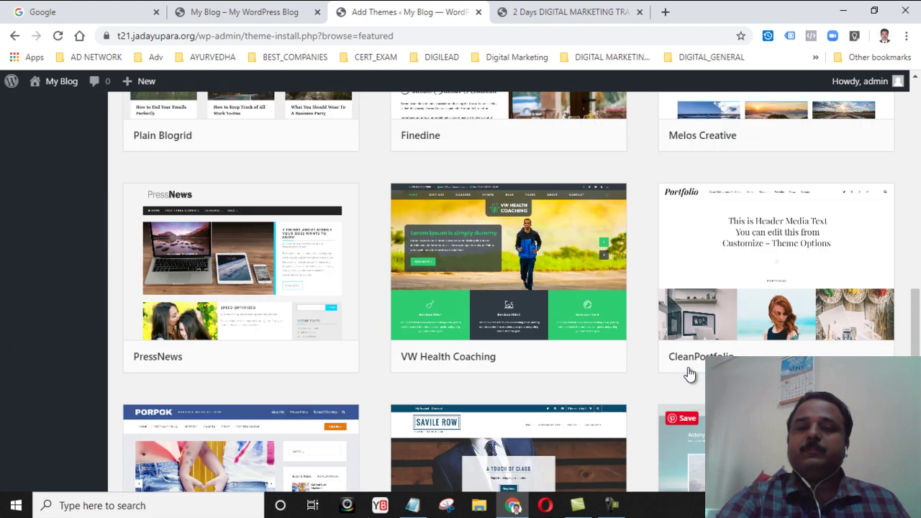
scroll(693, 380, up, 6)
scroll(692, 379, up, 5)
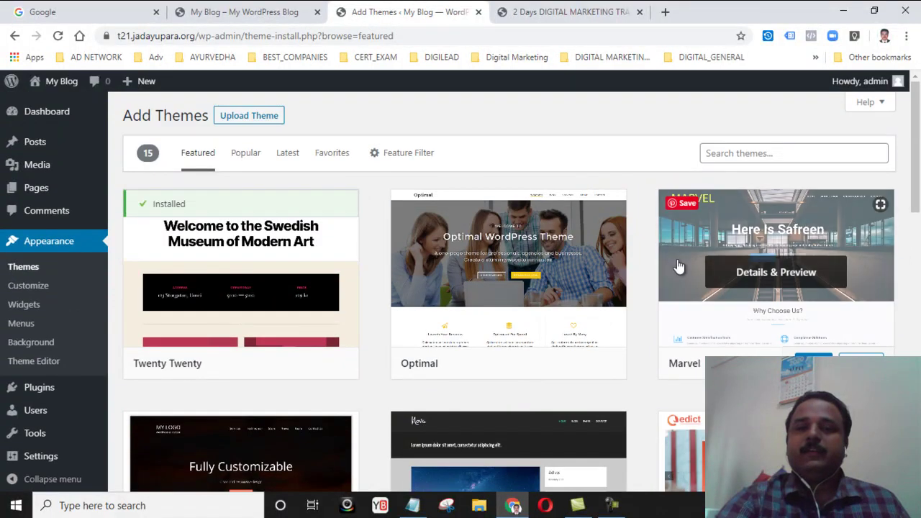
scroll(747, 344, down, 1)
scroll(748, 338, up, 1)
Step: Search the theme directory for 'i-excel'
click(753, 153)
text(i-e)
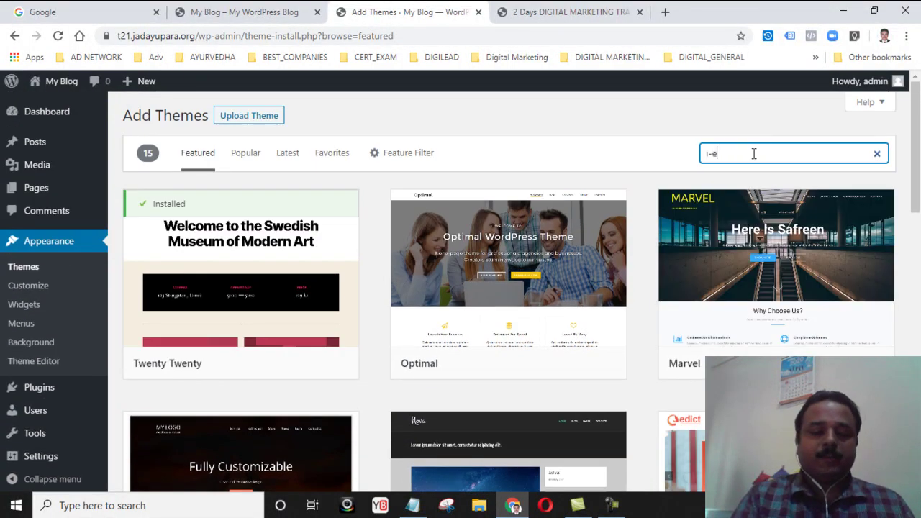
text(l)
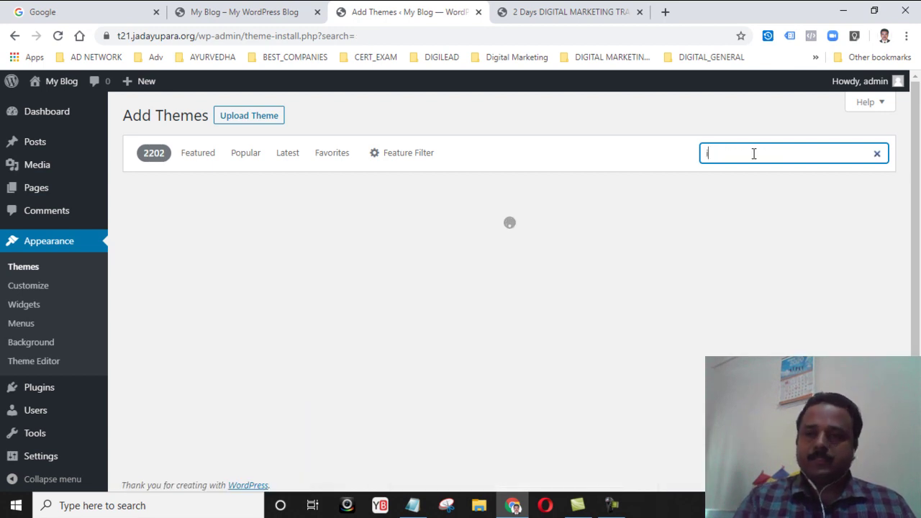
text(xcel)
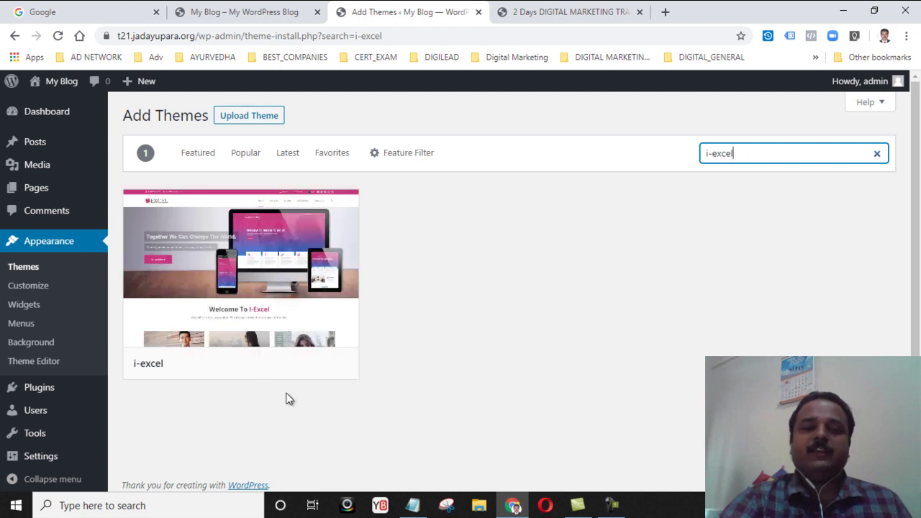
Step: Install and activate i-excel, then reload the blog front page to see the new look
click(278, 364)
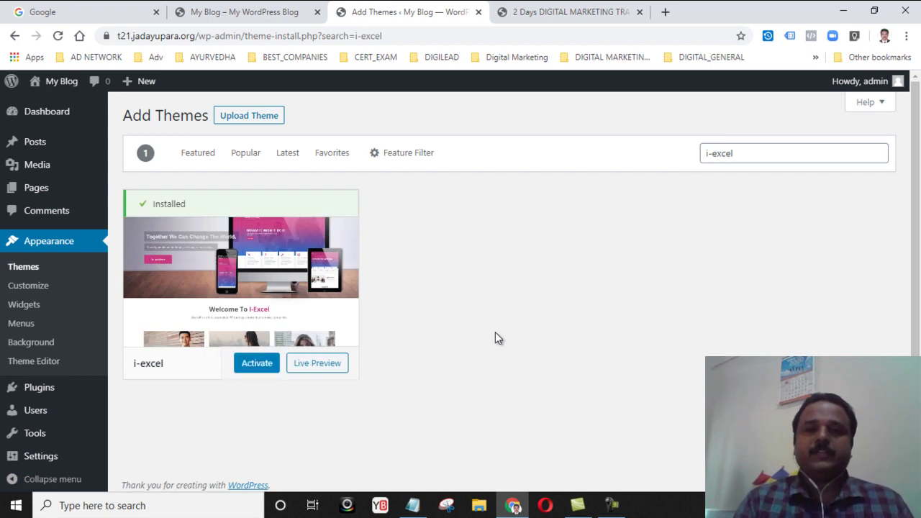
click(253, 366)
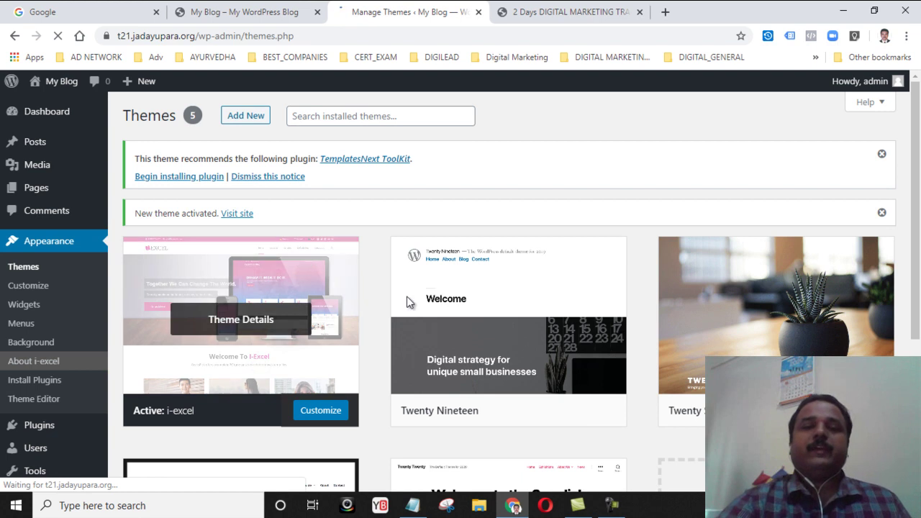
click(263, 13)
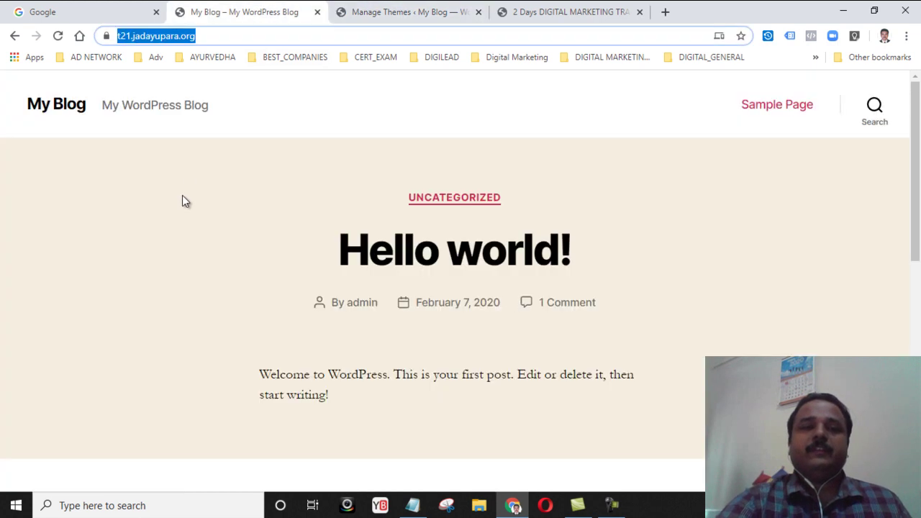
key(Return)
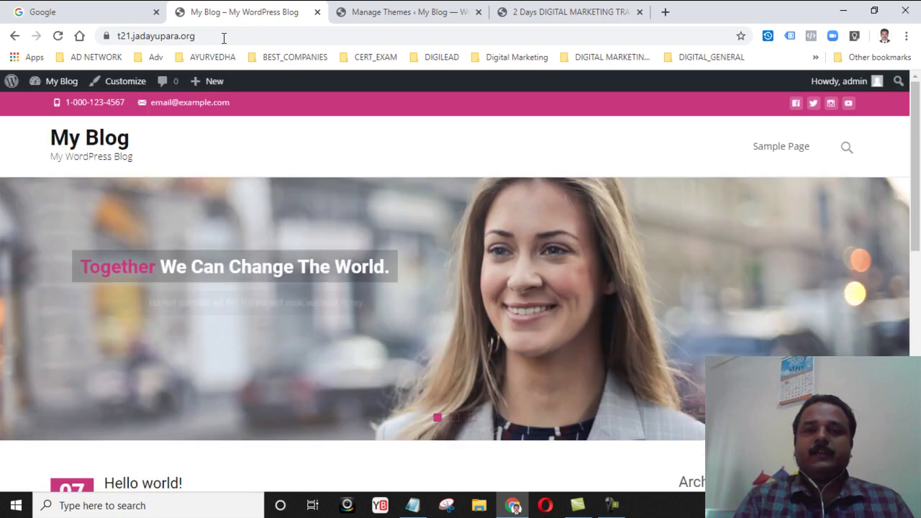
scroll(272, 226, down, 5)
scroll(455, 400, down, 5)
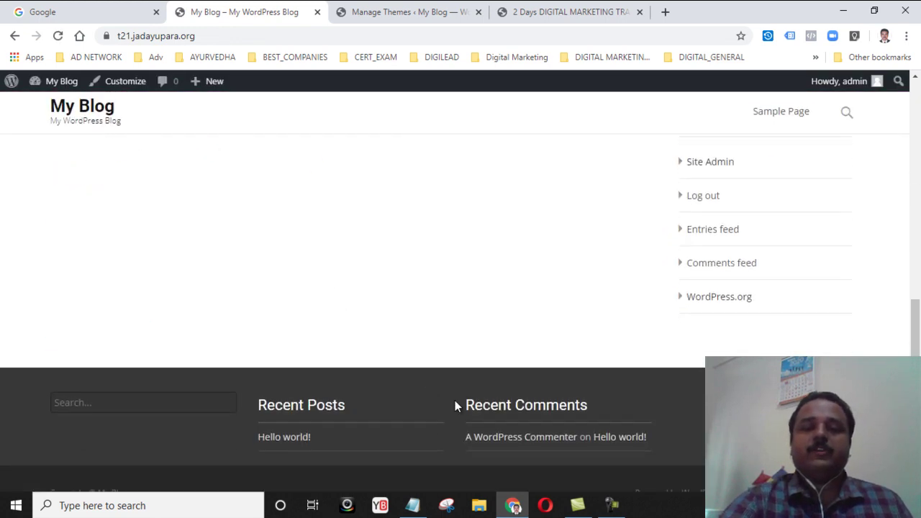
scroll(510, 403, up, 5)
scroll(482, 244, up, 5)
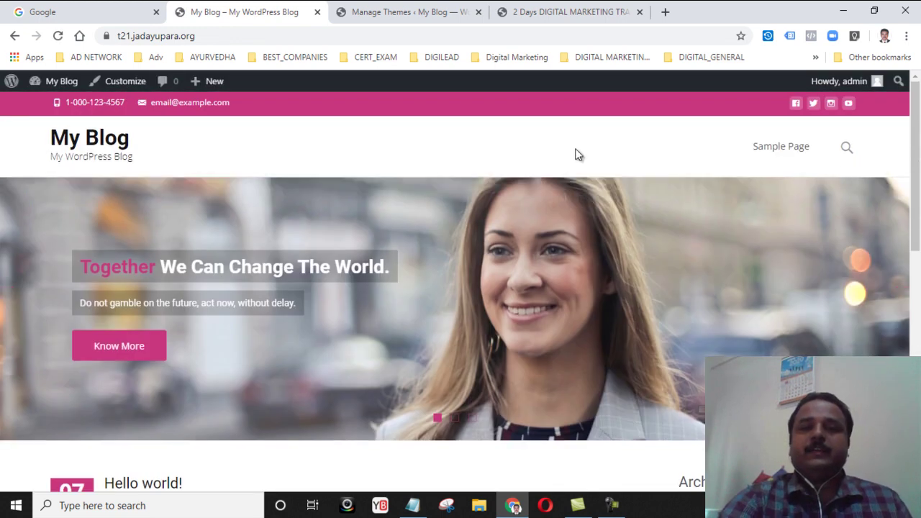
Step: Open the Customizer for the active i-excel theme from Manage Themes
click(407, 14)
scroll(274, 374, down, 1)
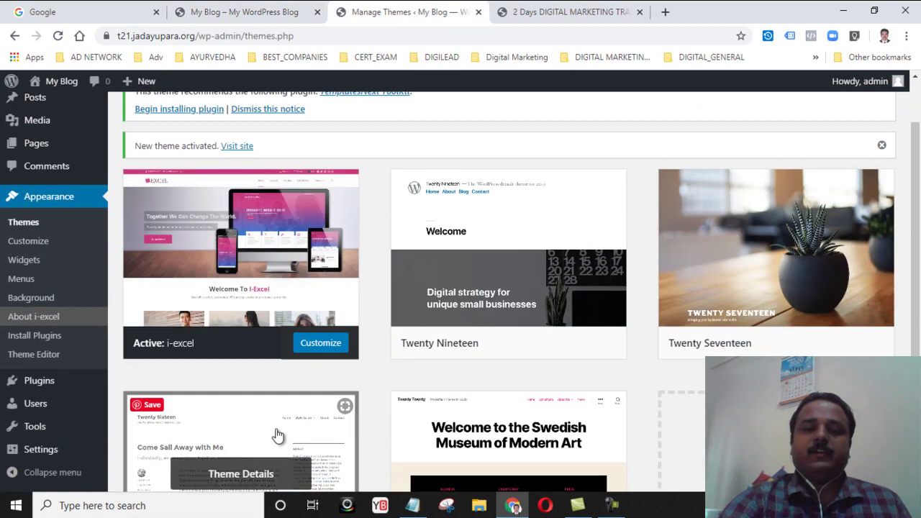
click(324, 345)
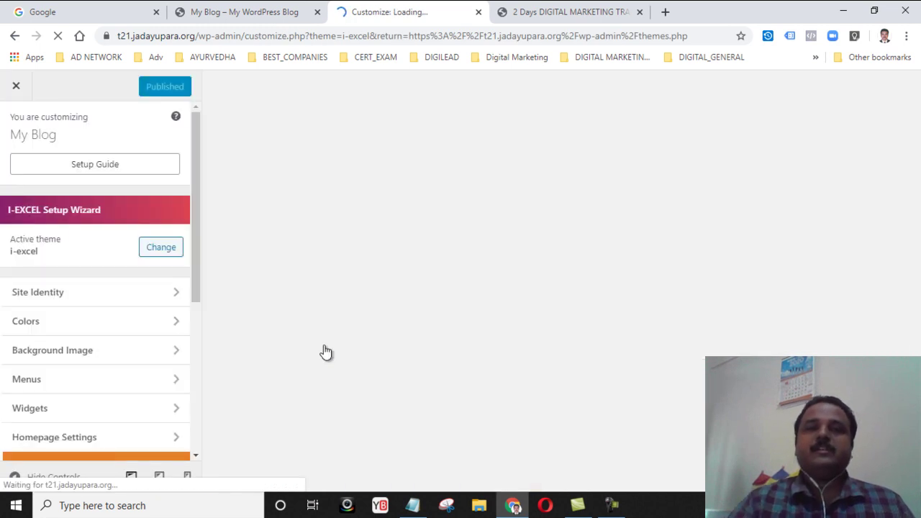
scroll(100, 359, down, 2)
Step: Set the Primary Color under Colors to blue #3675c8 and publish
scroll(115, 387, down, 2)
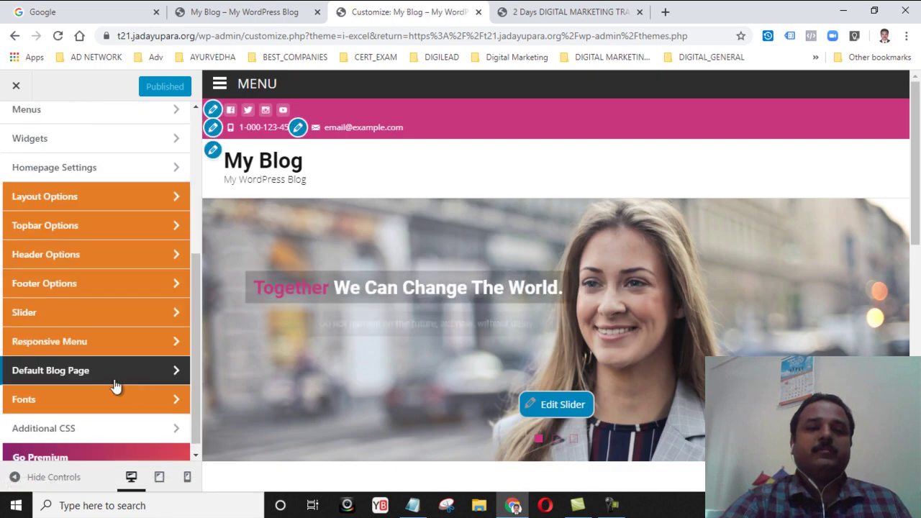
scroll(116, 386, up, 2)
scroll(130, 388, up, 2)
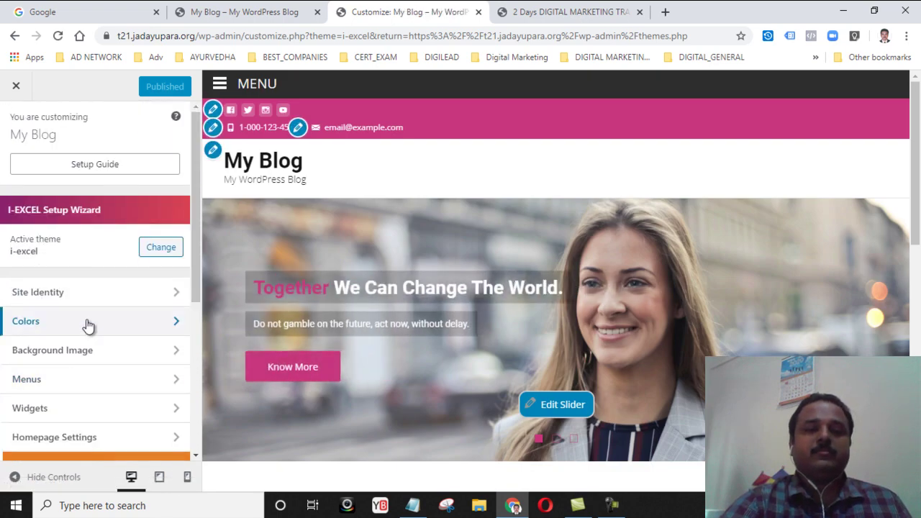
click(87, 324)
click(55, 210)
click(166, 321)
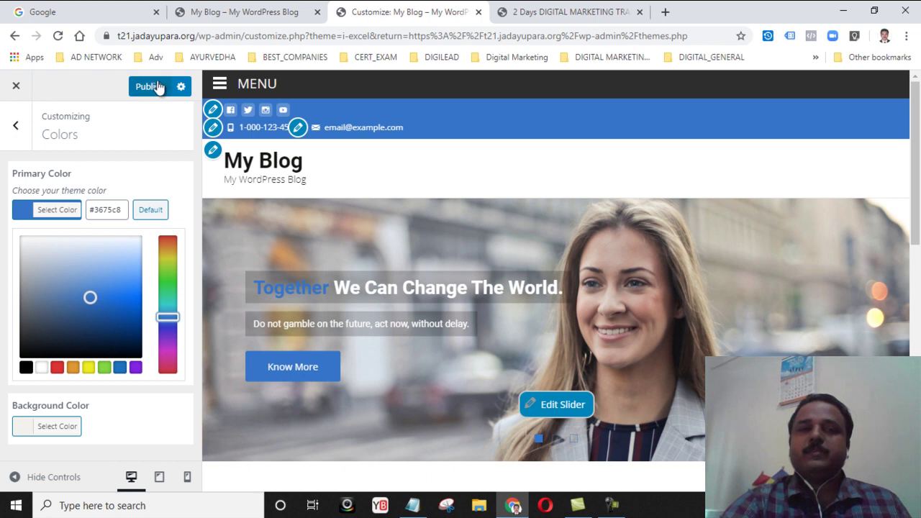
click(158, 87)
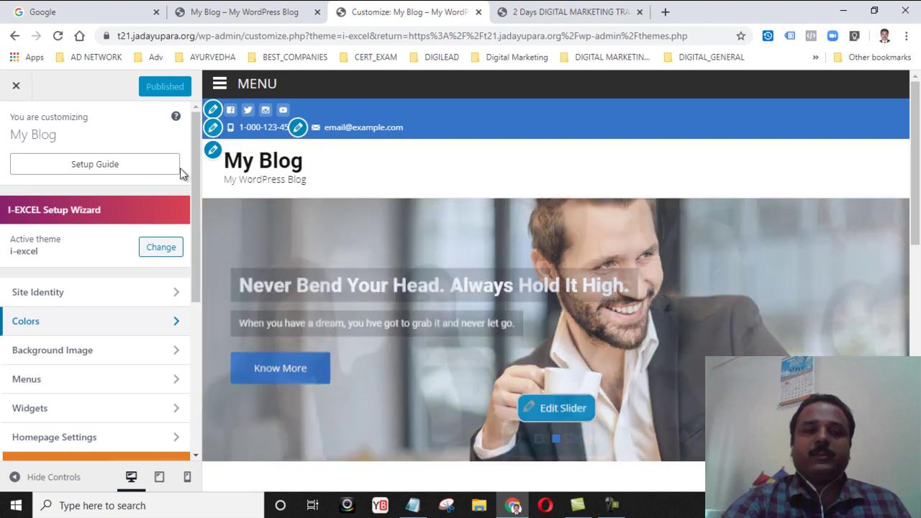
scroll(156, 276, down, 4)
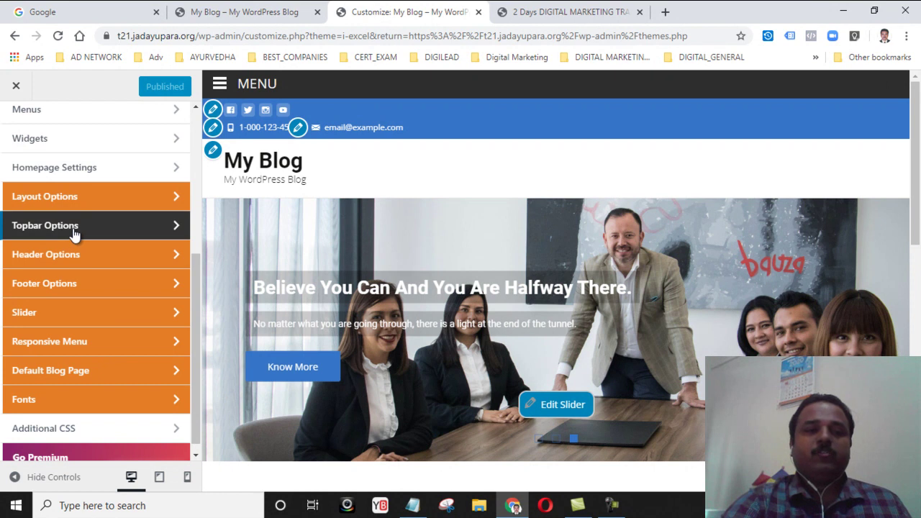
Step: Enter the owner's phone number and e-mail address in Topbar Options and publish
scroll(117, 249, up, 4)
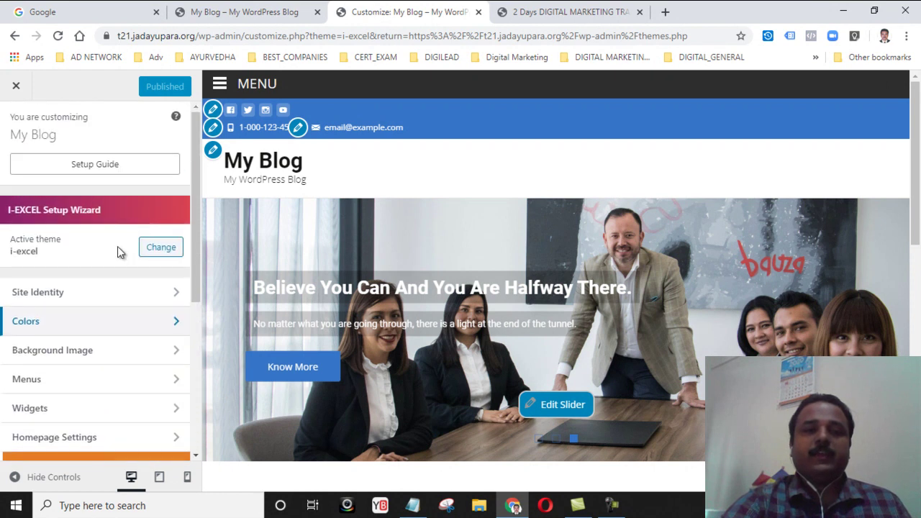
click(214, 129)
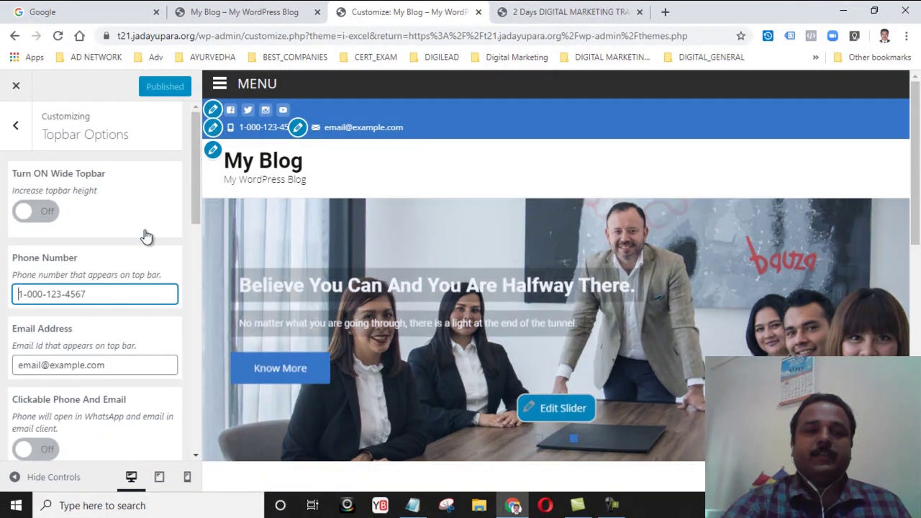
key(ctrl+a)
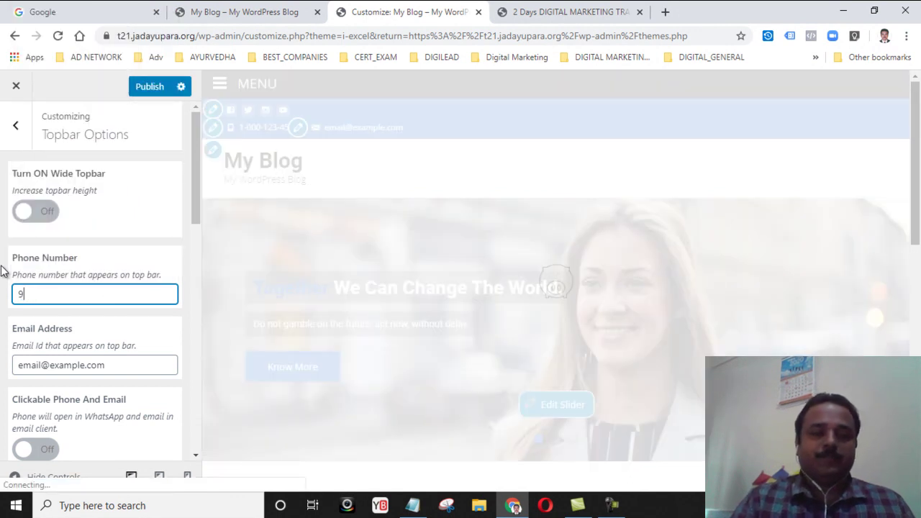
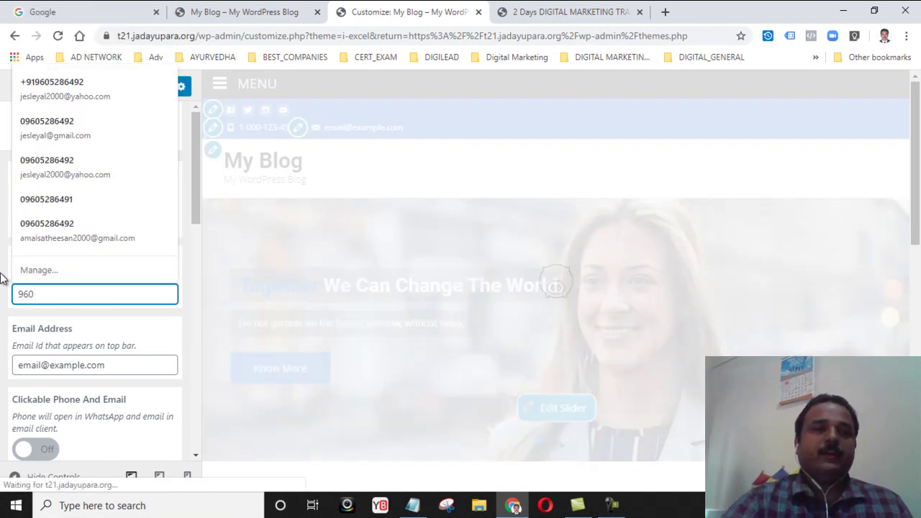
click(51, 85)
click(62, 365)
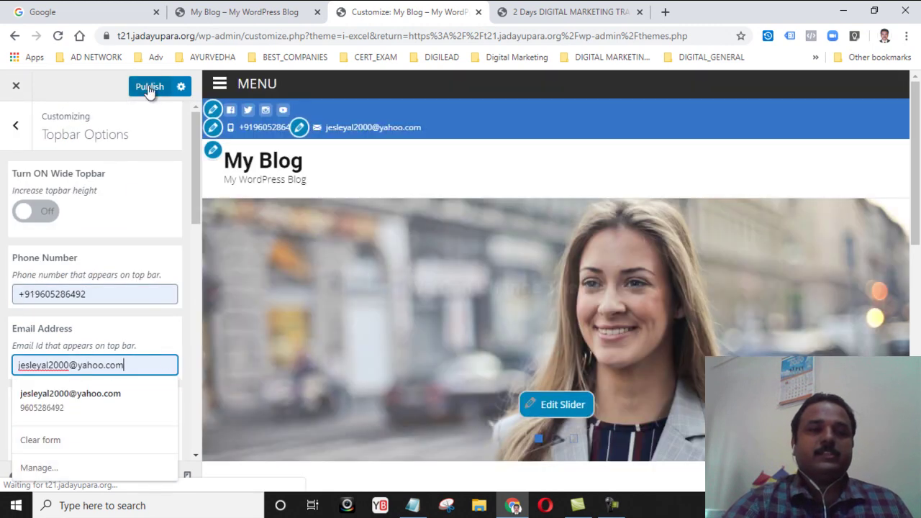
click(150, 86)
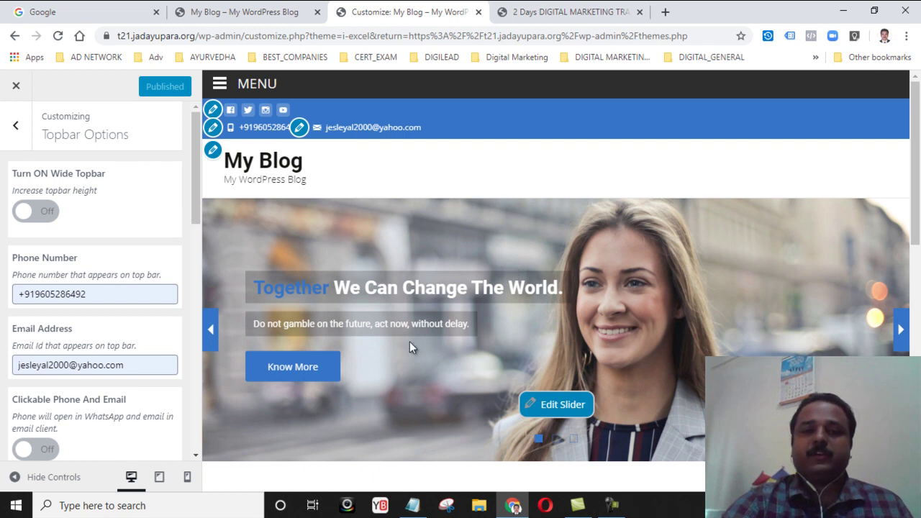
Step: Open the Site Identity settings for the site title and logo
click(213, 153)
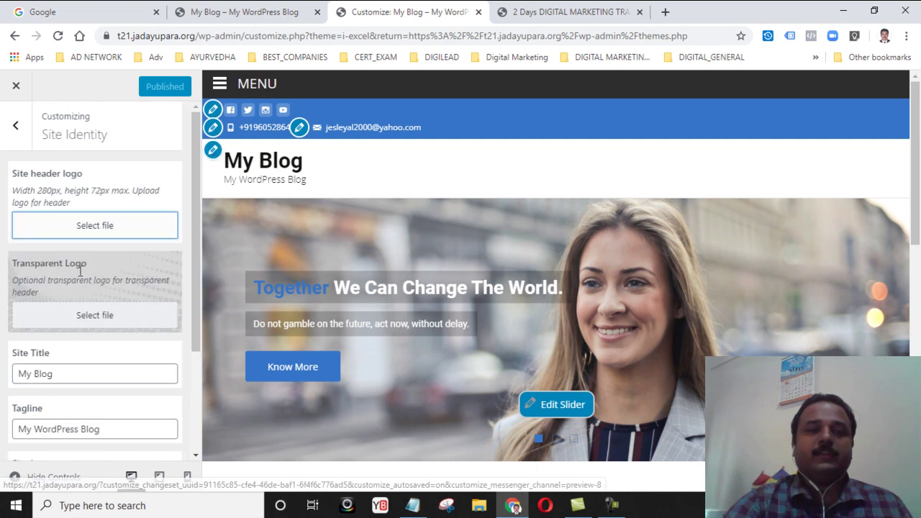
drag(69, 191, 120, 191)
click(129, 190)
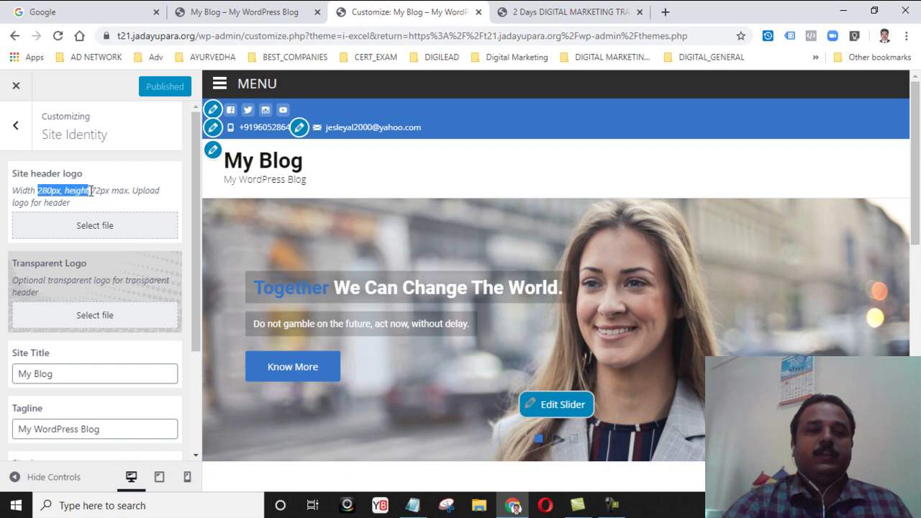
click(114, 191)
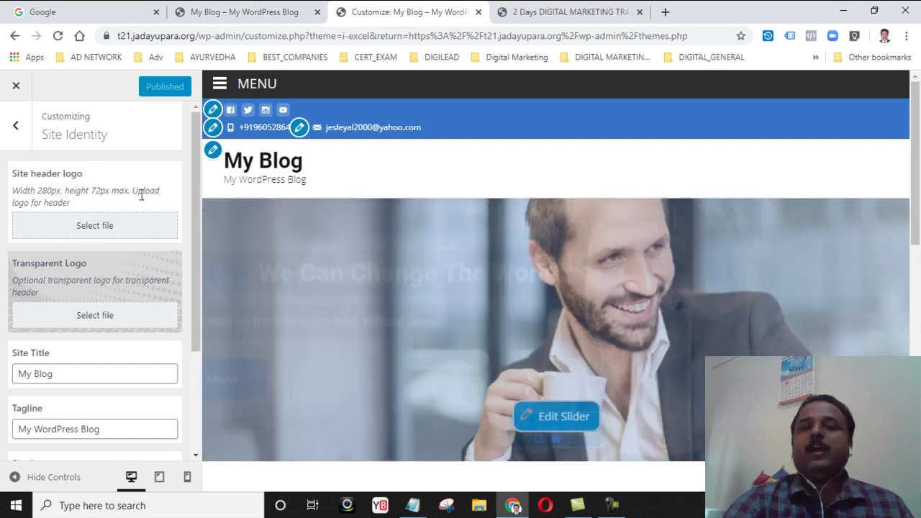
Step: Upload digital_magnet_logo.jpg from 18_DIGITAL/20% Rule as the header logo and publish
click(94, 229)
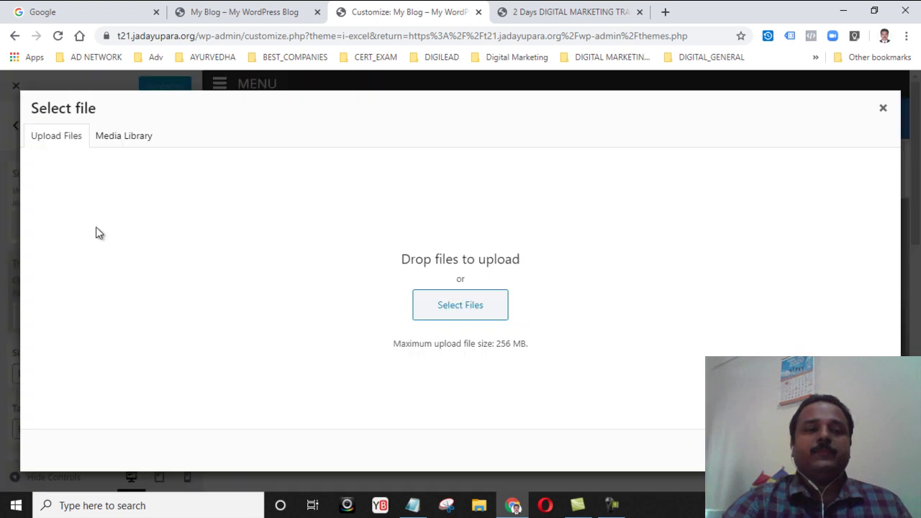
click(469, 315)
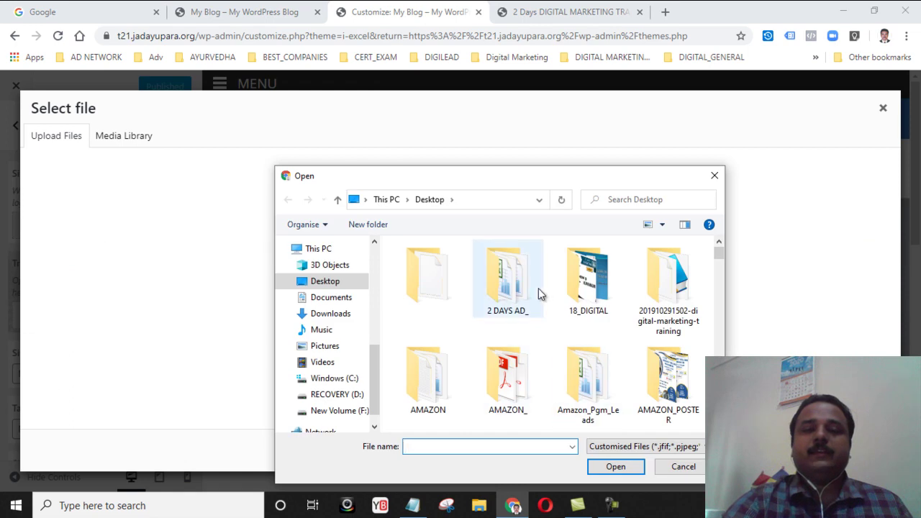
double_click(580, 288)
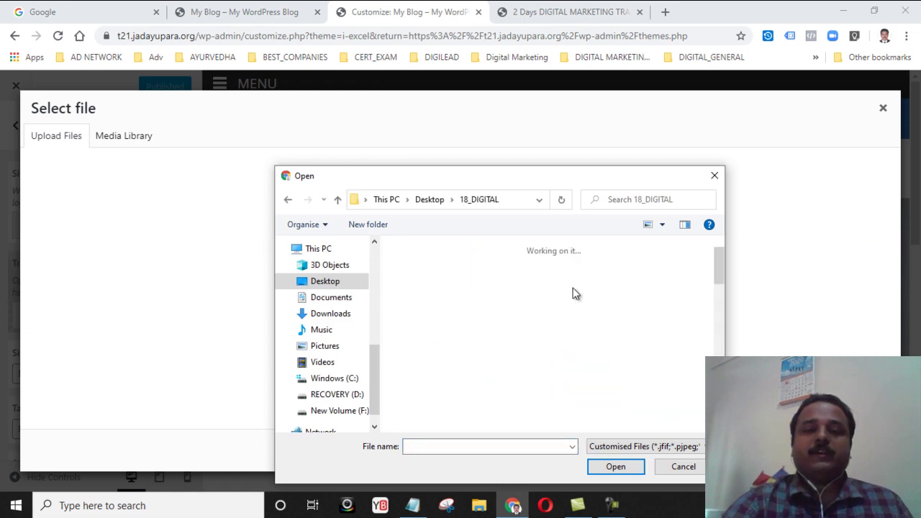
double_click(501, 287)
scroll(562, 325, down, 3)
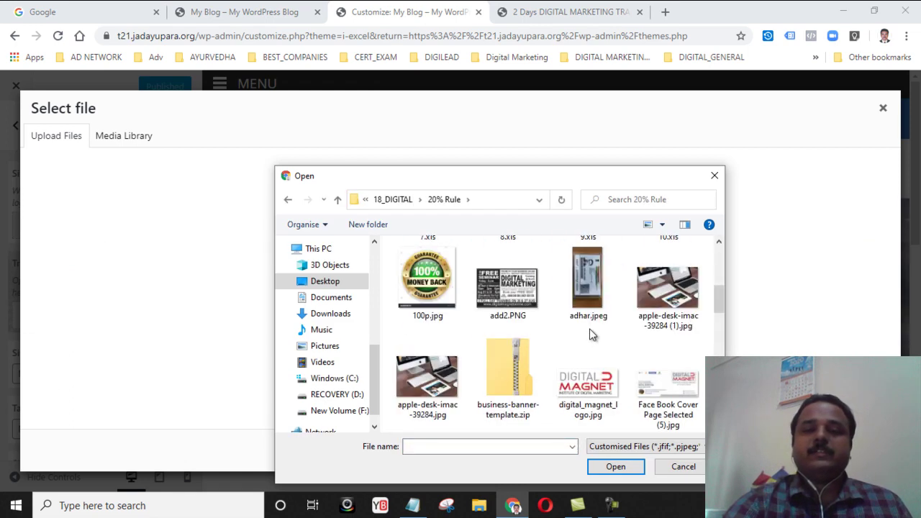
scroll(593, 366, down, 1)
double_click(590, 317)
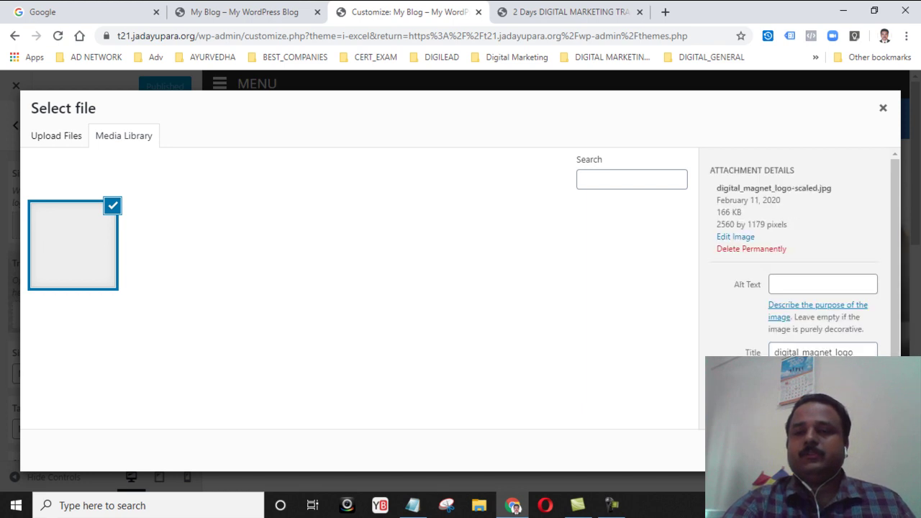
click(857, 450)
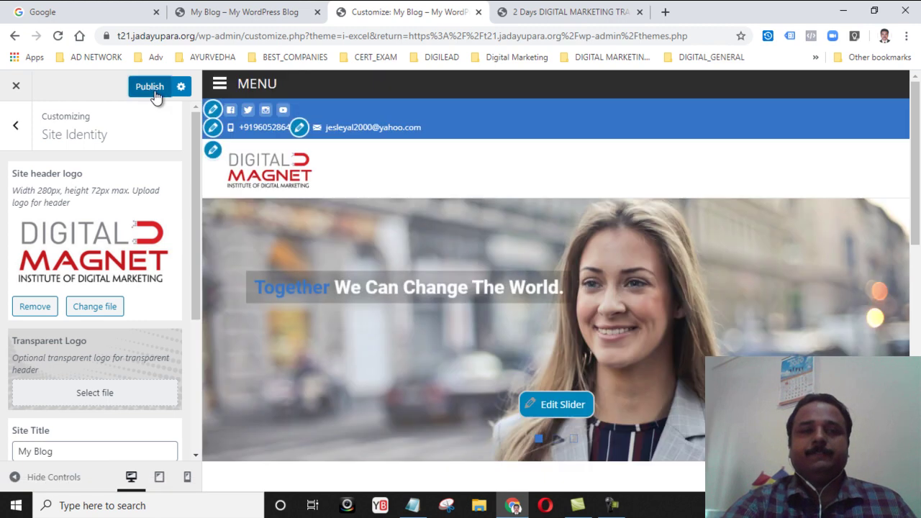
click(151, 87)
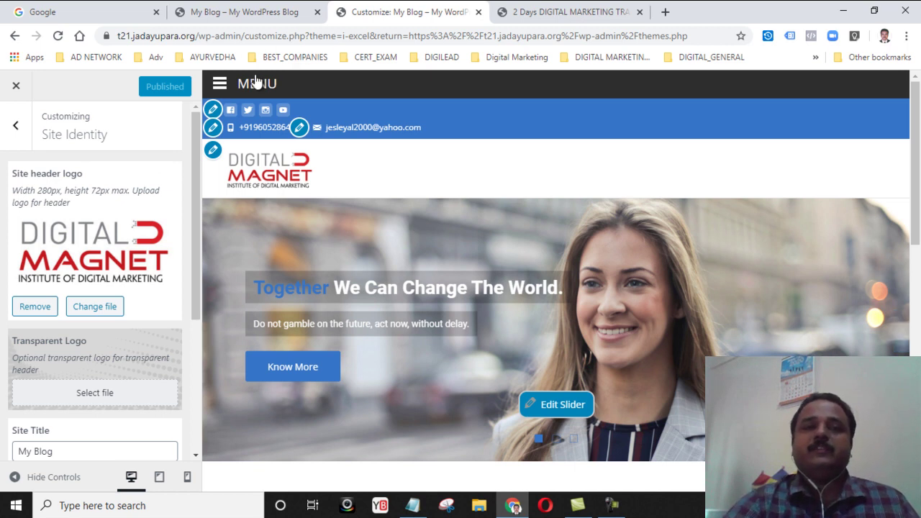
Step: Cycle the homepage slider back to the Together We Can Change slide and open Edit Slider
scroll(583, 345, down, 1)
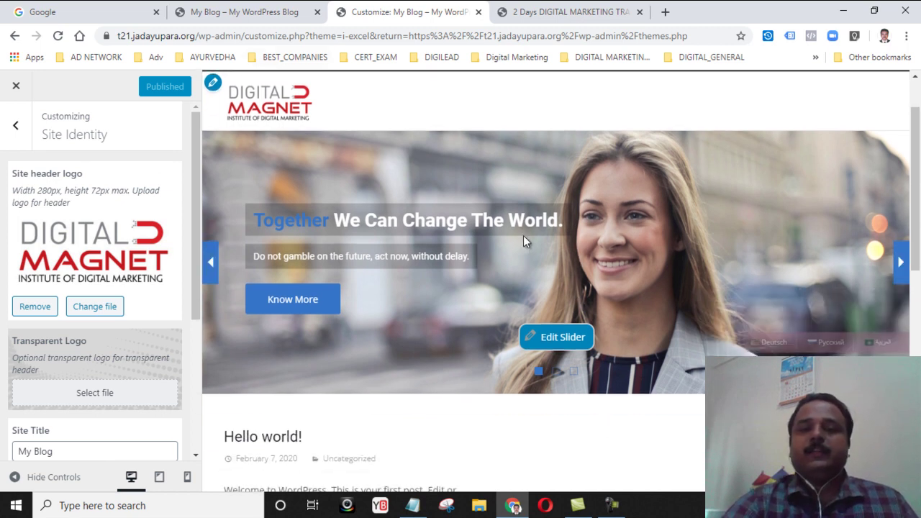
click(903, 266)
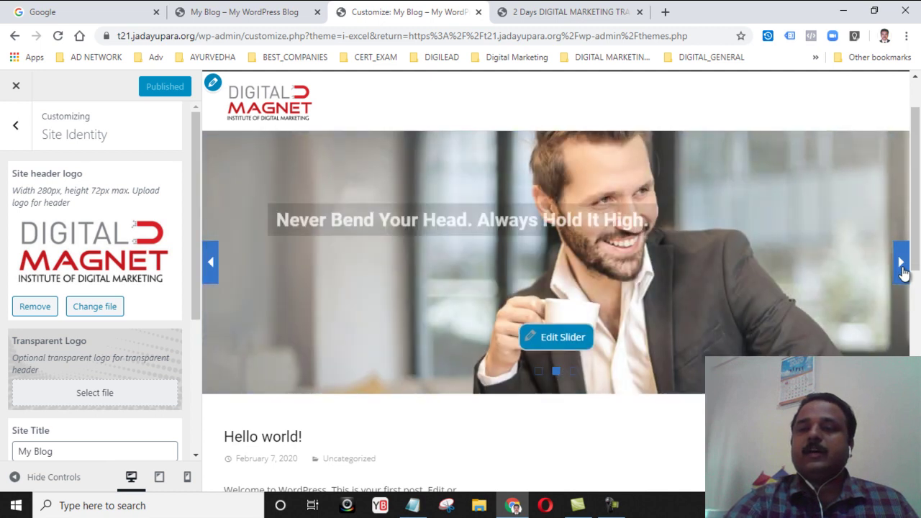
click(902, 268)
click(904, 272)
click(902, 268)
click(904, 272)
click(903, 268)
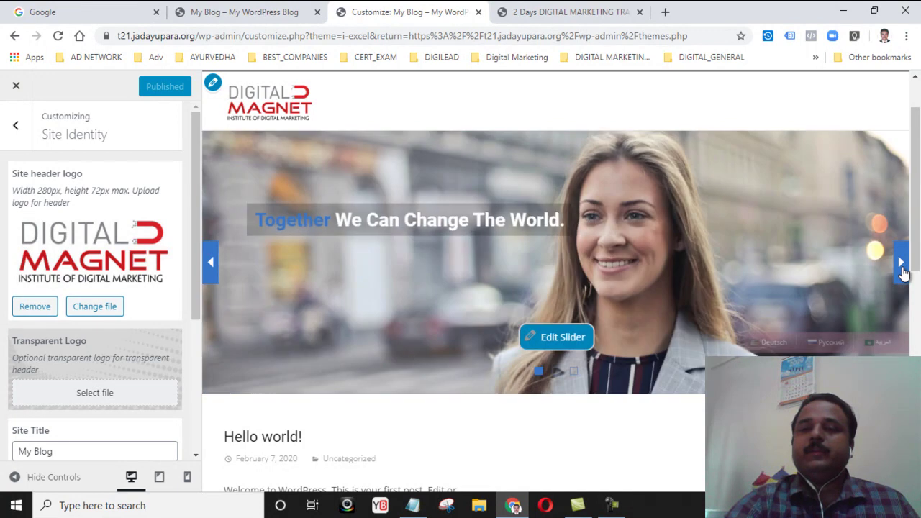
click(527, 337)
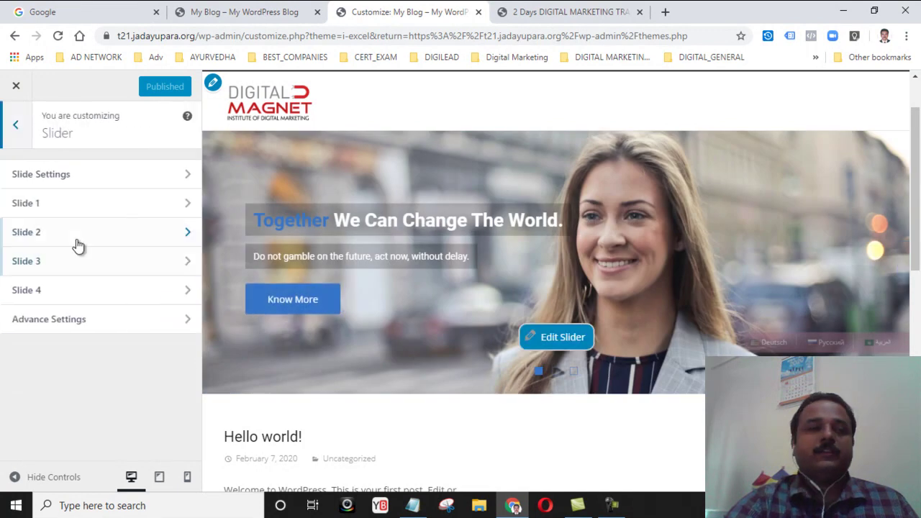
Step: Replace Slide 1's existing title text with 'Welcome to My Site'
click(45, 204)
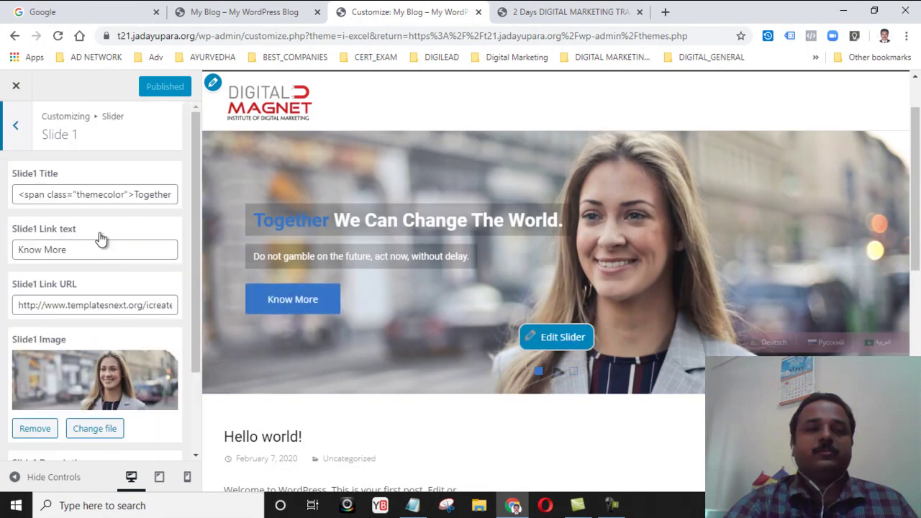
triple_click(21, 195)
key(BackSpace)
text(We)
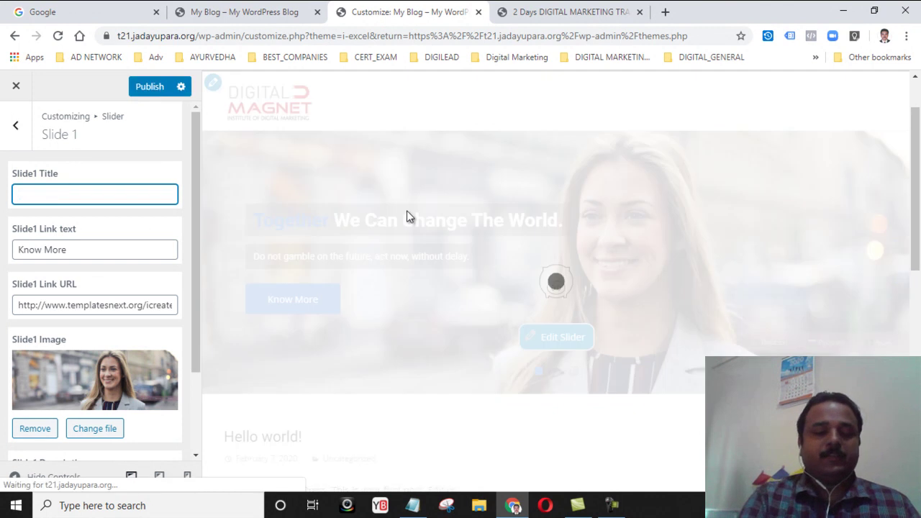
text(lcome )
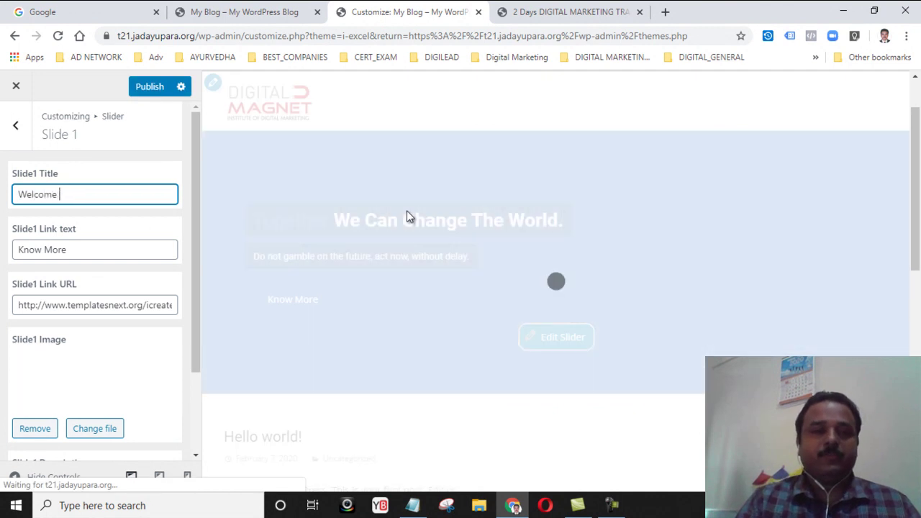
text(tpo)
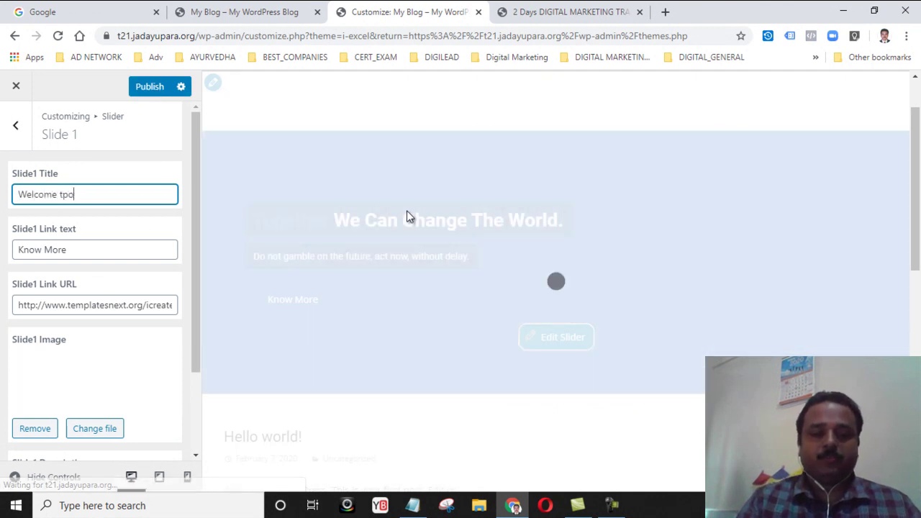
text(o )
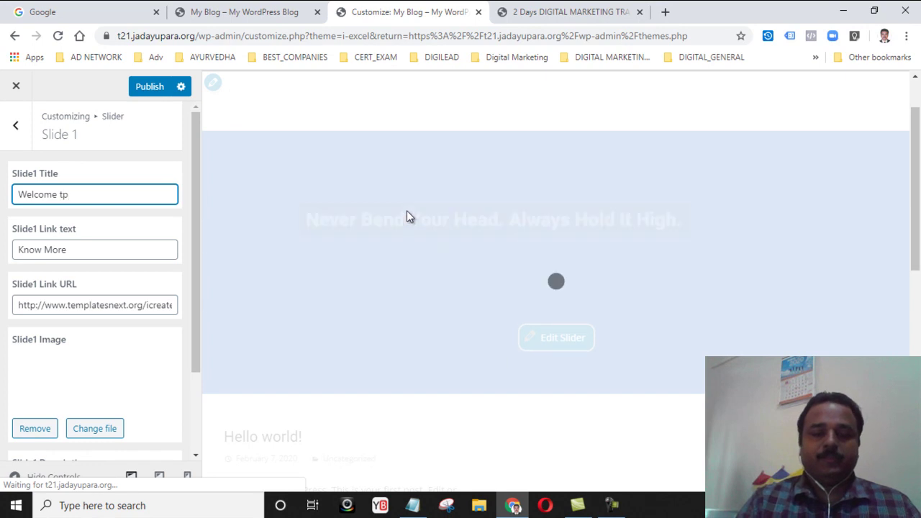
text(My Site)
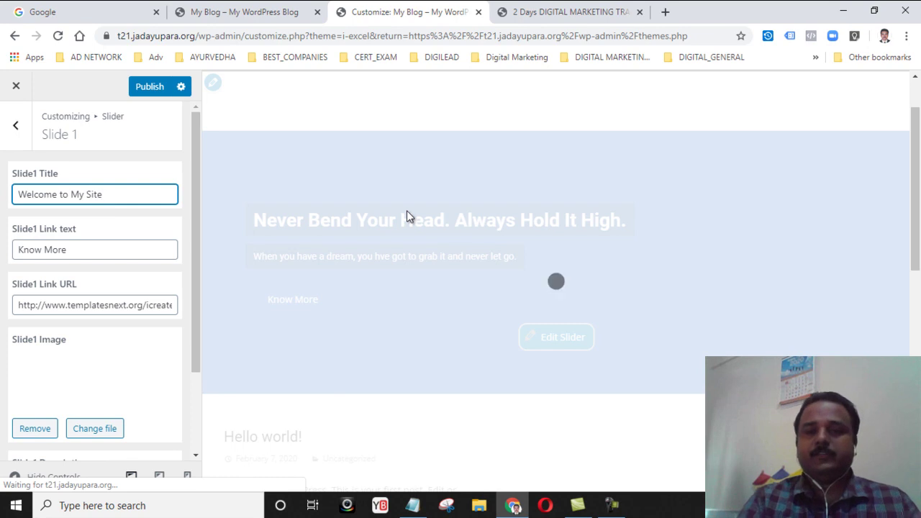
mouse_move(652, 291)
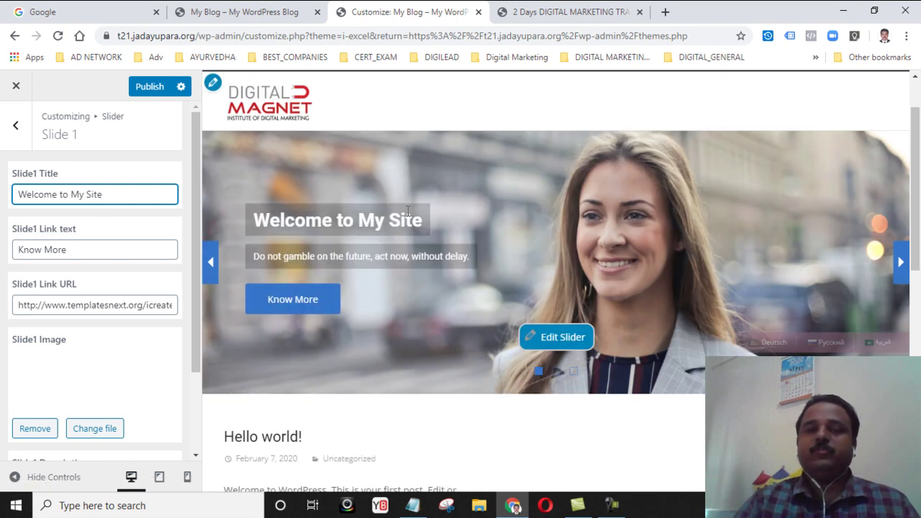
scroll(119, 369, down, 1)
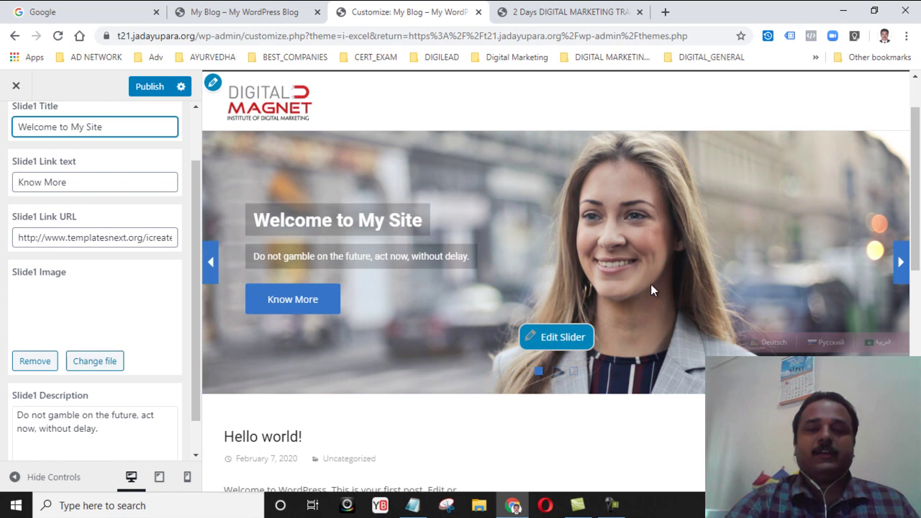
Step: Upload FB_Cover.png and set it as Slide 1's image
click(103, 362)
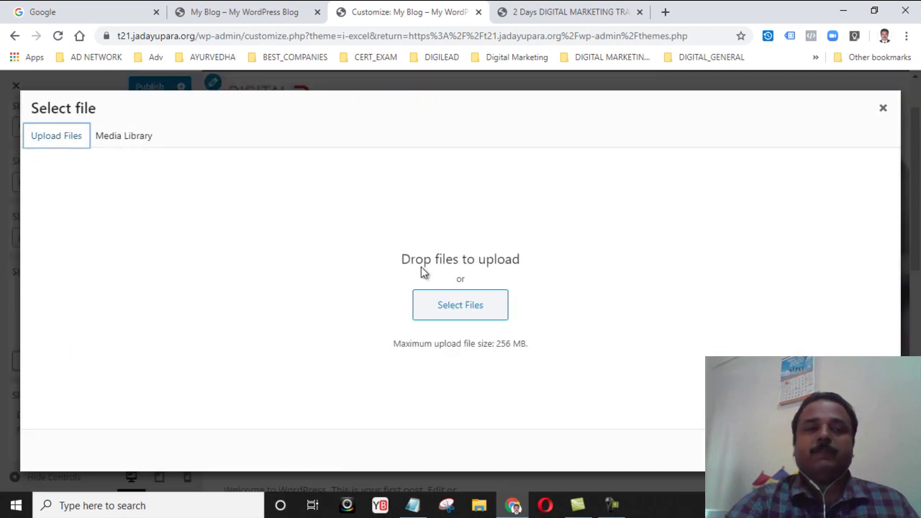
click(472, 314)
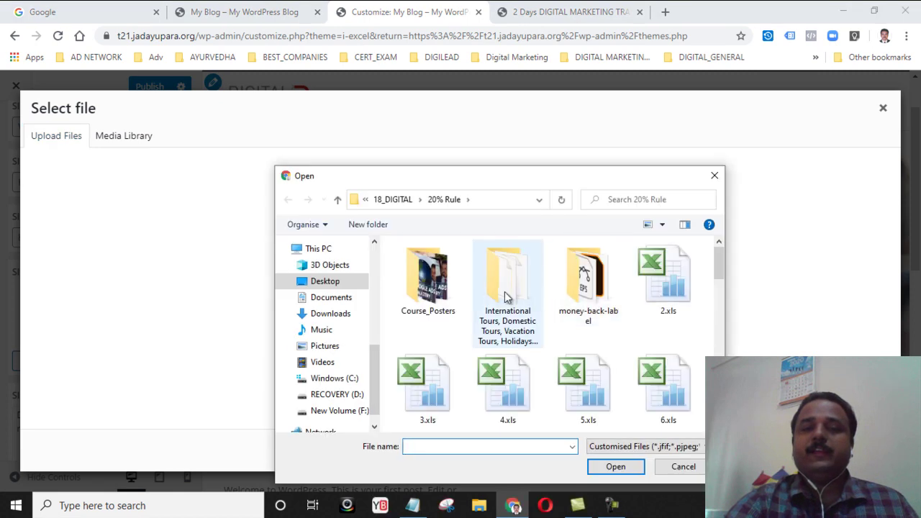
scroll(535, 323, down, 3)
click(601, 389)
double_click(601, 390)
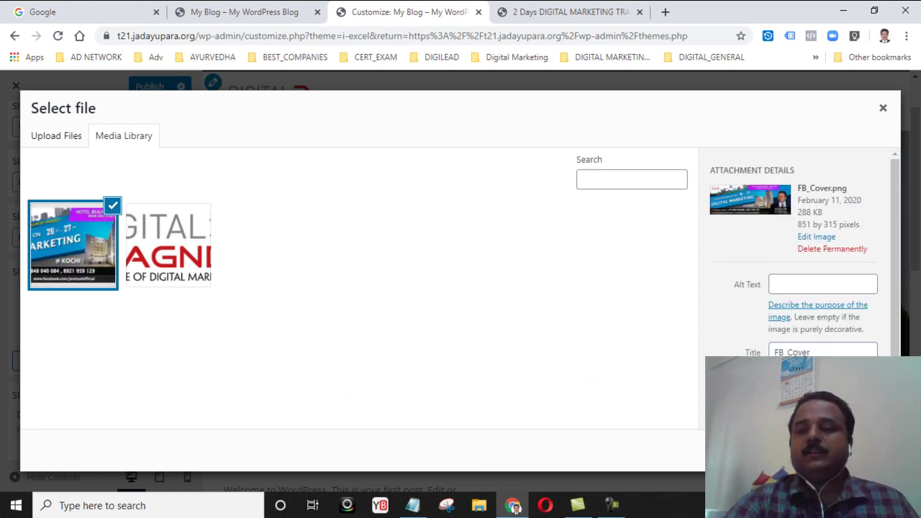
click(860, 450)
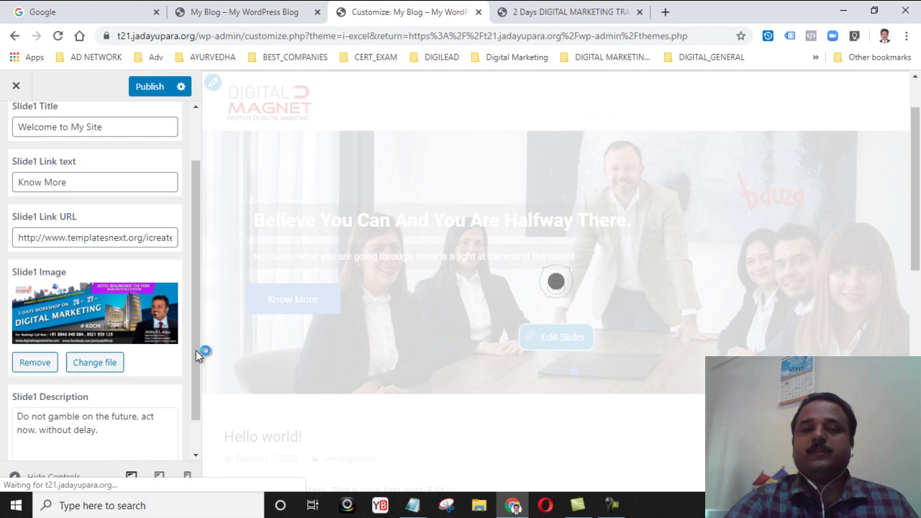
scroll(108, 375, down, 1)
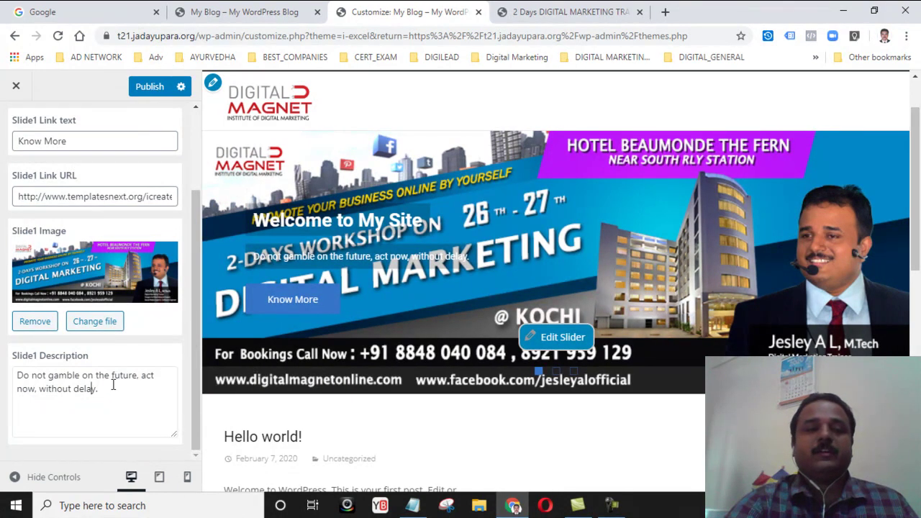
scroll(132, 206, up, 3)
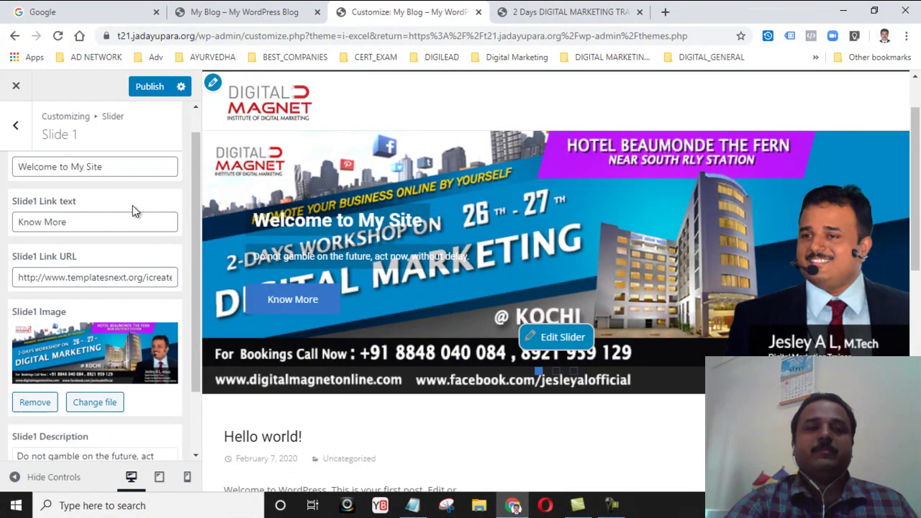
Step: Publish the slide changes and return to the slider's list of slides
click(148, 95)
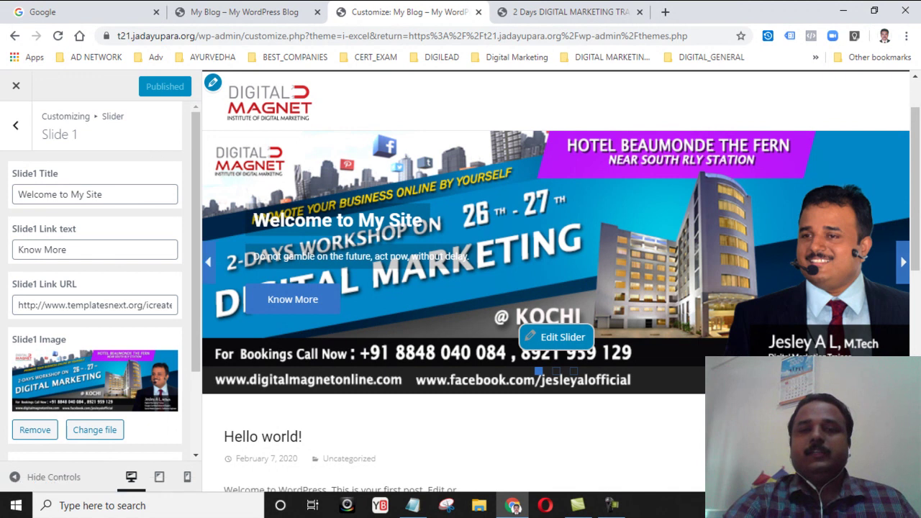
click(898, 264)
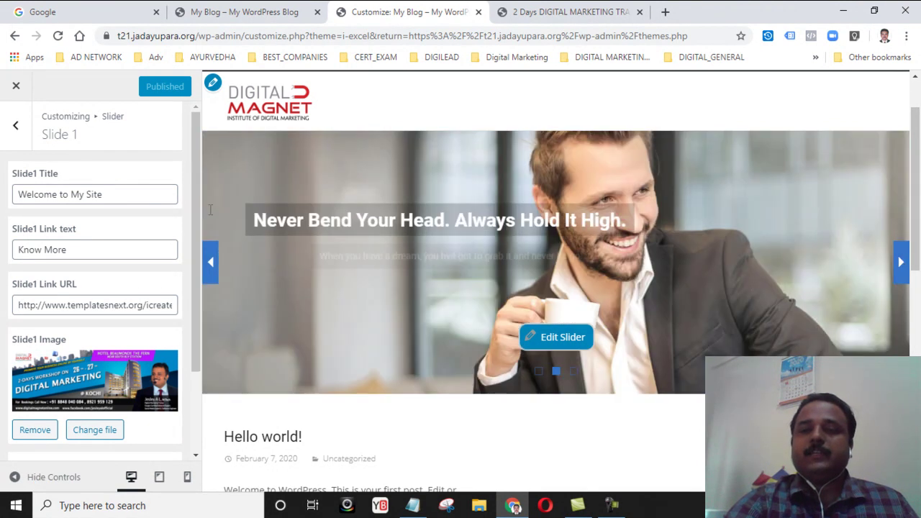
click(29, 138)
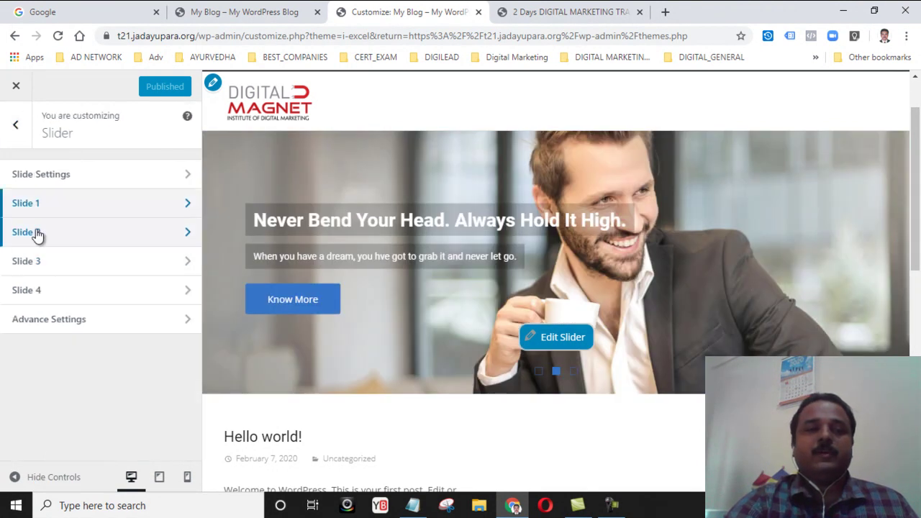
Step: Change Slide 2's title to 'Digital Marketing Training'
click(34, 233)
drag(18, 194, 282, 199)
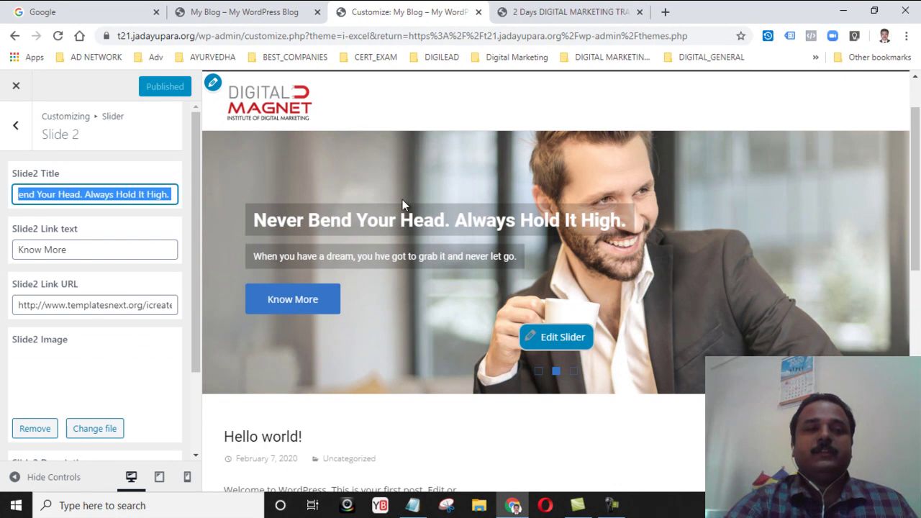
key(BackSpace)
text(Digital Ma)
key(BackSpace)
text(arketing )
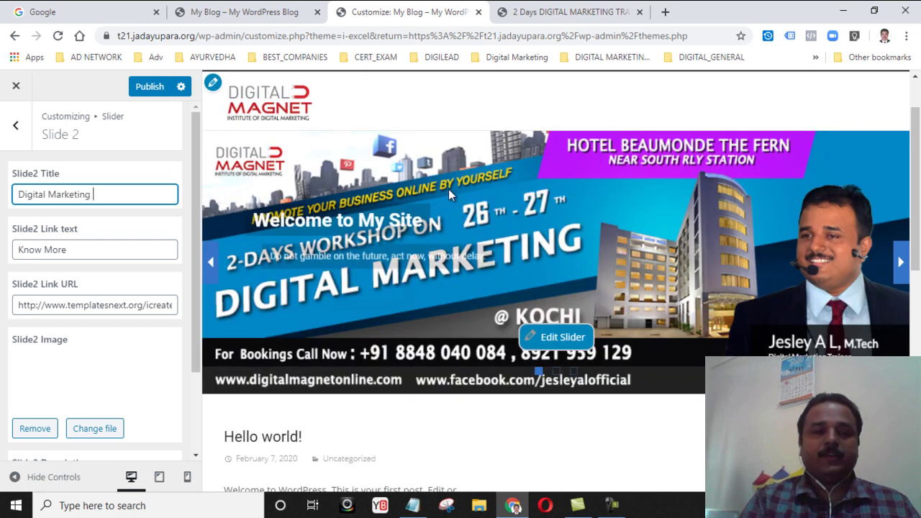
text(Tr)
key(BackSpace)
key(BackSpace)
text(Training)
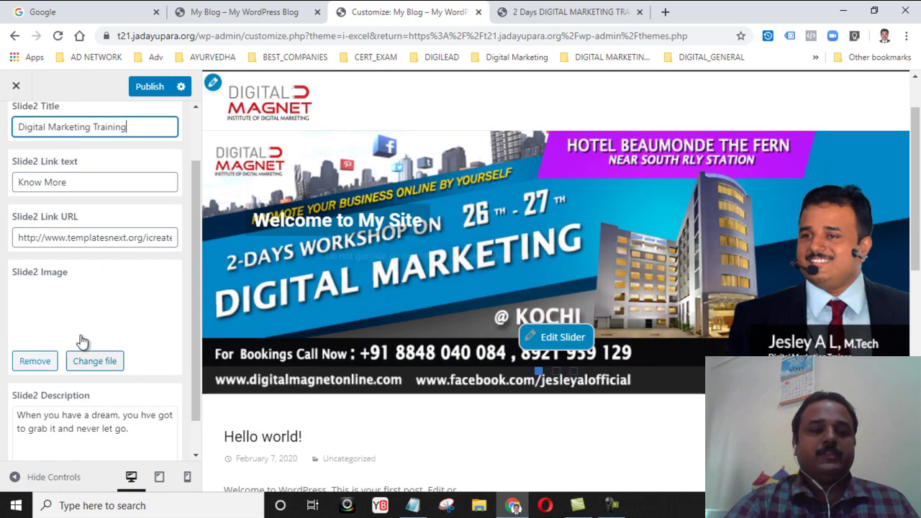
Step: Upload the Face Book Post workshop poster and use it as Slide 2's image
click(97, 367)
click(43, 136)
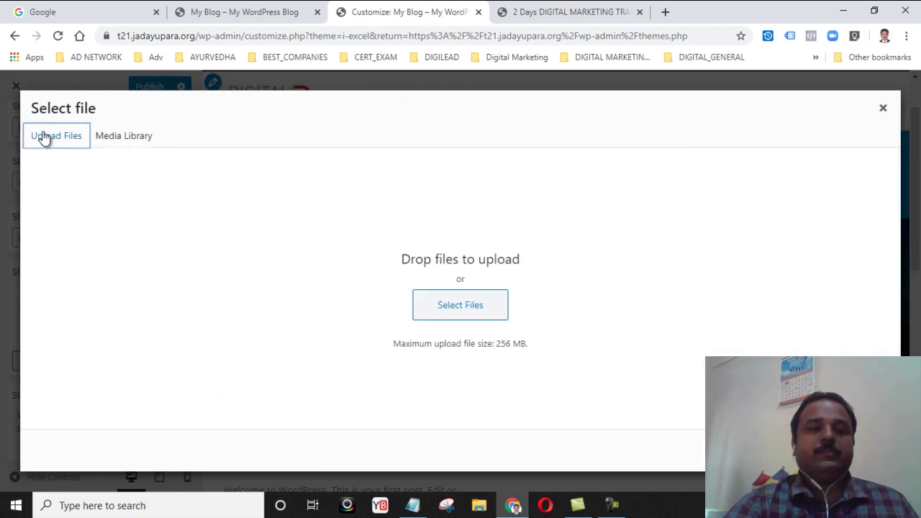
click(495, 308)
scroll(547, 309, down, 5)
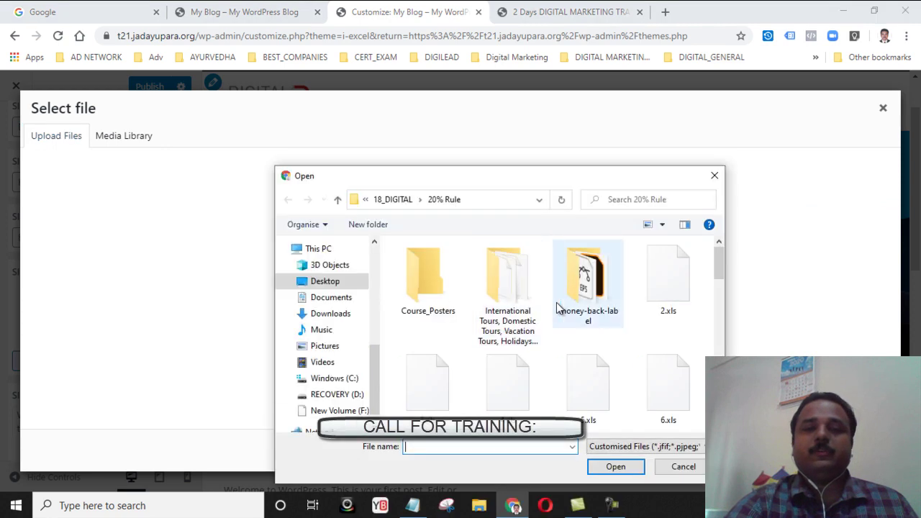
scroll(605, 324, down, 3)
double_click(507, 378)
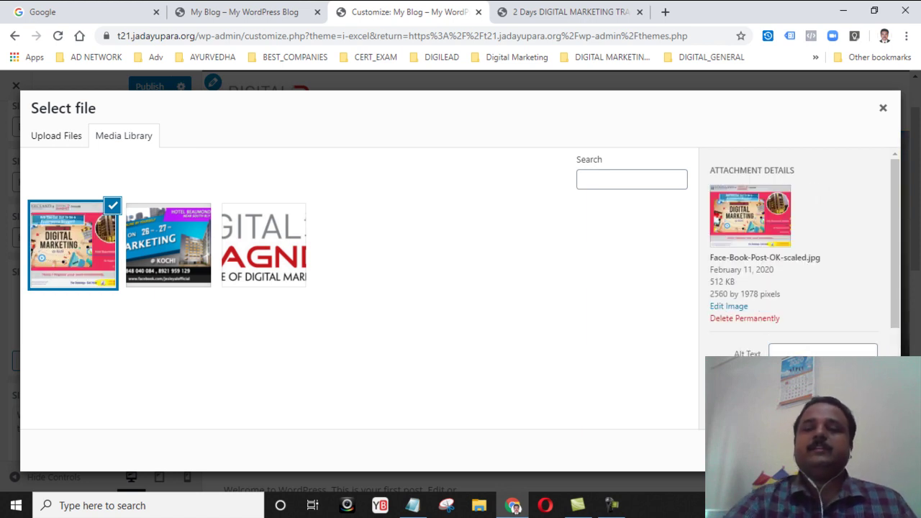
click(867, 451)
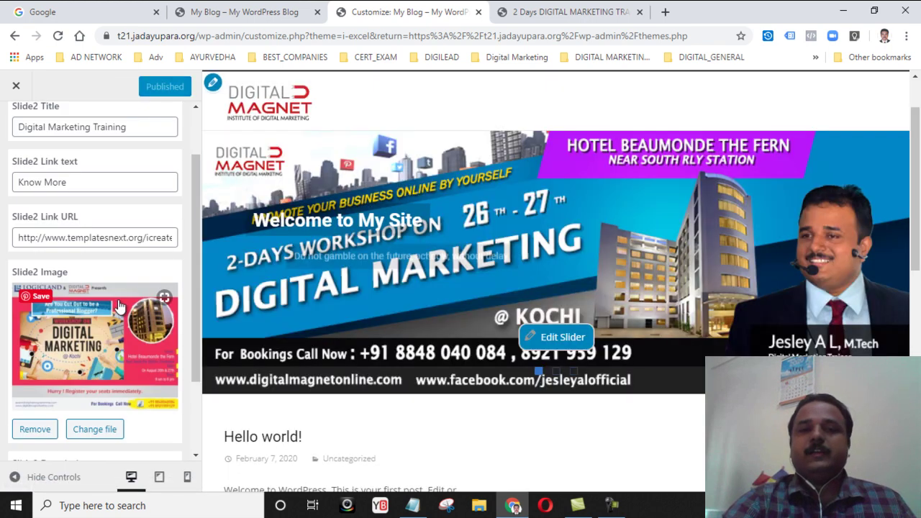
Step: Return to the slider's list of slides after checking the general slide settings
scroll(52, 226, up, 1)
click(16, 125)
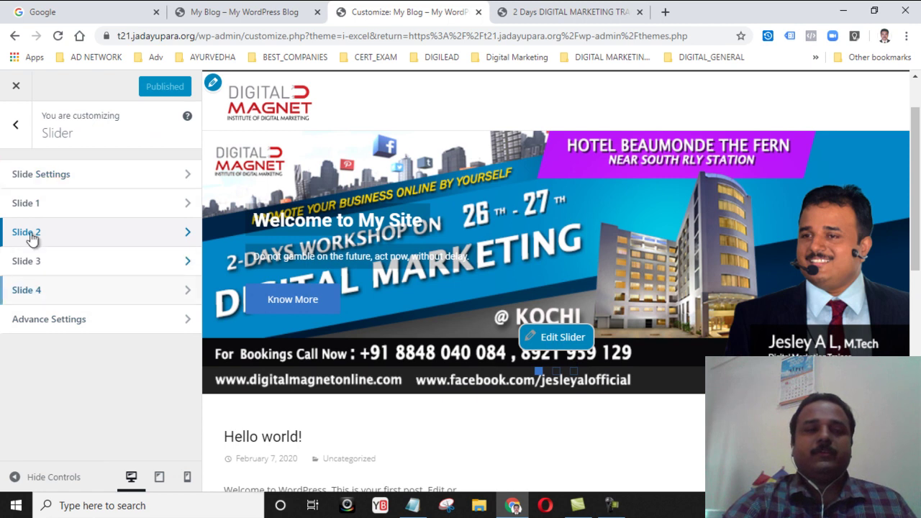
click(72, 180)
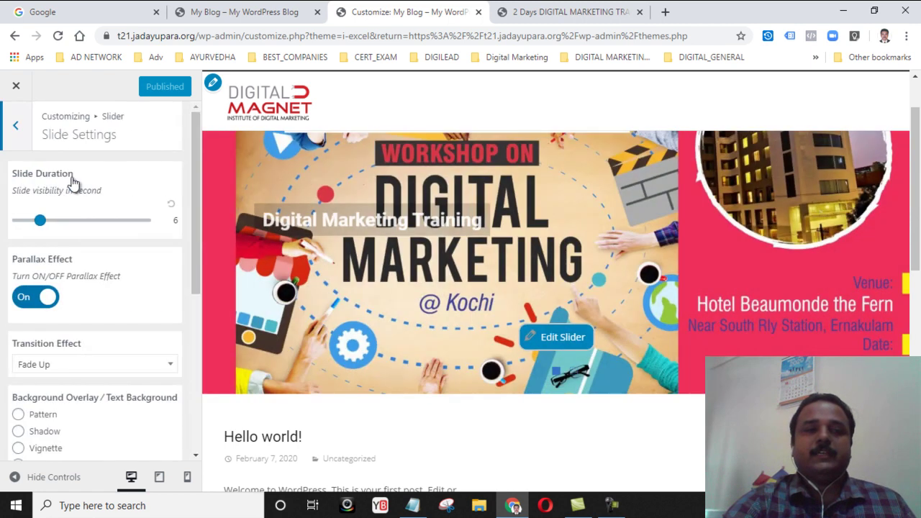
click(16, 126)
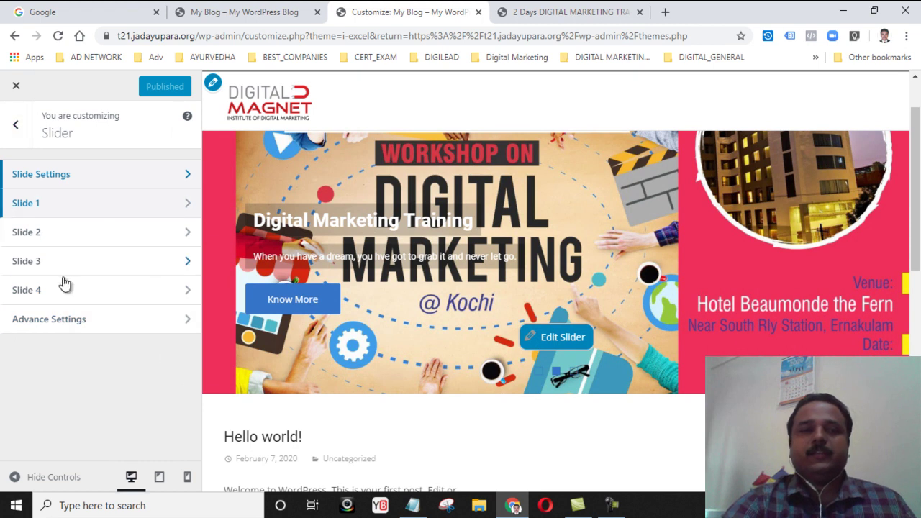
scroll(511, 317, down, 2)
scroll(493, 300, up, 3)
Step: Reload the live site and cycle through the homepage slides, then return to the Customizer
click(245, 12)
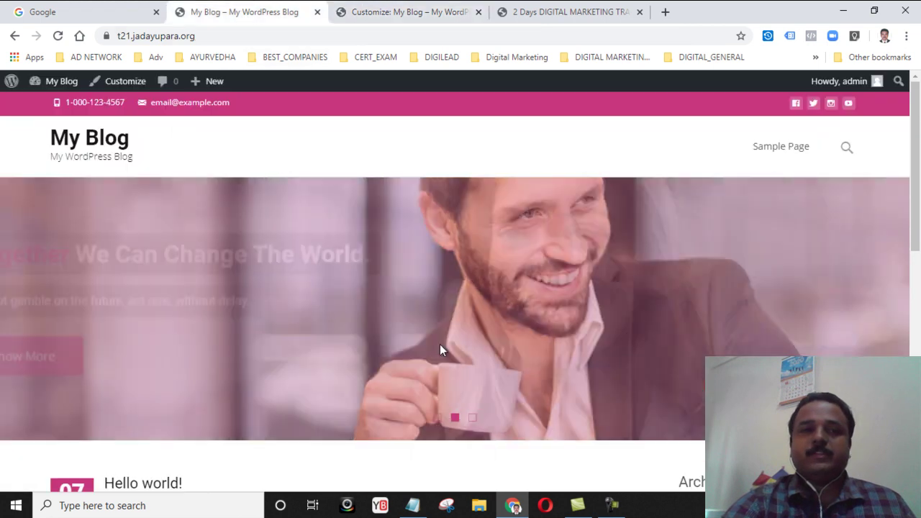
click(96, 136)
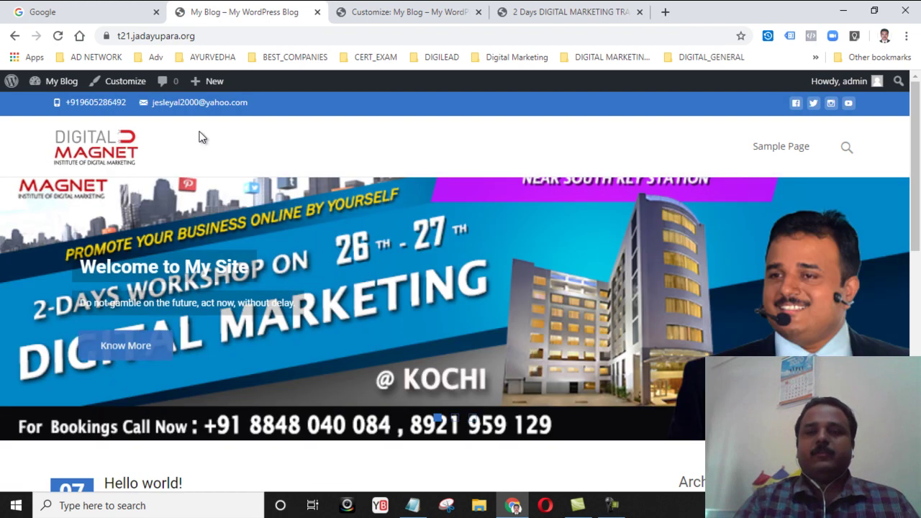
click(905, 310)
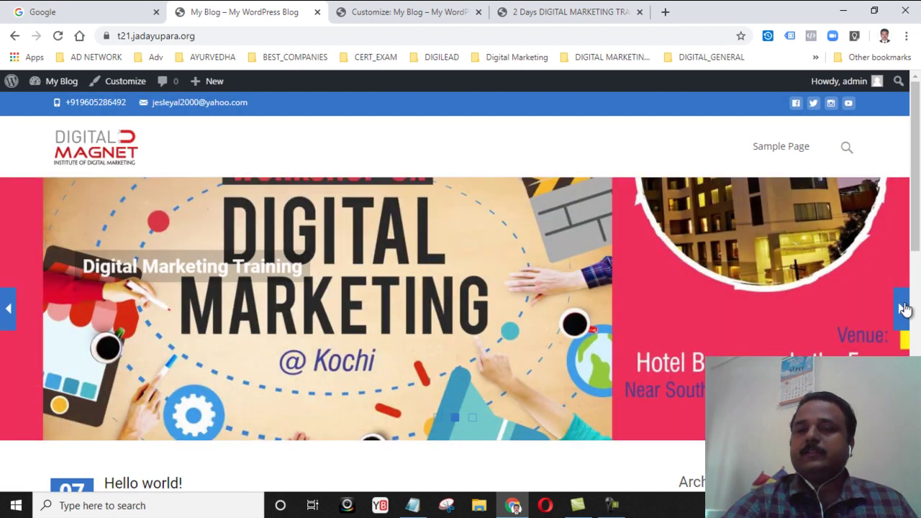
click(4, 308)
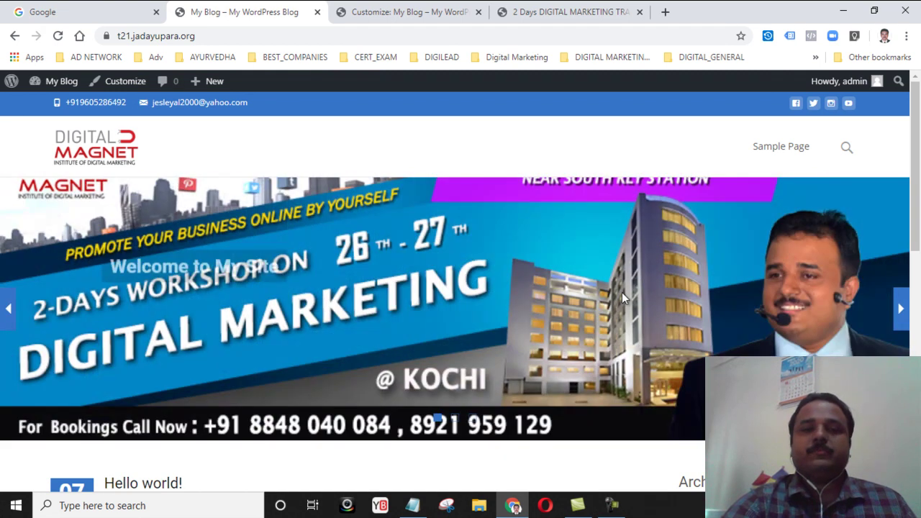
click(904, 314)
click(904, 309)
click(904, 310)
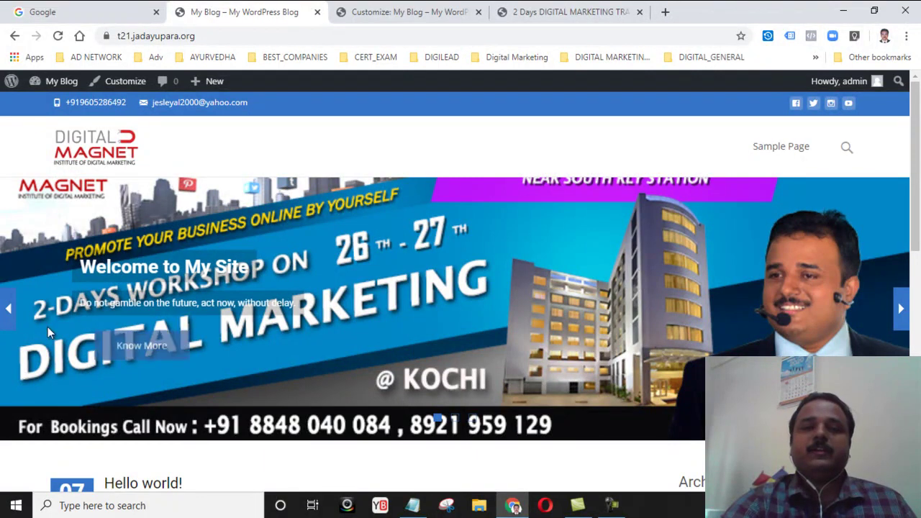
scroll(504, 310, down, 4)
scroll(518, 313, up, 4)
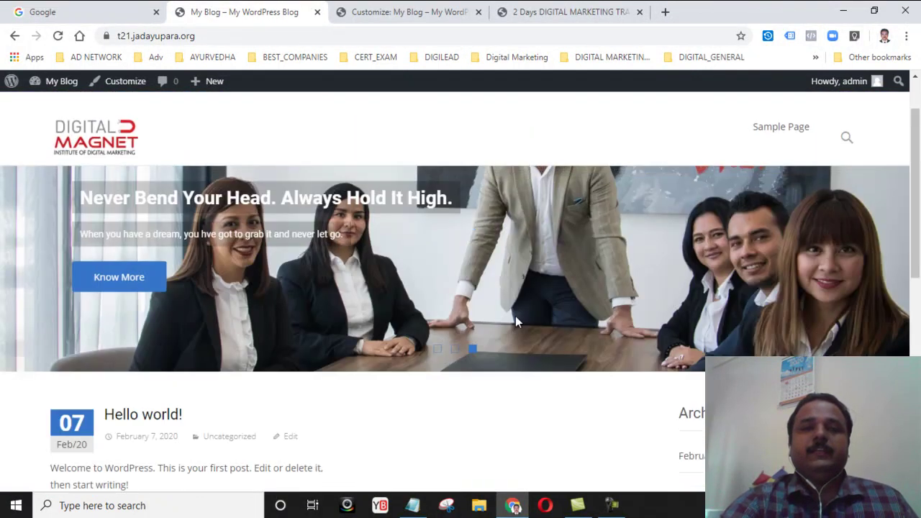
click(413, 14)
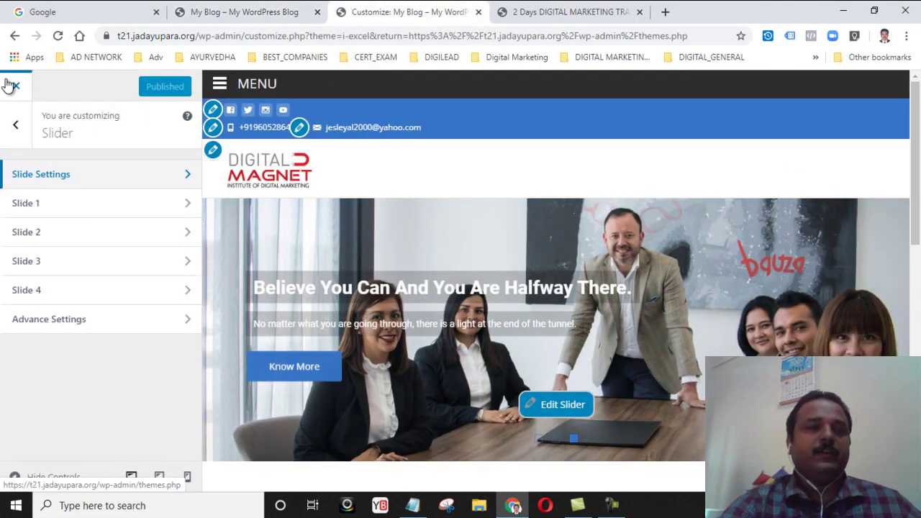
Step: Close the Customizer and start a new page titled 'About Us'
click(15, 88)
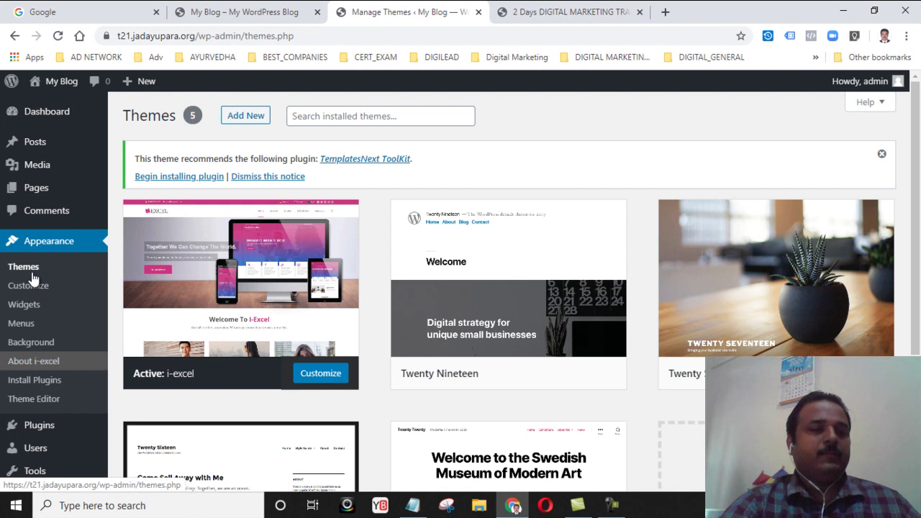
mouse_move(36, 187)
click(140, 213)
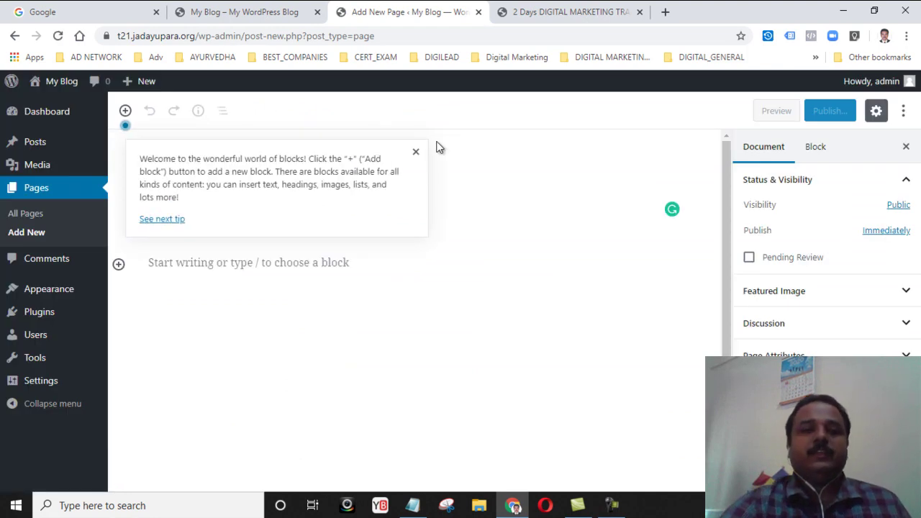
click(416, 153)
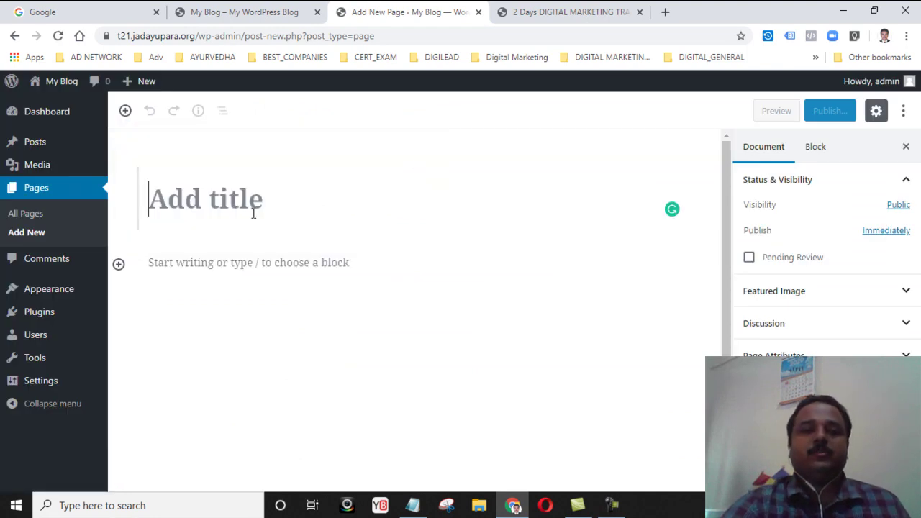
text(About Us)
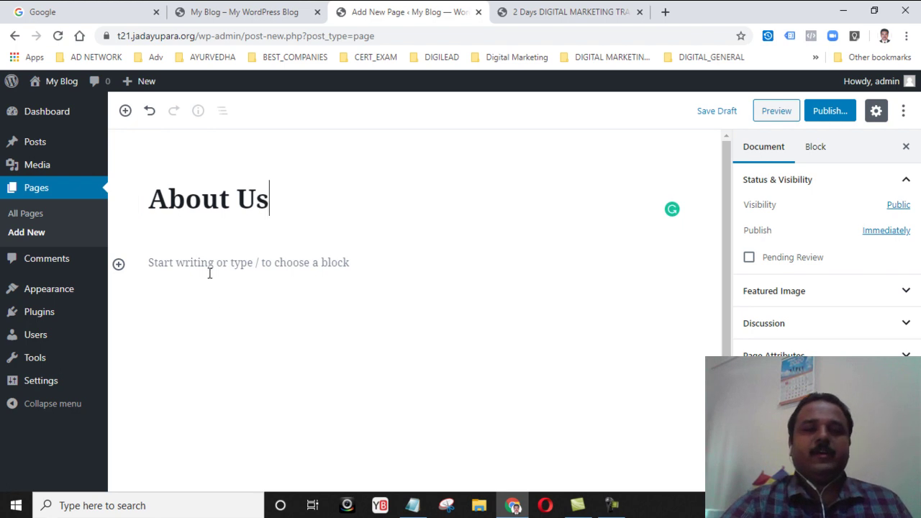
Step: Add the heading 'WELCOME TO DIGITAL MAGNET' followed by an Image block
click(210, 273)
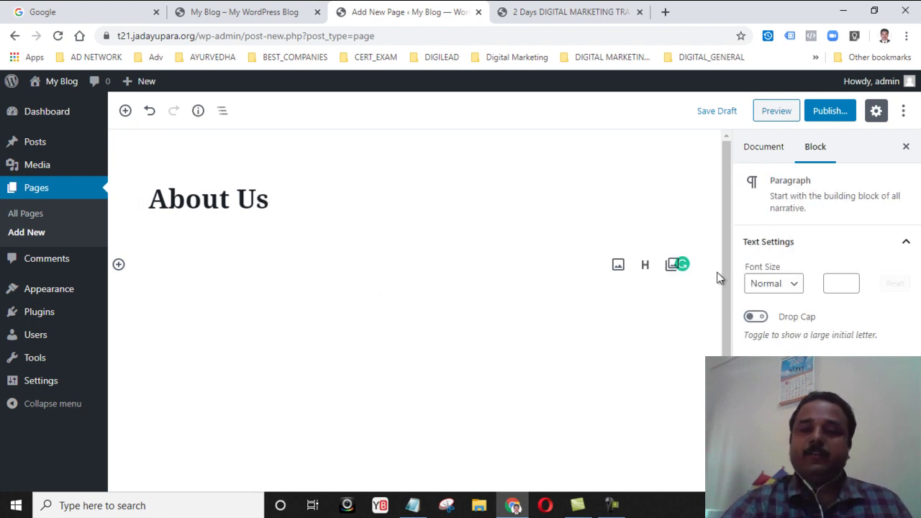
click(646, 266)
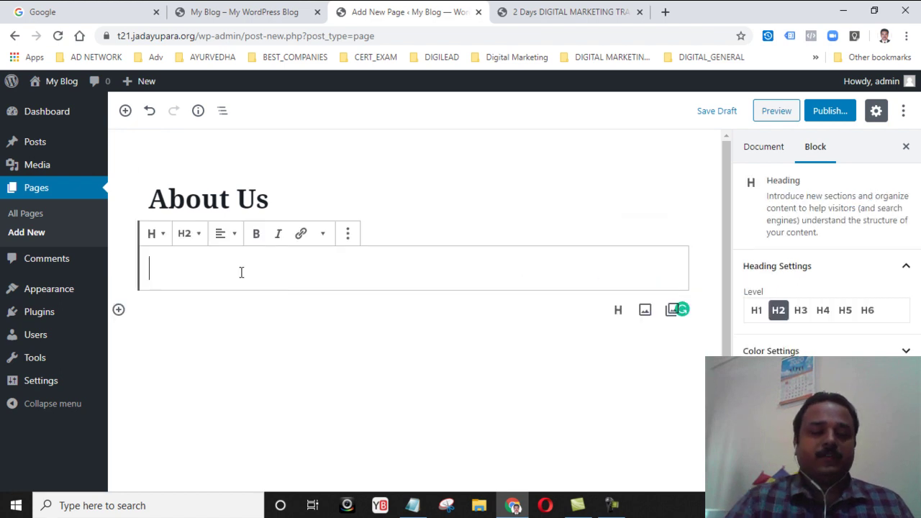
text(WE)
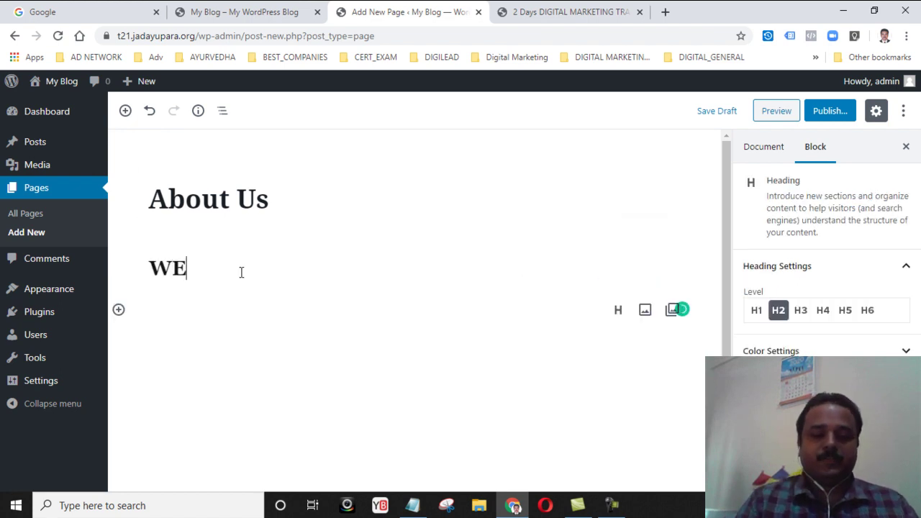
text(LCOME TO DI)
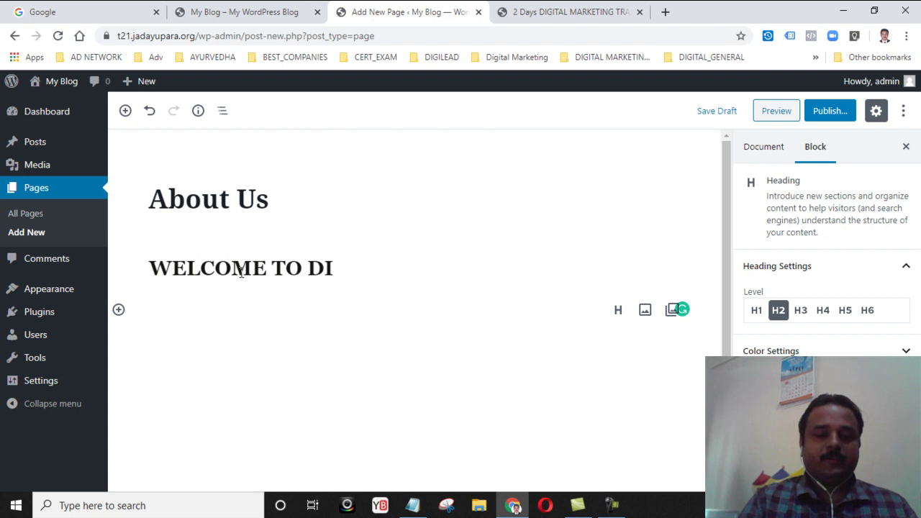
text(MAGNET)
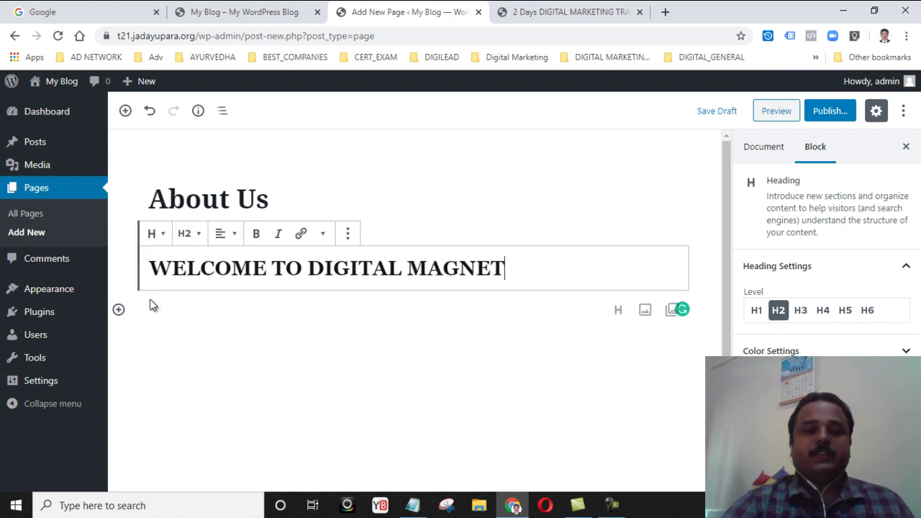
click(157, 321)
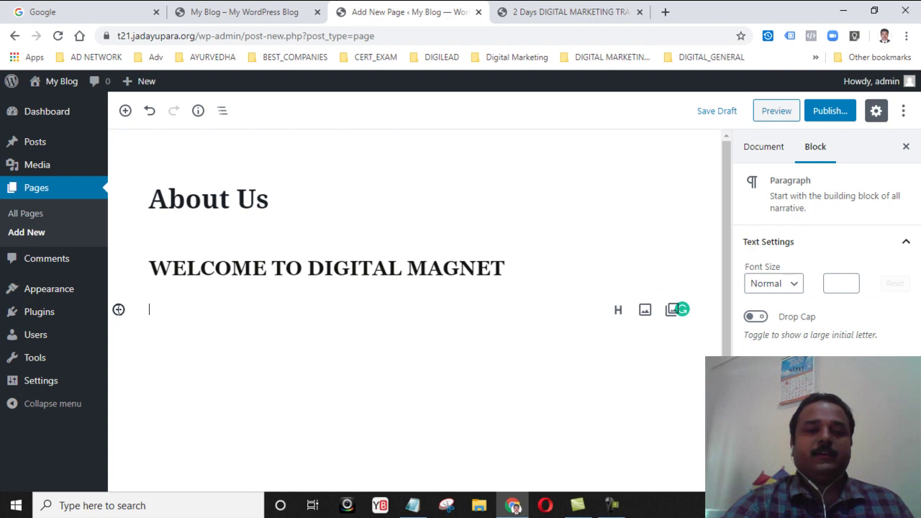
click(647, 313)
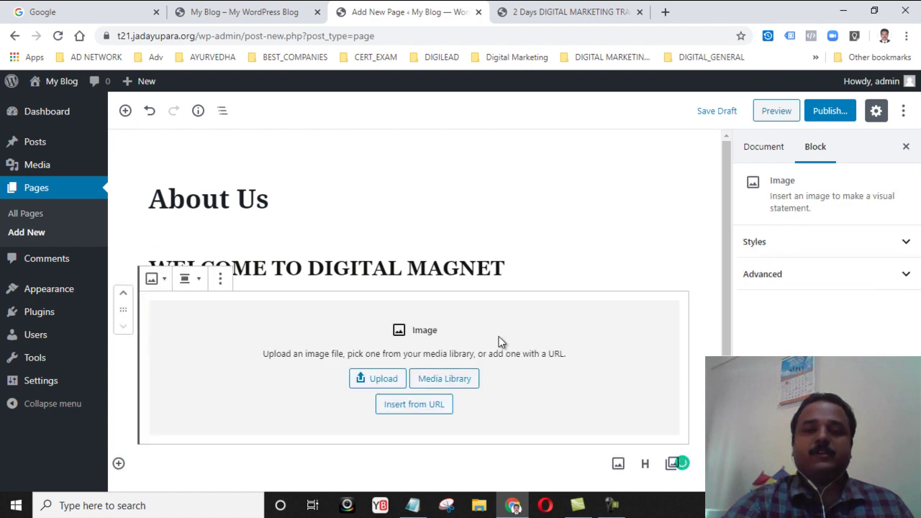
Step: Insert GOOGLE ADS MASTERY.jpg from the Course_Posters folder into the image block
click(373, 386)
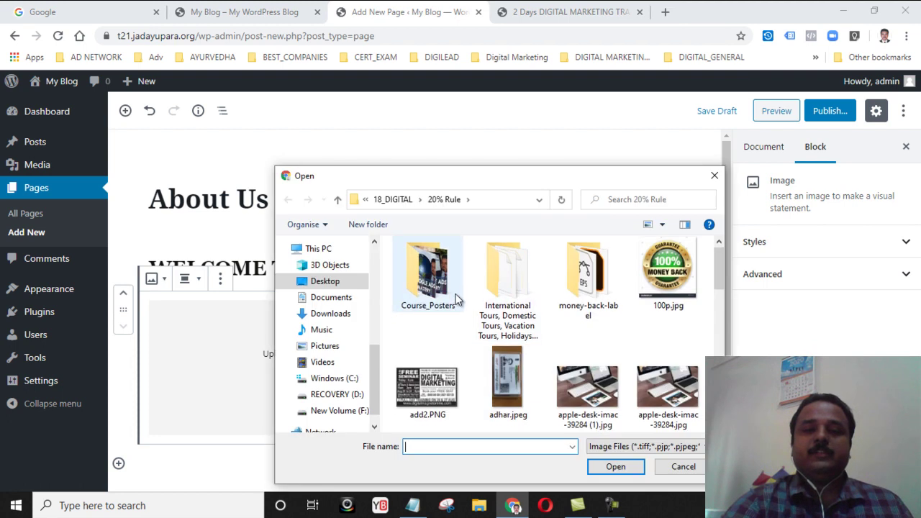
double_click(424, 277)
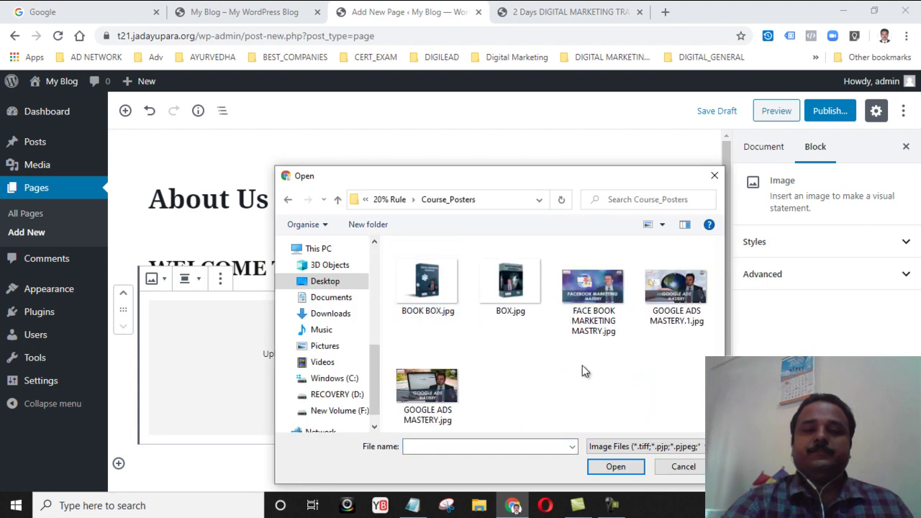
double_click(424, 387)
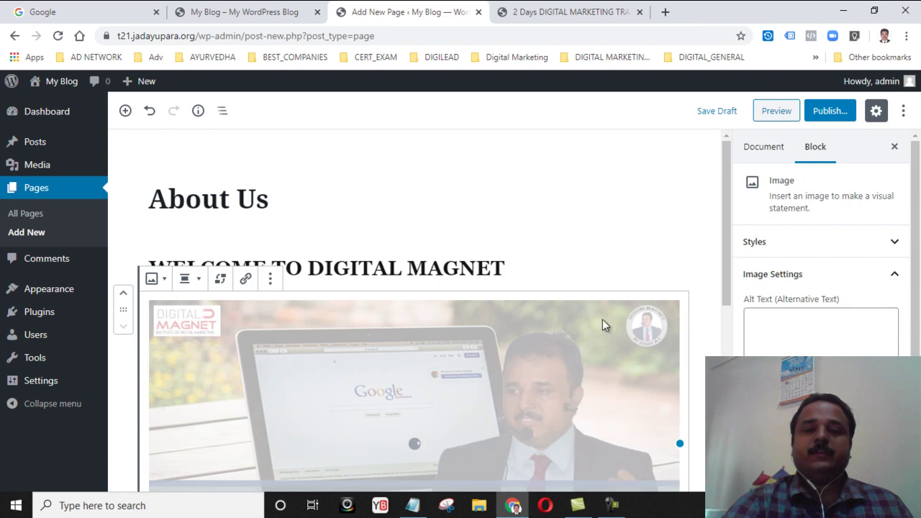
scroll(619, 238, down, 2)
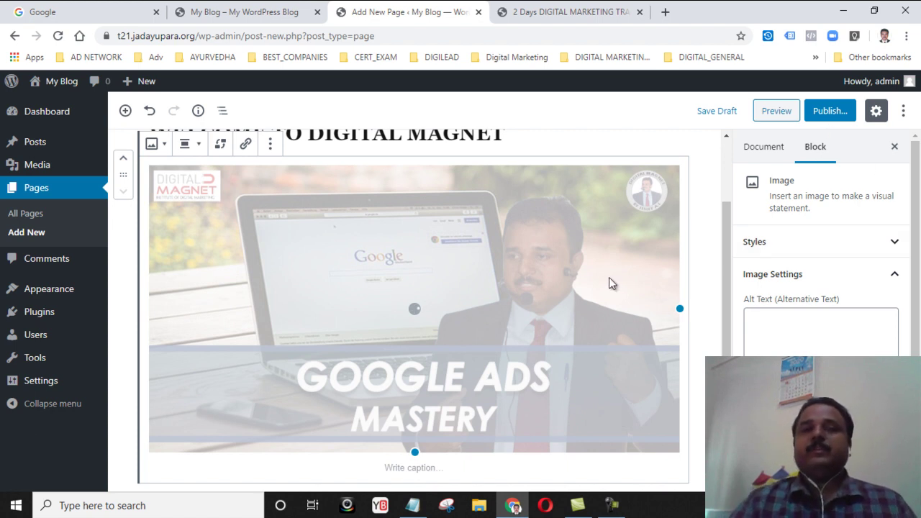
scroll(609, 277, up, 1)
scroll(648, 252, up, 1)
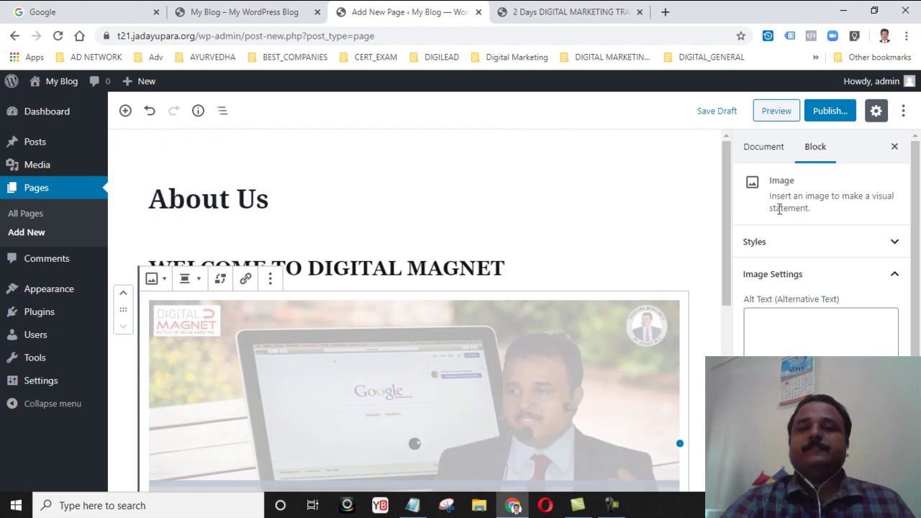
scroll(621, 289, down, 5)
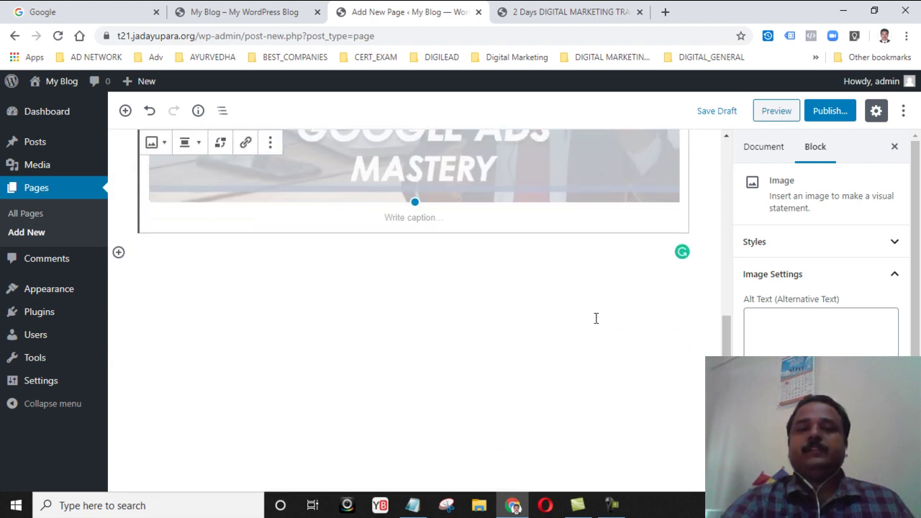
scroll(588, 247, up, 2)
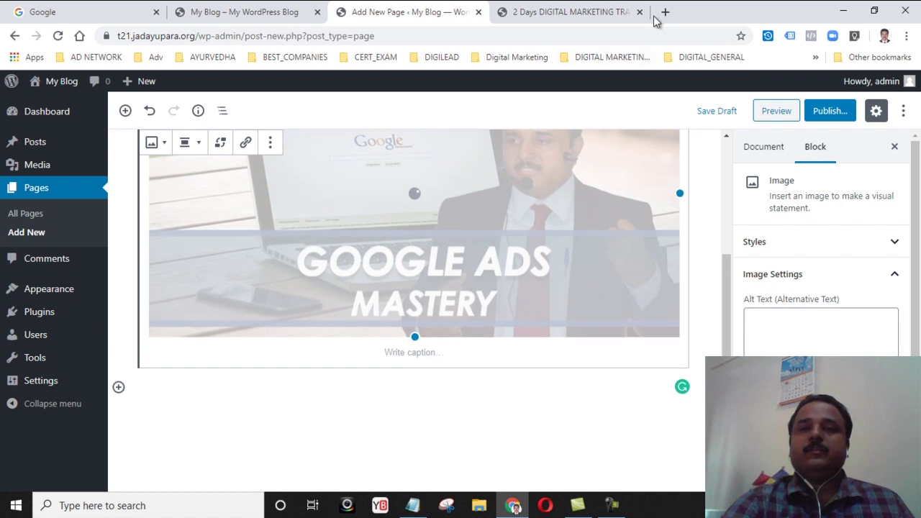
click(665, 12)
Step: Go to YouTube and open the 'Importance of Digital Marketing' video from search results
text(yo)
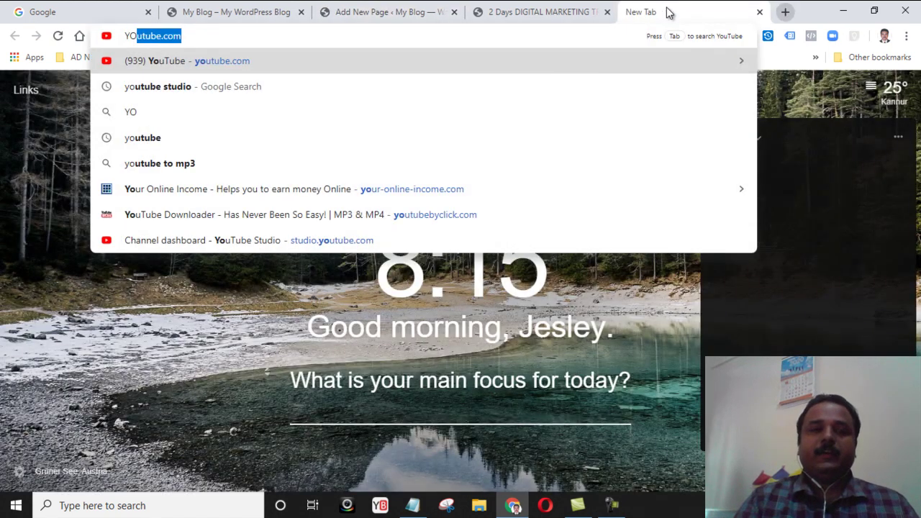
key(Return)
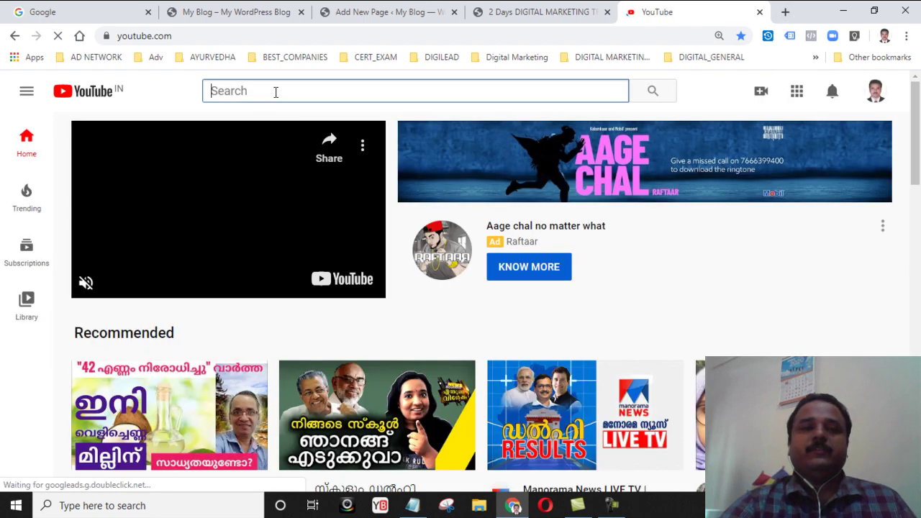
click(276, 93)
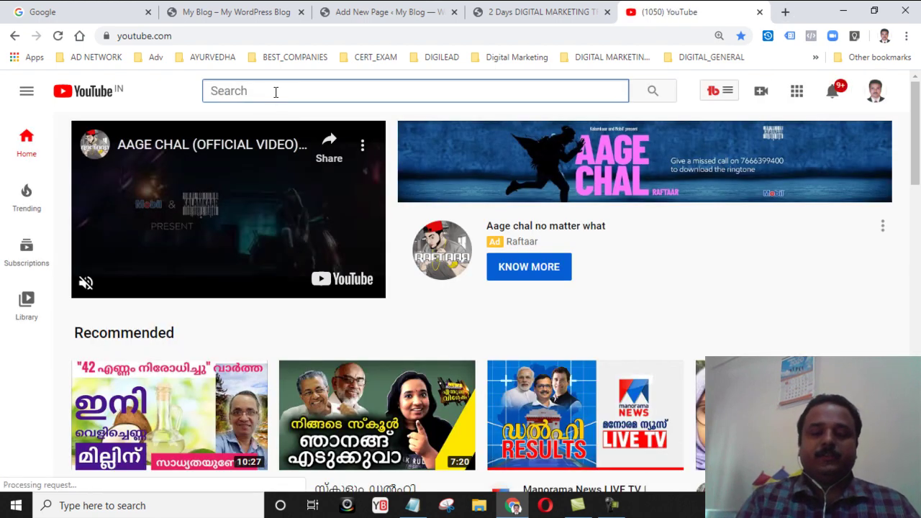
text(im)
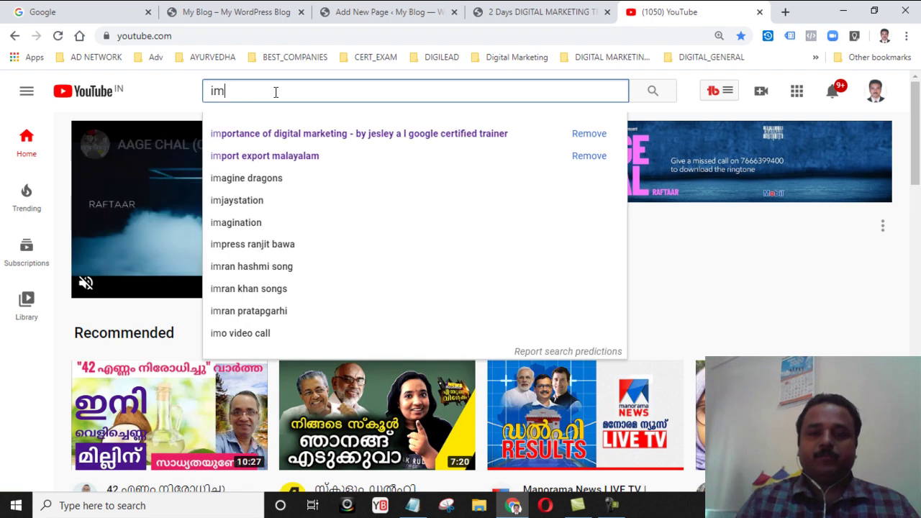
key(Down)
key(Return)
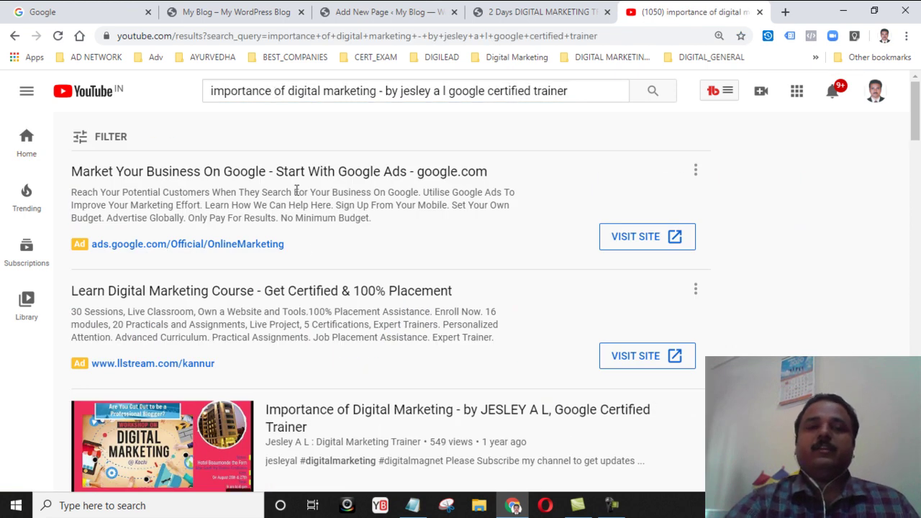
scroll(316, 252, down, 2)
scroll(360, 346, down, 2)
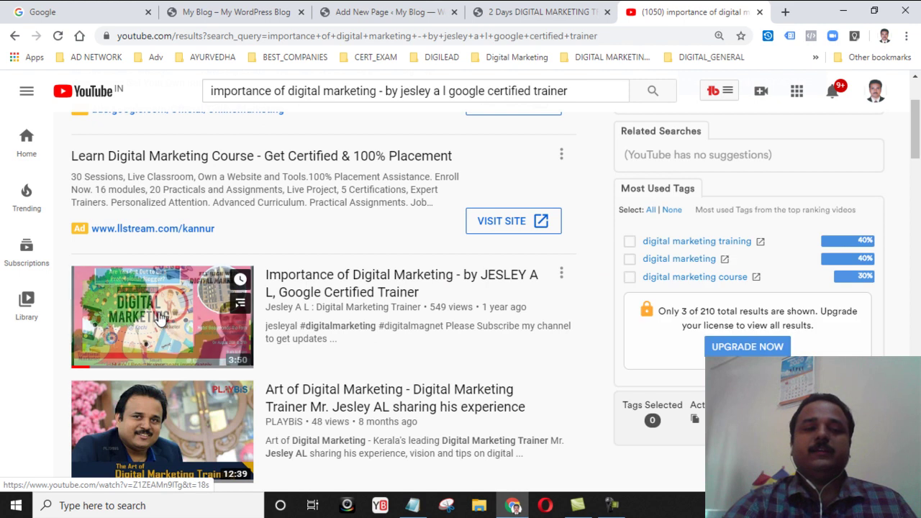
click(379, 324)
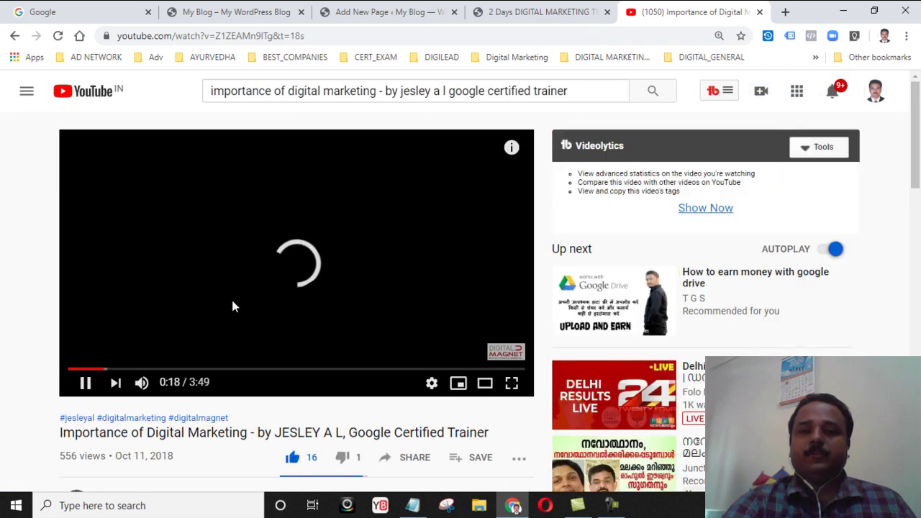
Step: Pause the video and copy its URL from the player's context menu
click(297, 275)
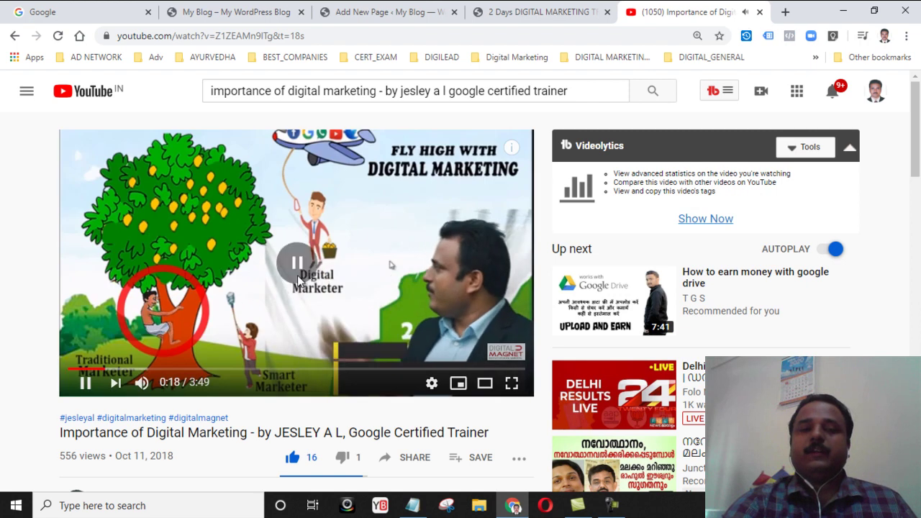
right_click(394, 208)
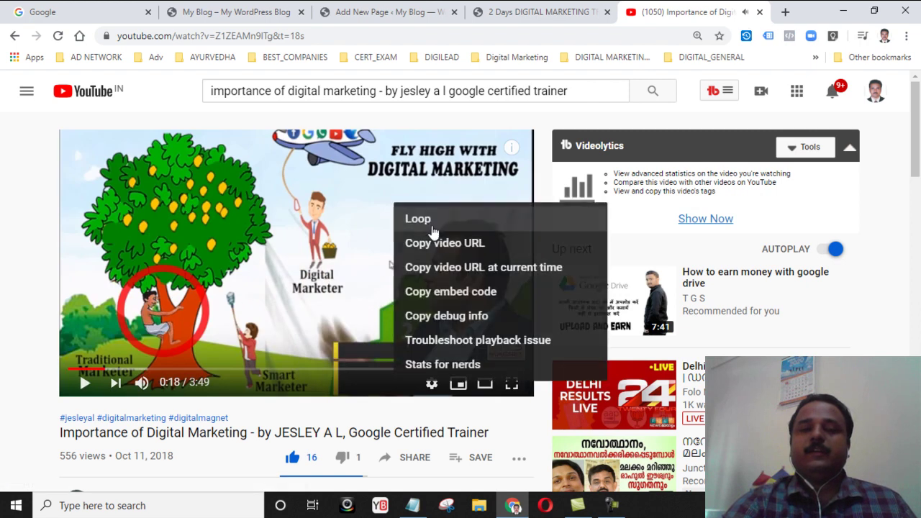
click(470, 245)
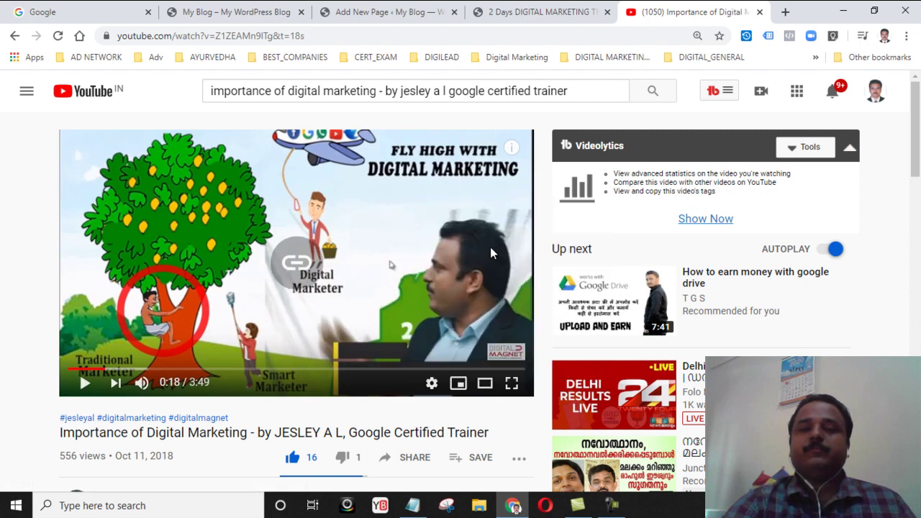
Step: Paste the copied YouTube link into a new block below the image to embed it
click(372, 16)
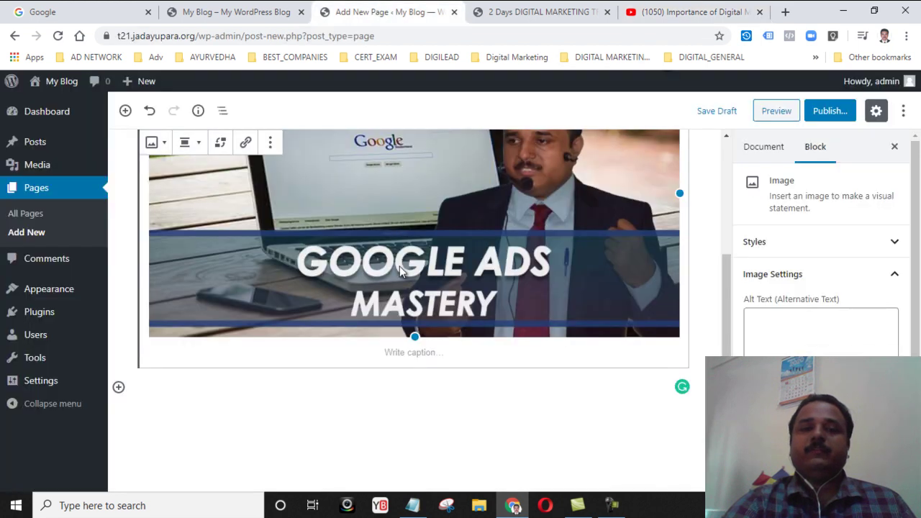
scroll(222, 338, down, 3)
scroll(271, 192, up, 2)
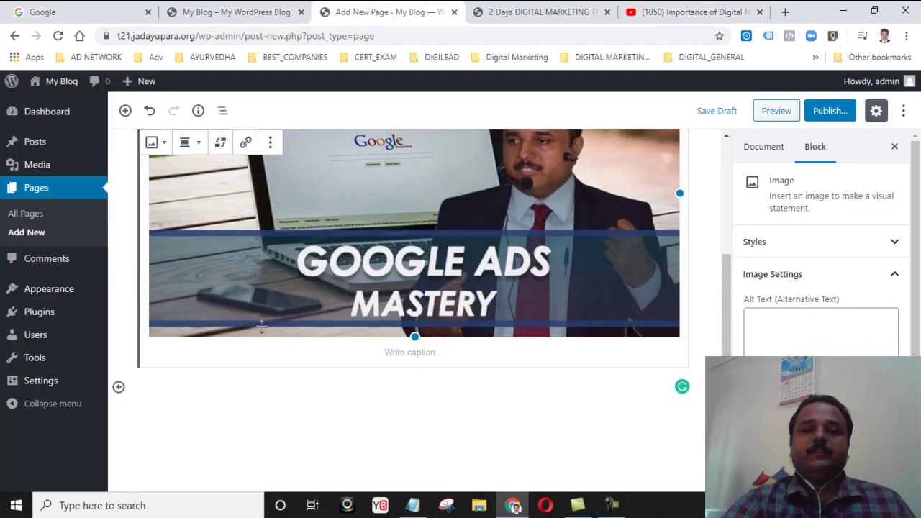
scroll(224, 342, down, 1)
click(195, 333)
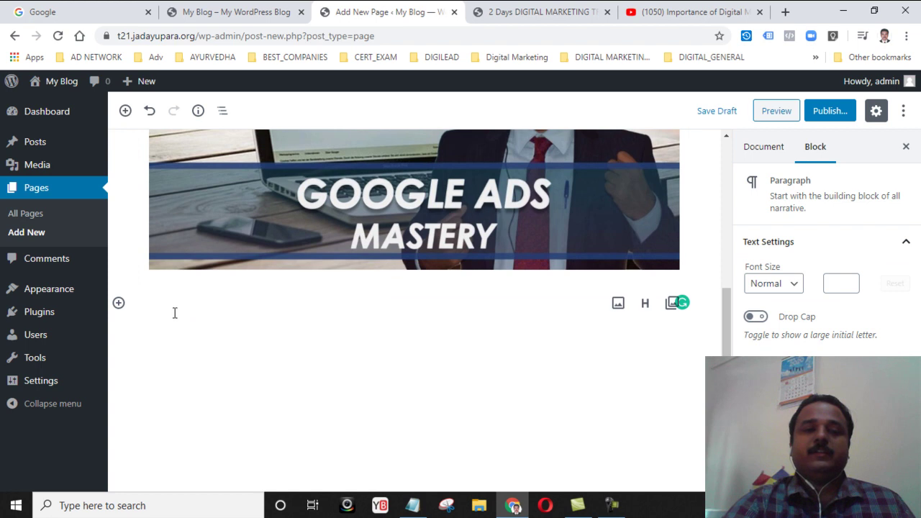
right_click(181, 309)
click(212, 178)
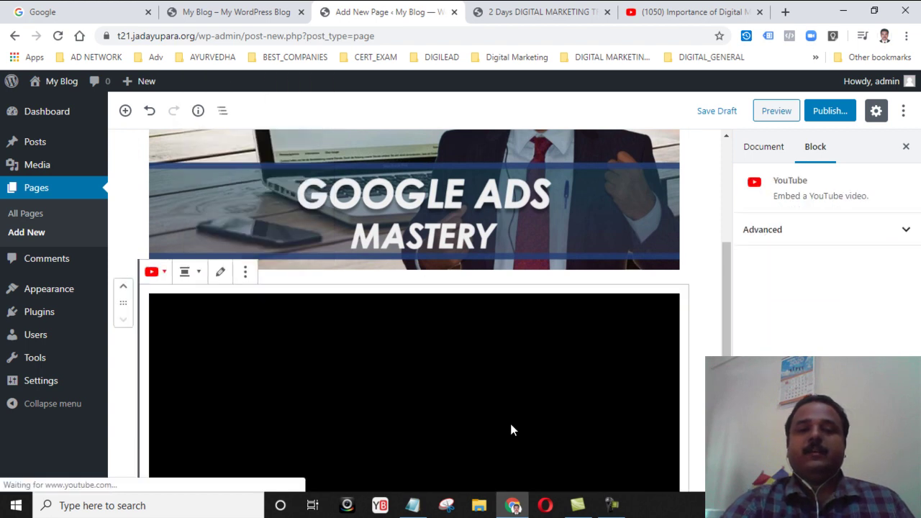
Step: Publish the About Us page
scroll(631, 358, down, 1)
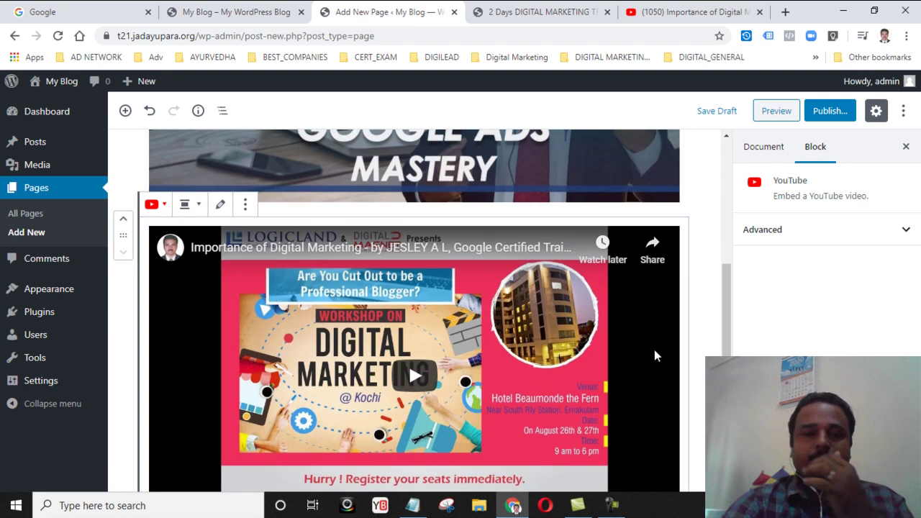
scroll(666, 357, down, 1)
scroll(608, 371, down, 1)
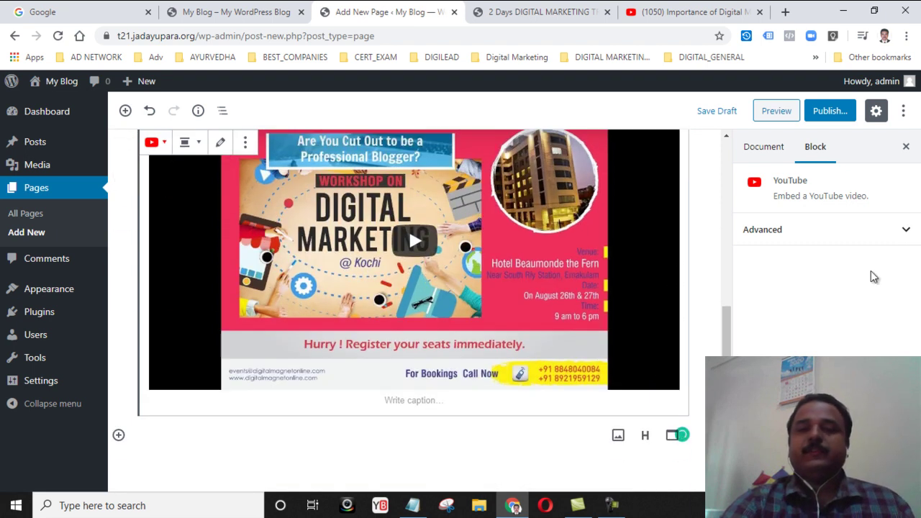
click(835, 113)
click(837, 113)
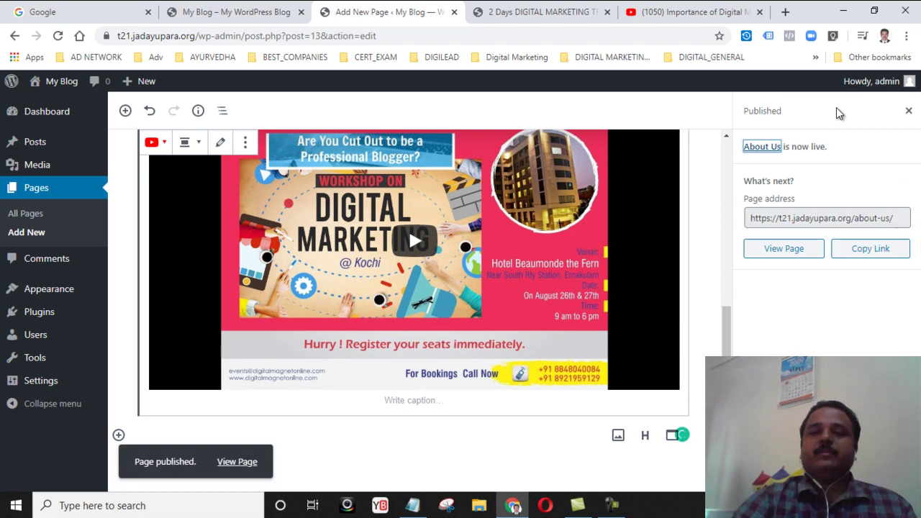
Step: Dismiss the publish panel and open View Page in a new tab
click(907, 110)
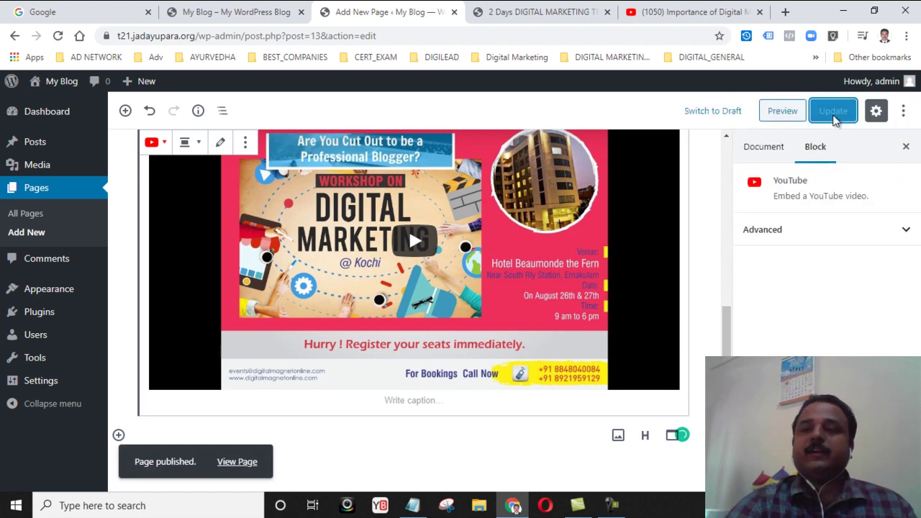
scroll(626, 389, down, 2)
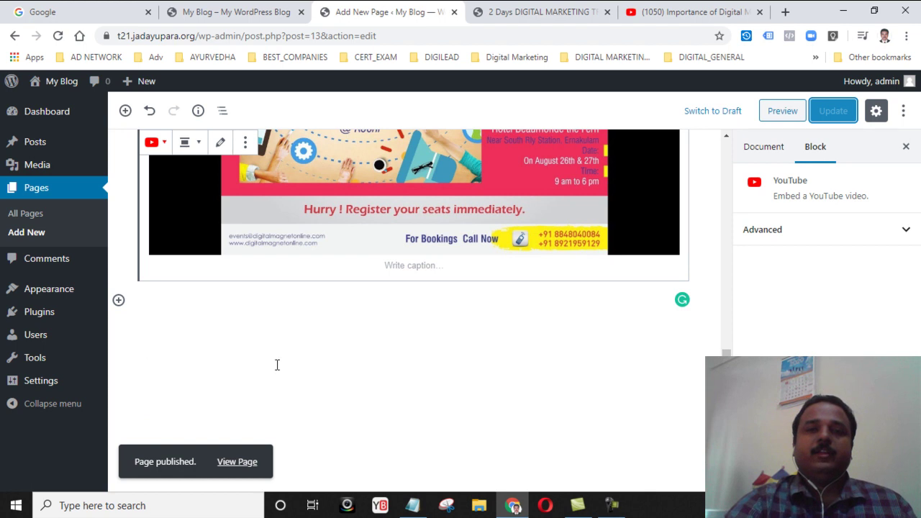
right_click(241, 461)
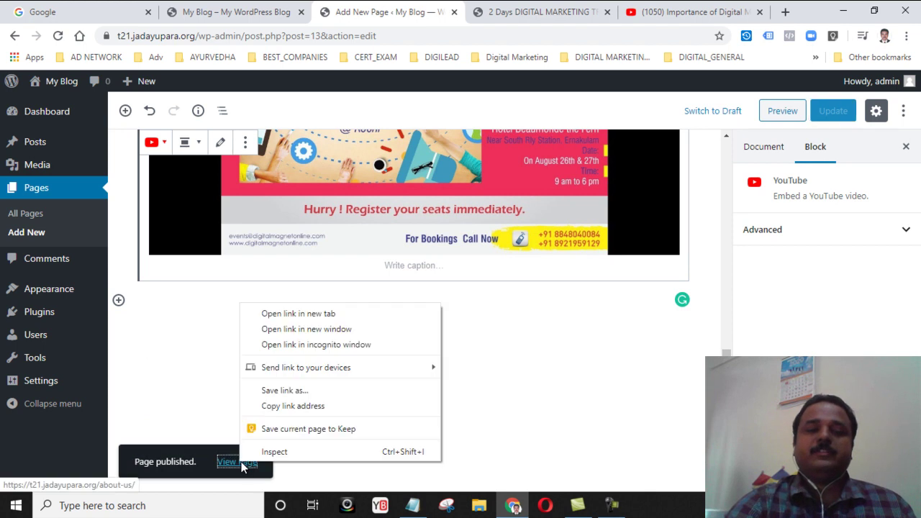
click(299, 314)
Step: Switch to the live About Us page and reload it with F5
click(453, 14)
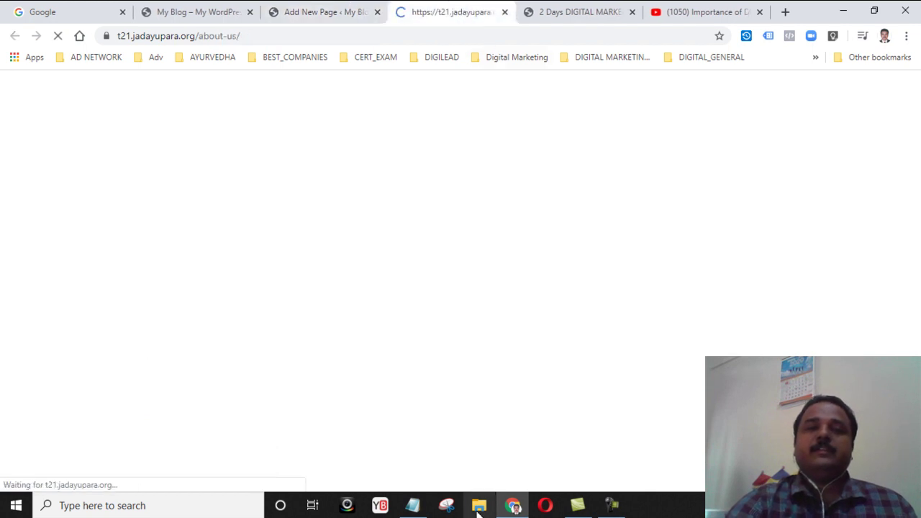
scroll(553, 381, down, 2)
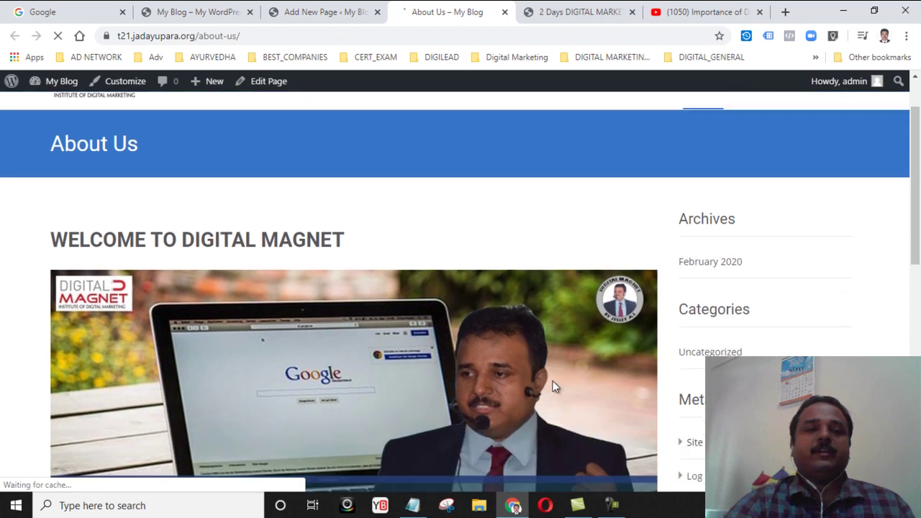
scroll(563, 381, down, 2)
scroll(561, 377, down, 2)
scroll(556, 376, down, 4)
scroll(557, 382, up, 4)
key(F5)
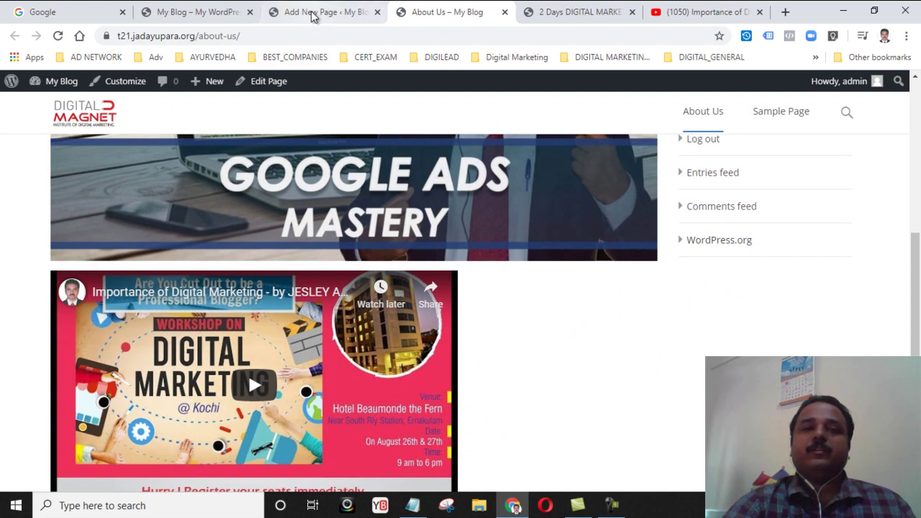
Step: Type the paragraph 'Digital Marketing Training Across KERALA' below the video
click(317, 11)
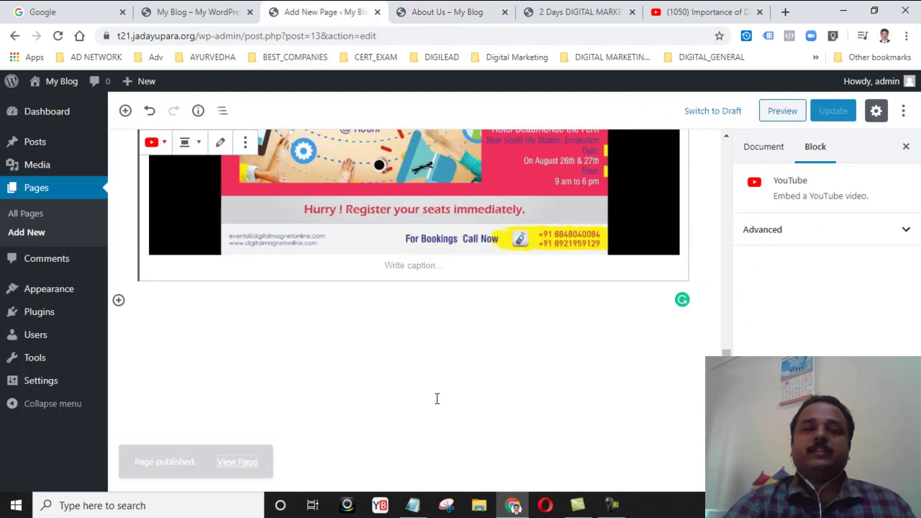
click(252, 301)
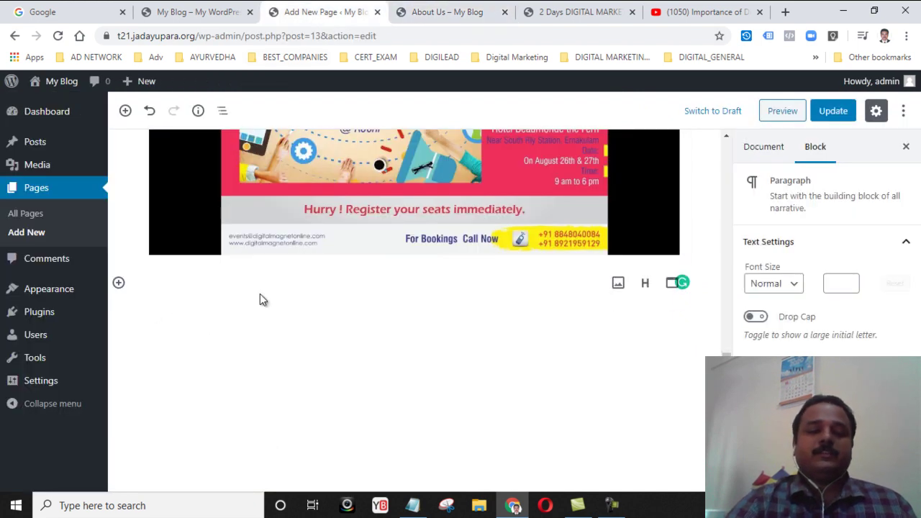
text(D)
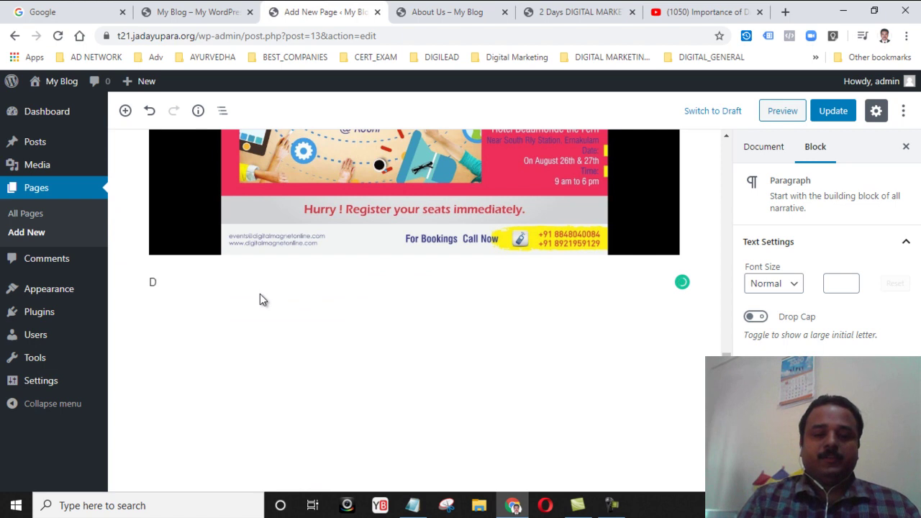
text(igital Marketing Tr)
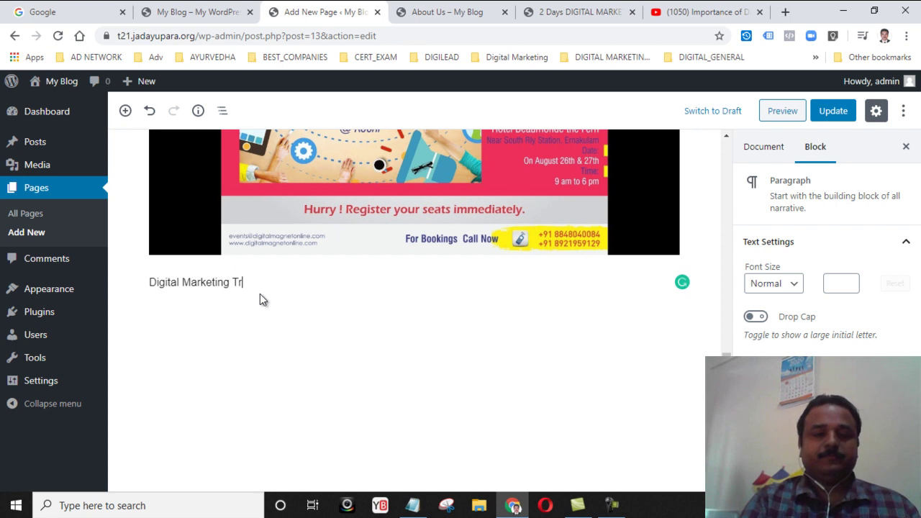
text(aining Across )
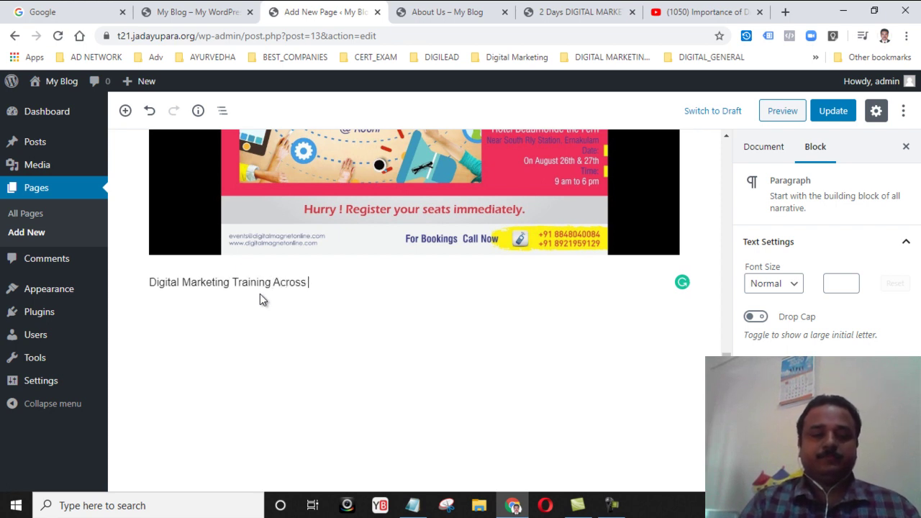
text(KERA)
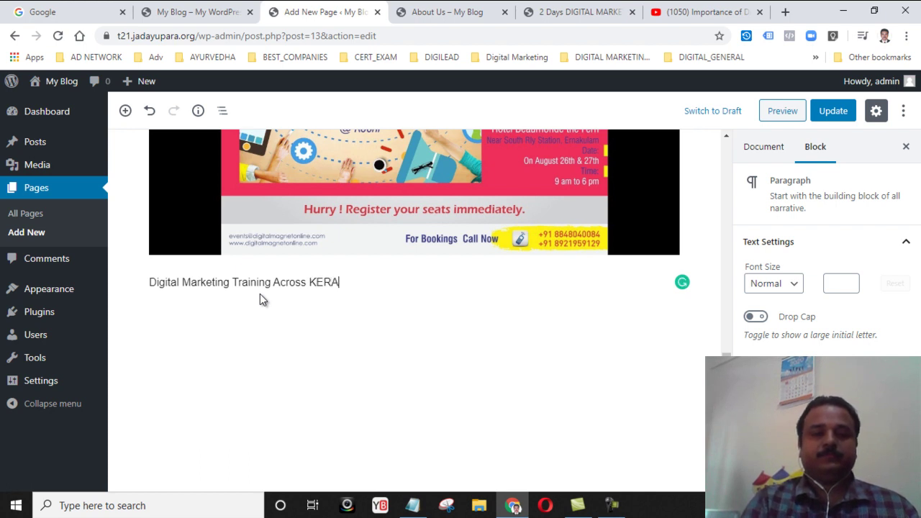
text(LA)
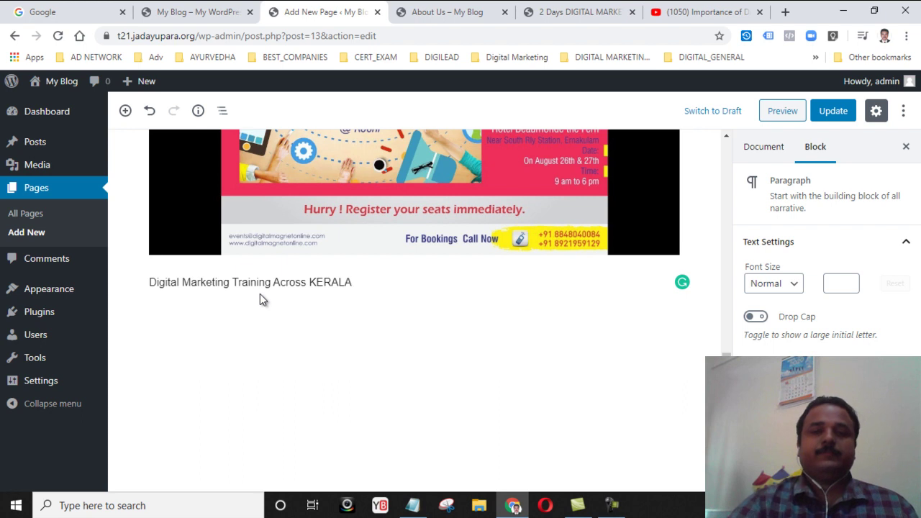
Step: Save the About Us page changes with Update
click(833, 110)
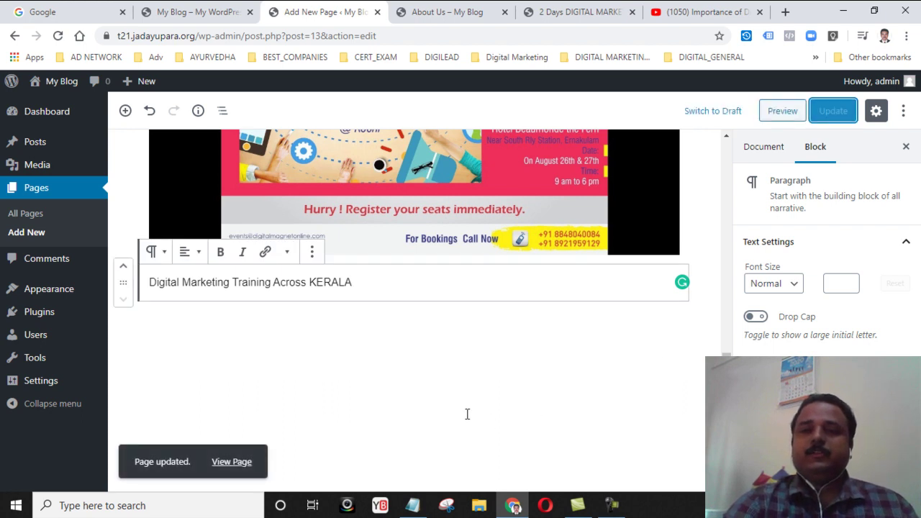
scroll(467, 414, up, 5)
scroll(472, 413, up, 8)
scroll(475, 413, down, 5)
scroll(480, 412, down, 5)
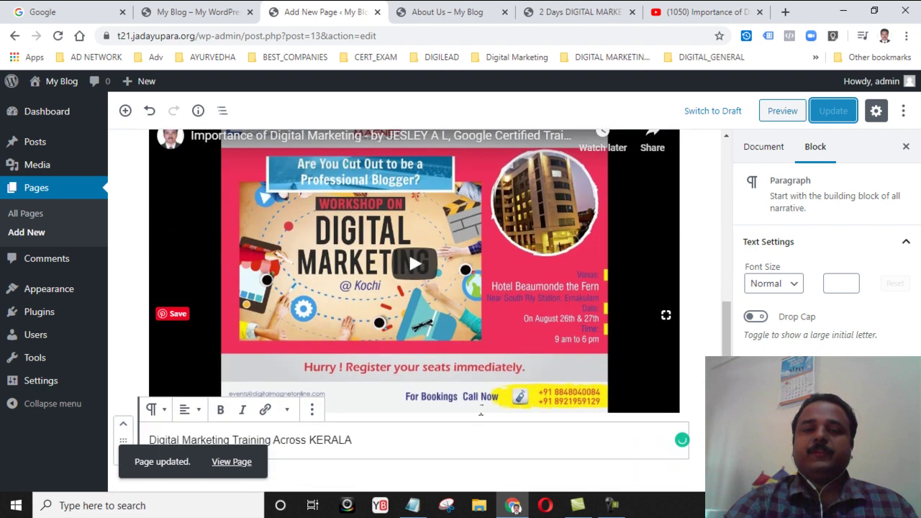
scroll(480, 412, down, 5)
scroll(190, 382, up, 4)
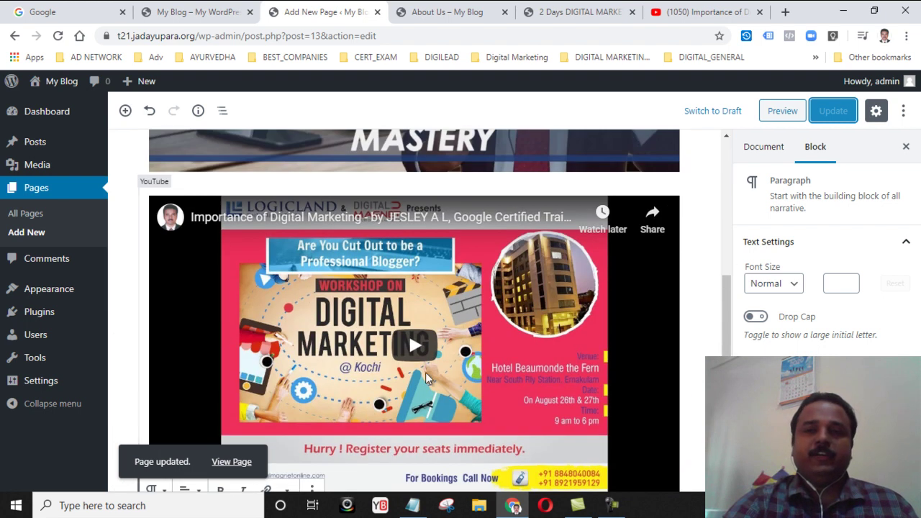
scroll(426, 372, up, 1)
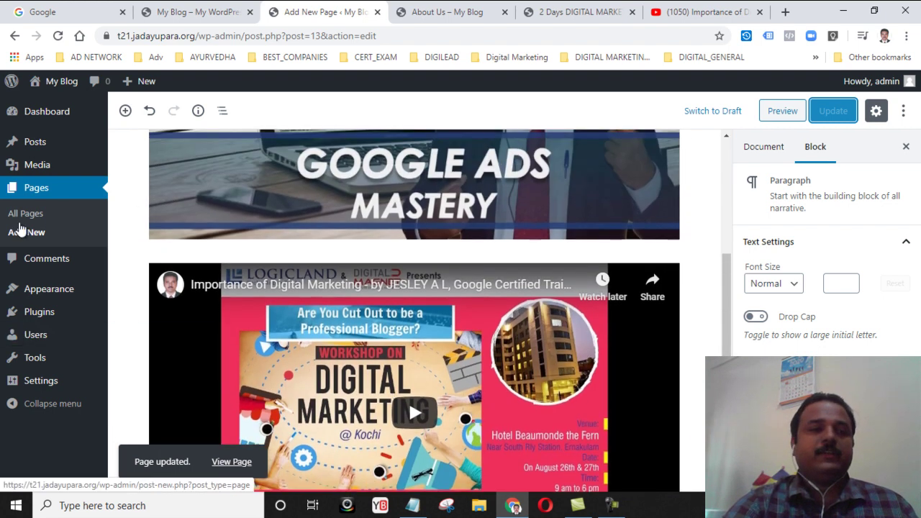
Step: Create and publish an empty page titled Products
click(26, 233)
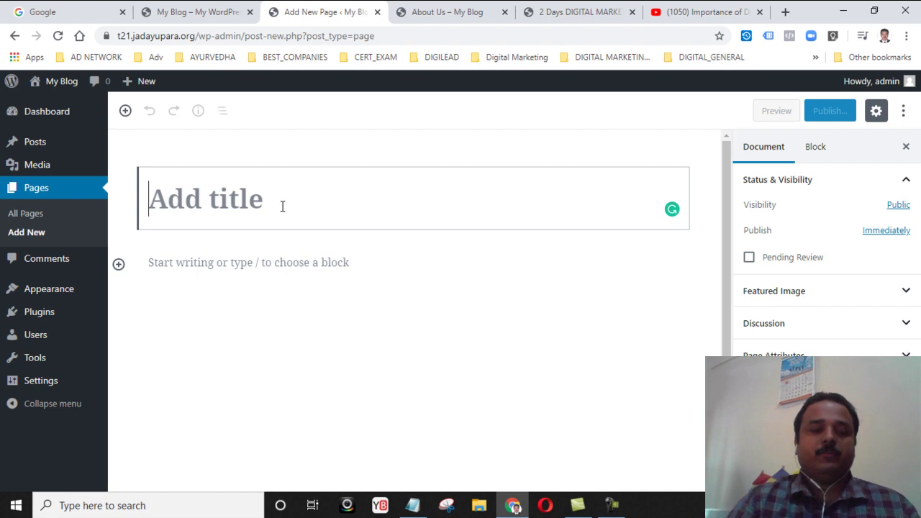
text(p)
key(BackSpace)
key(BackSpace)
text(P)
key(BackSpace)
text(Products)
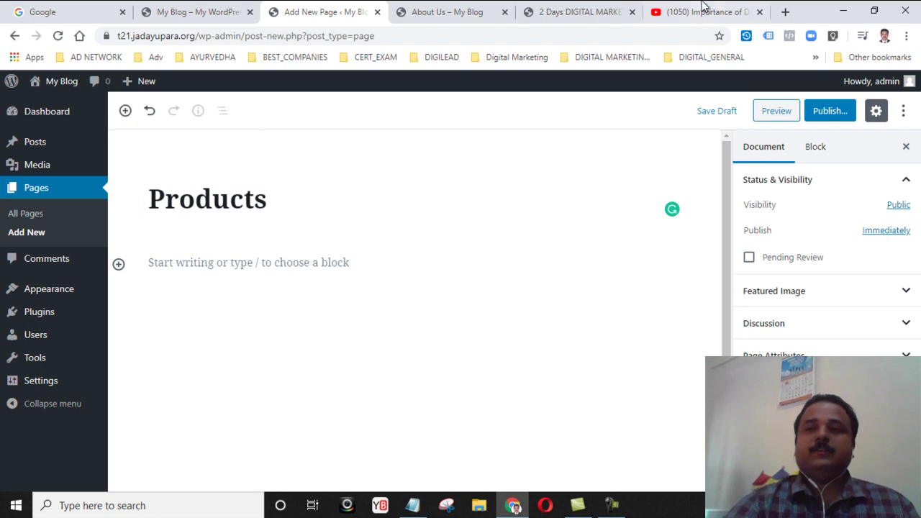
click(830, 112)
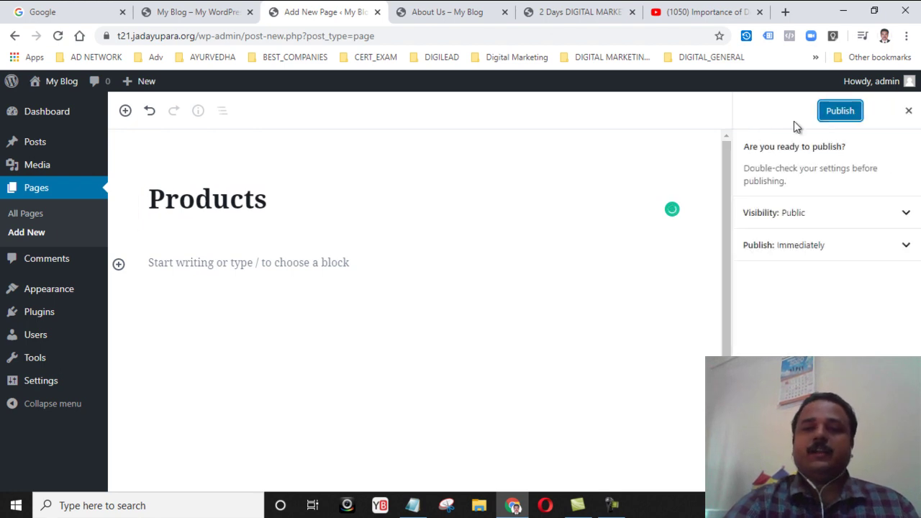
click(840, 112)
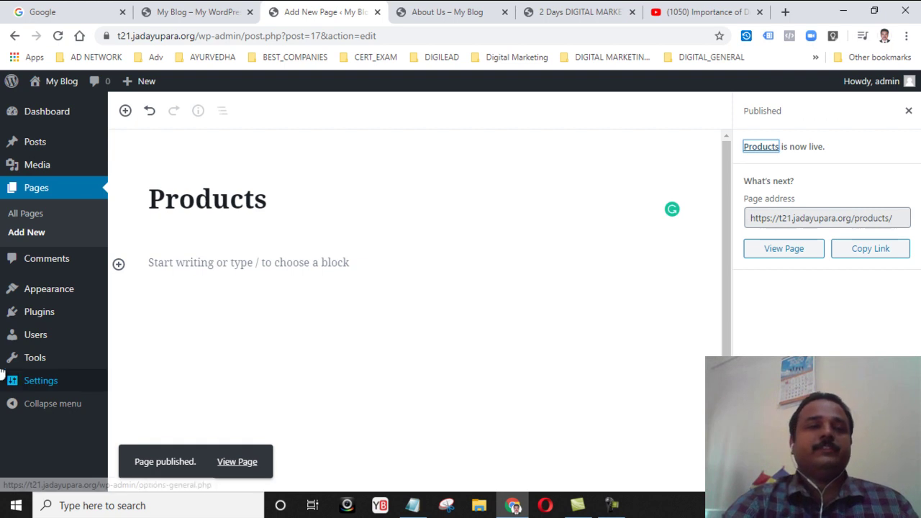
Step: Create and publish an empty page titled Services
click(24, 238)
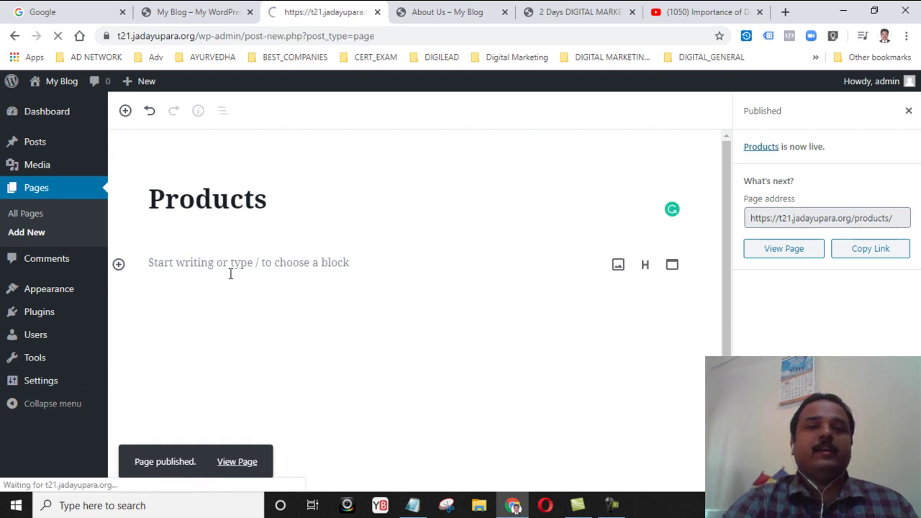
click(196, 212)
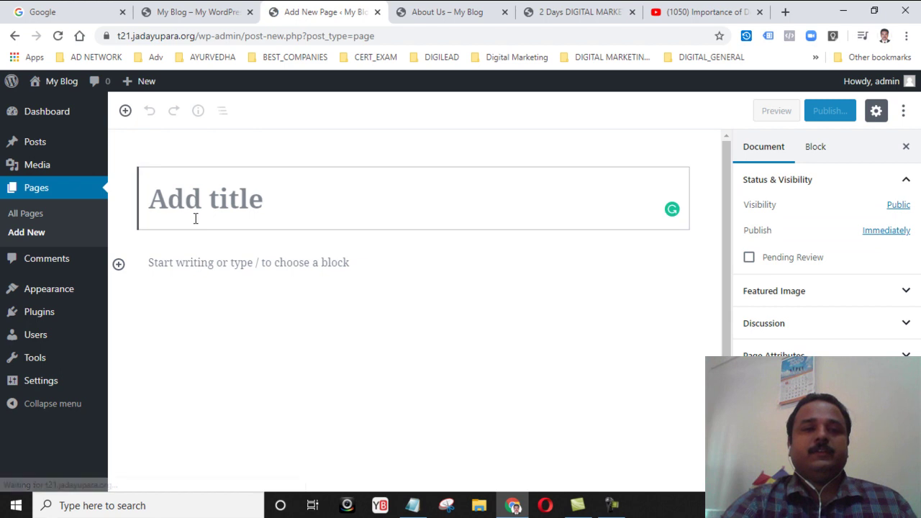
text(Services)
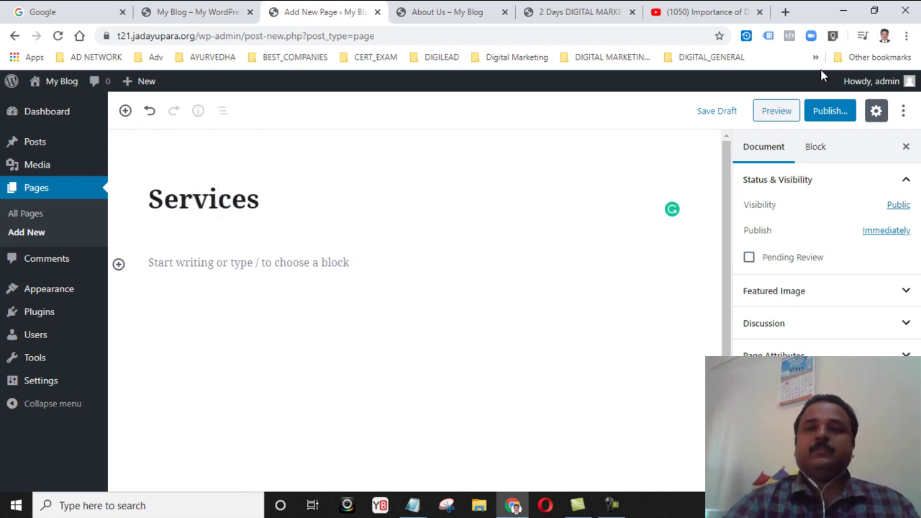
click(831, 112)
click(840, 112)
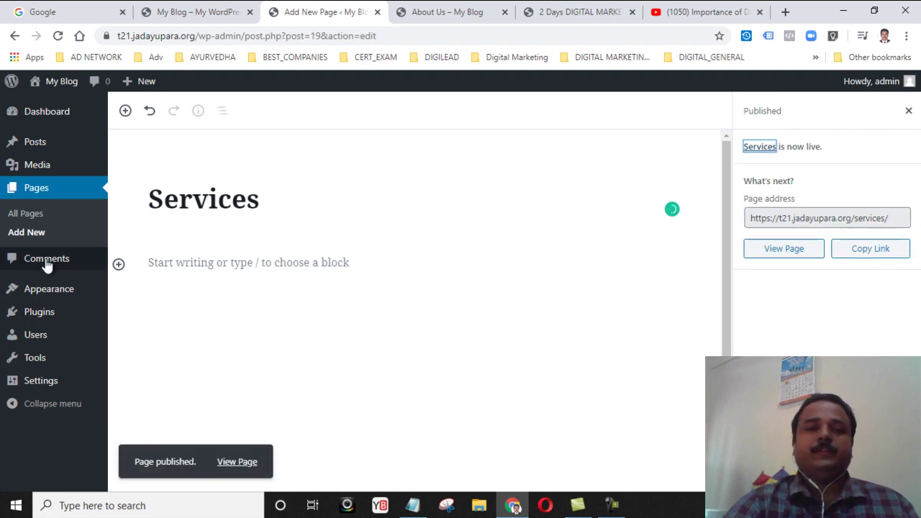
Step: Create and publish an empty Contact Us page, then start another blank page
click(20, 232)
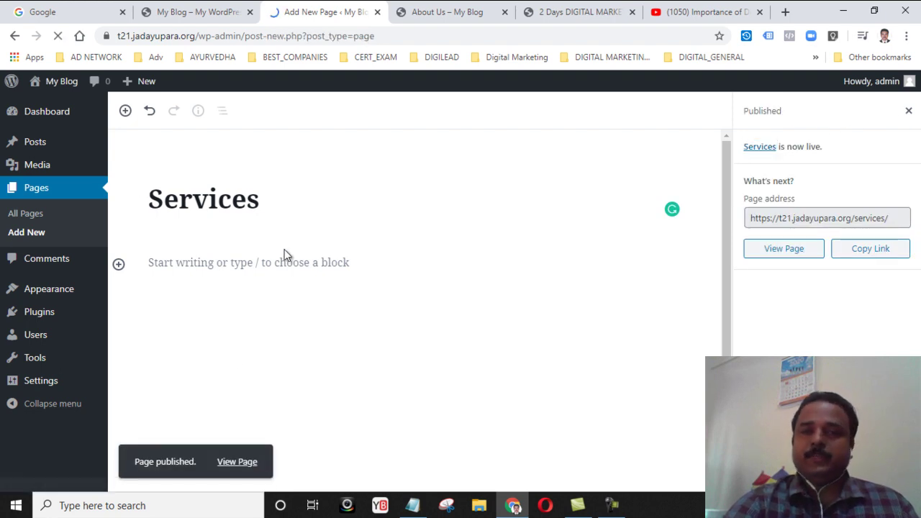
text(Contact Us)
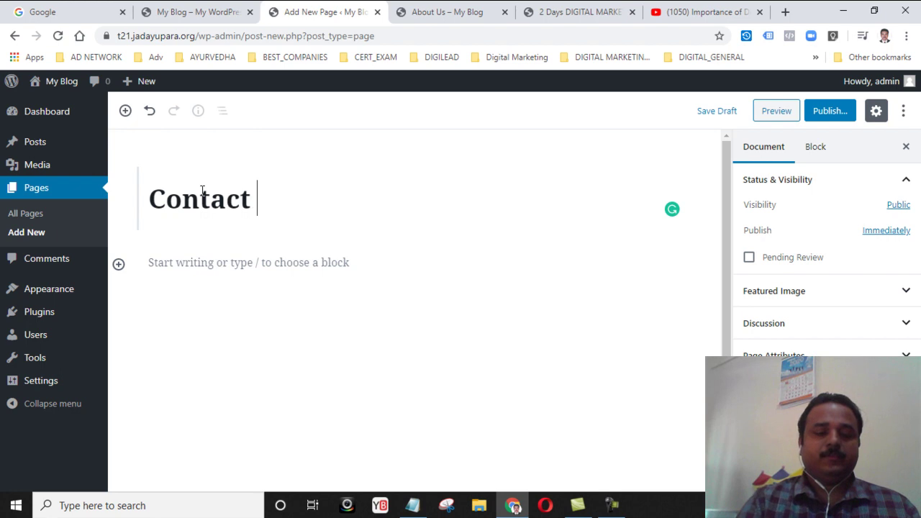
click(834, 110)
click(835, 111)
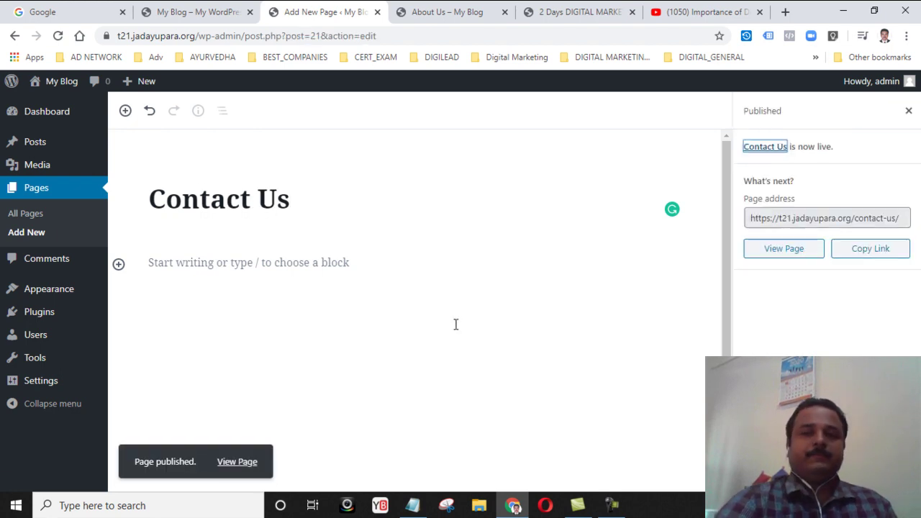
click(25, 213)
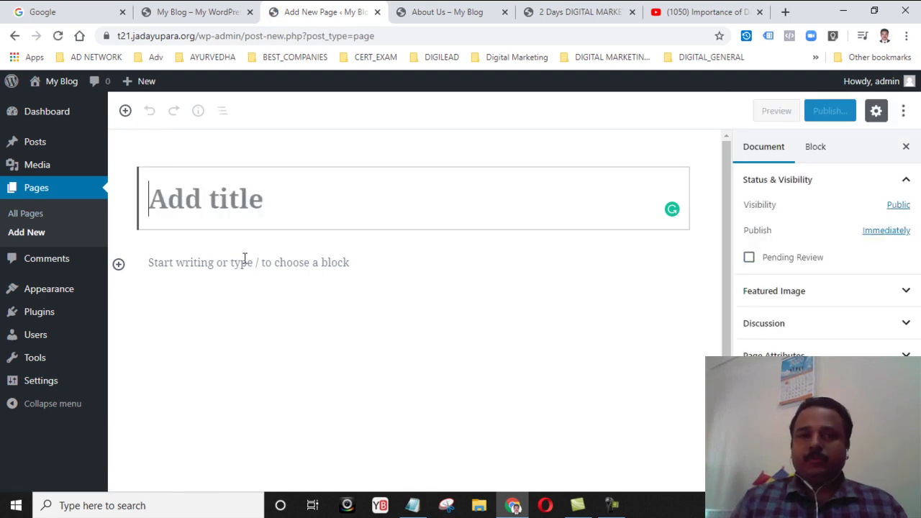
Step: Title the blank page Career and publish it
text(Career)
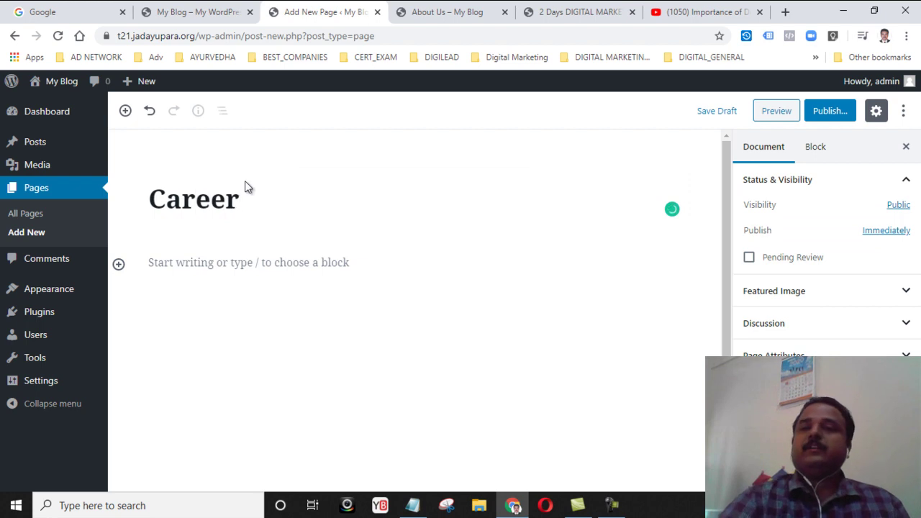
click(828, 111)
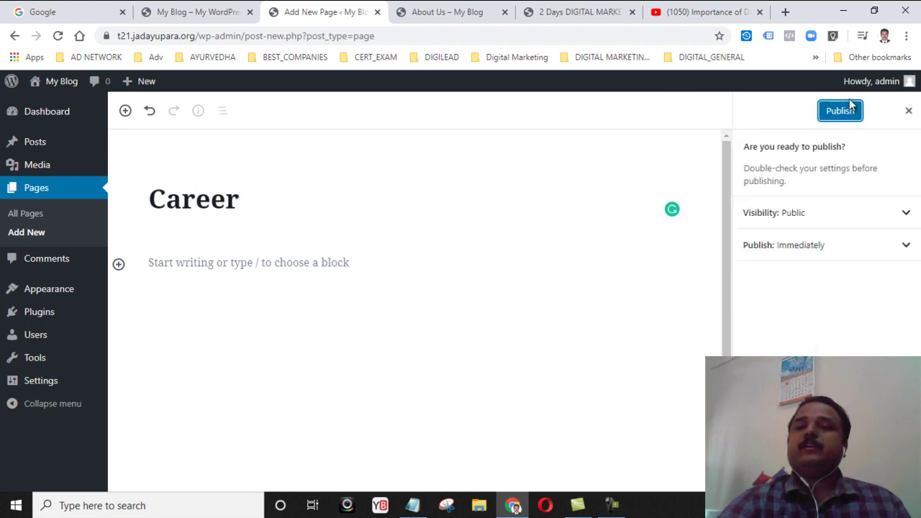
click(839, 108)
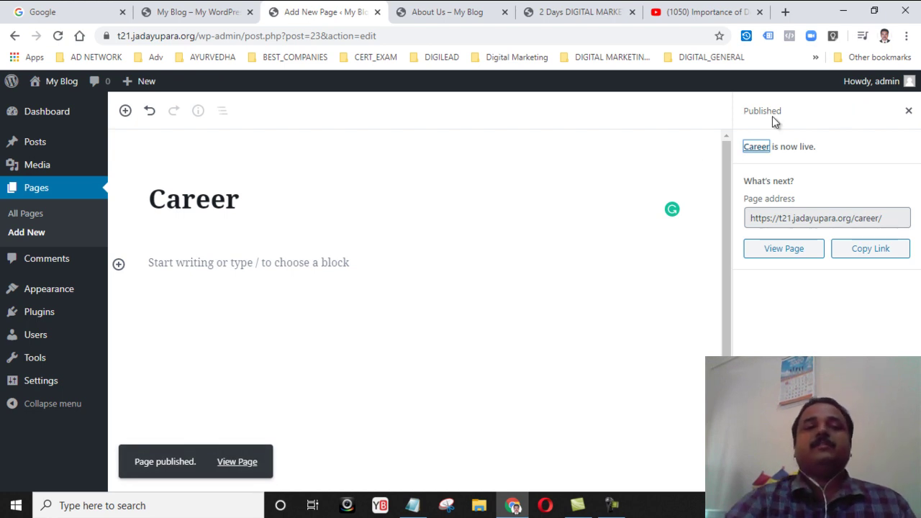
Step: Create a Gallery page, preview and publish it, then view it live
click(29, 234)
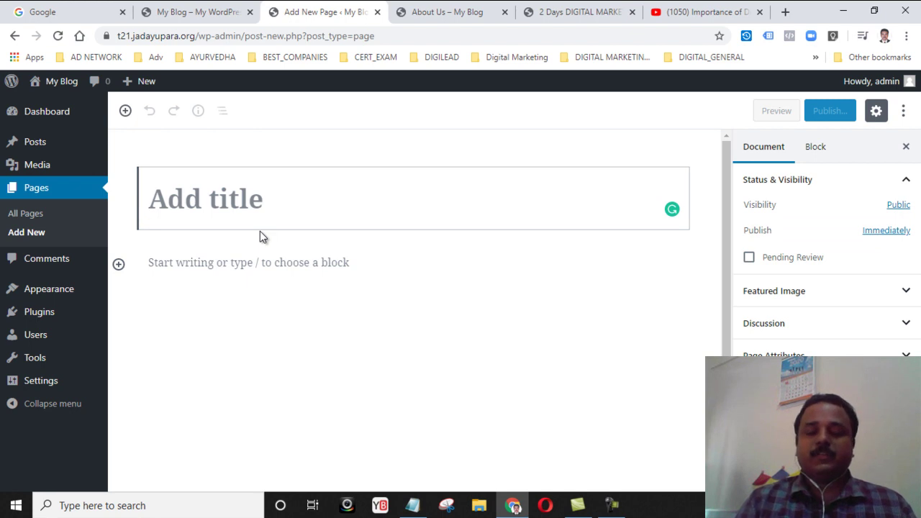
text(Gallery)
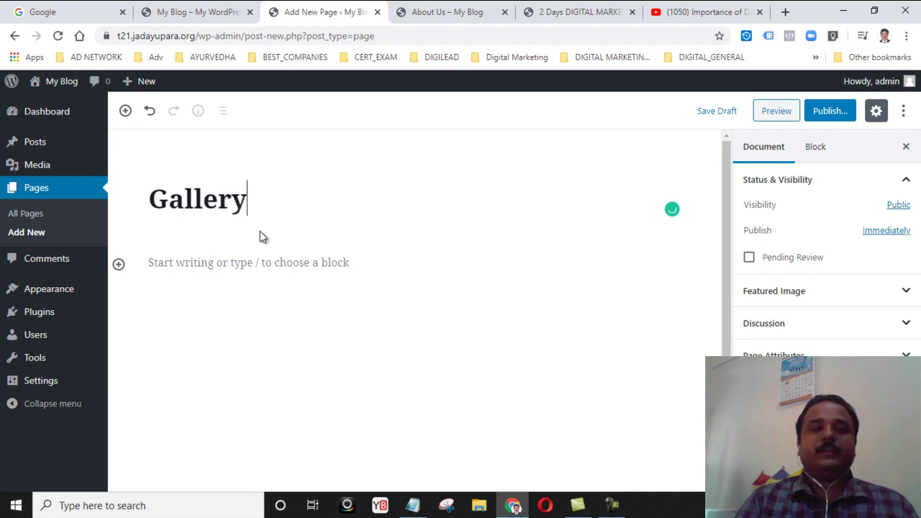
click(791, 114)
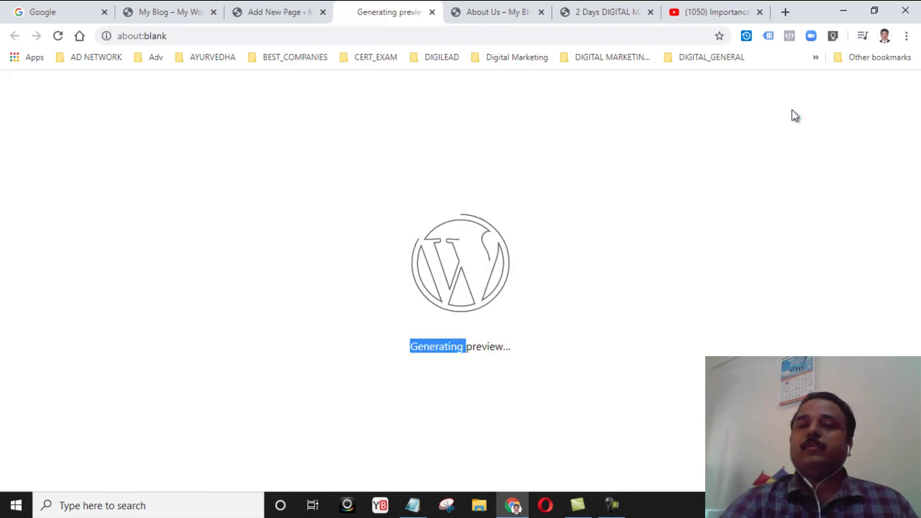
click(281, 12)
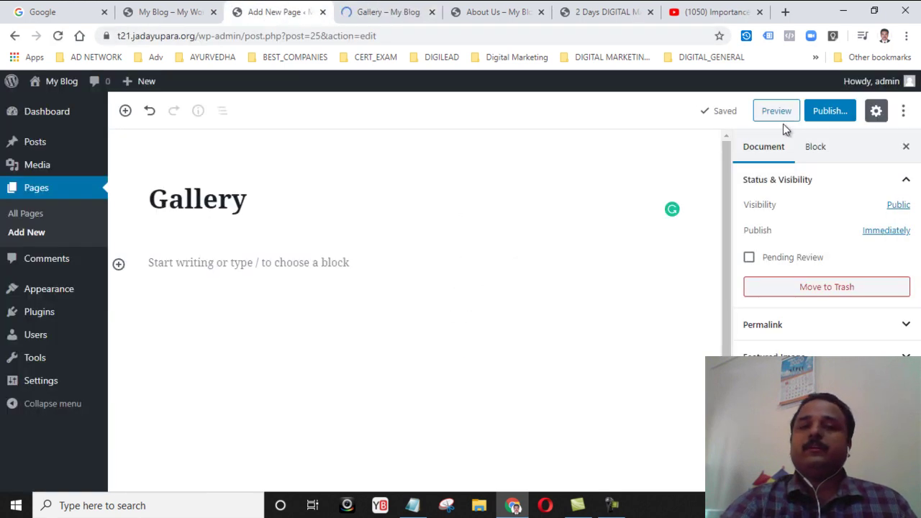
click(829, 113)
click(838, 112)
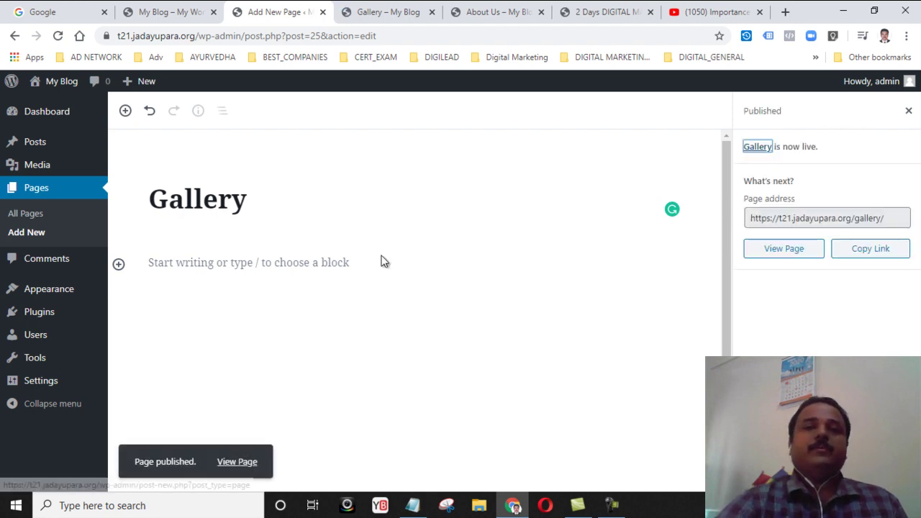
click(371, 12)
Step: Check the site's home page, then open the Pages list showing all 8 pages
click(116, 152)
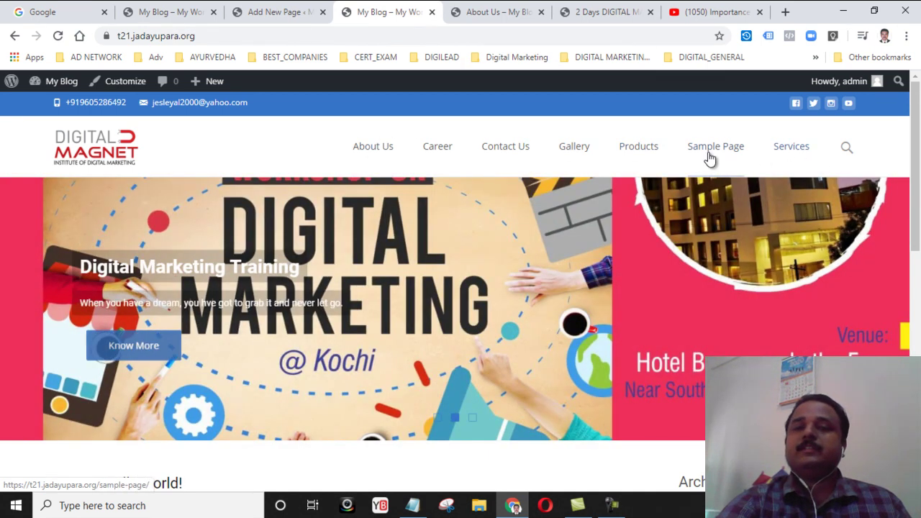
click(266, 12)
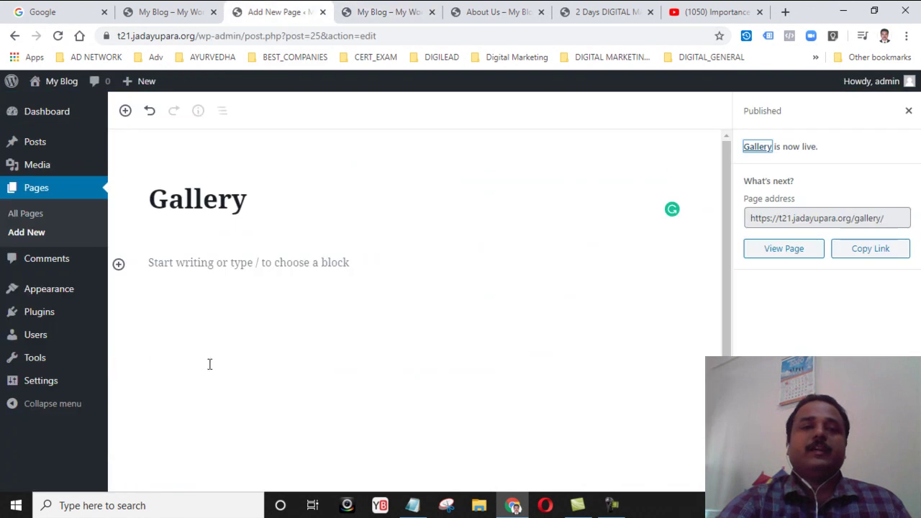
click(24, 220)
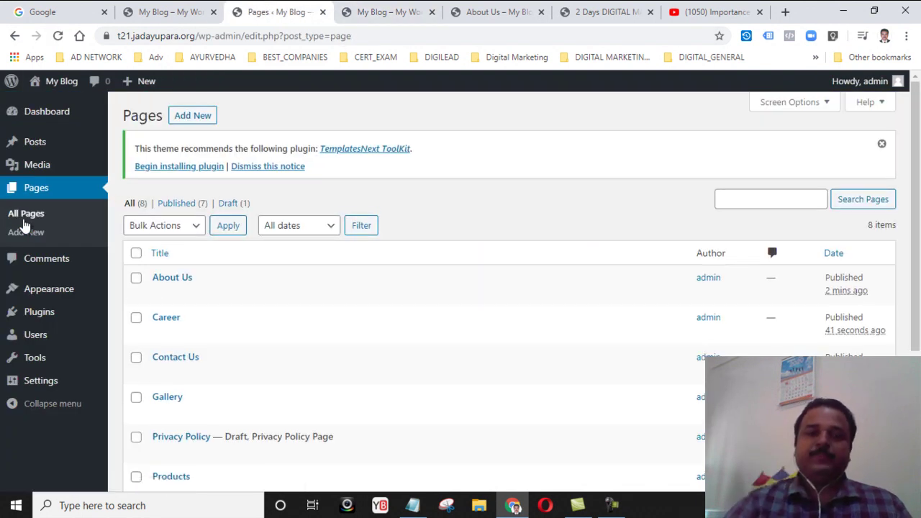
scroll(189, 393, down, 1)
scroll(261, 360, down, 2)
mouse_move(180, 317)
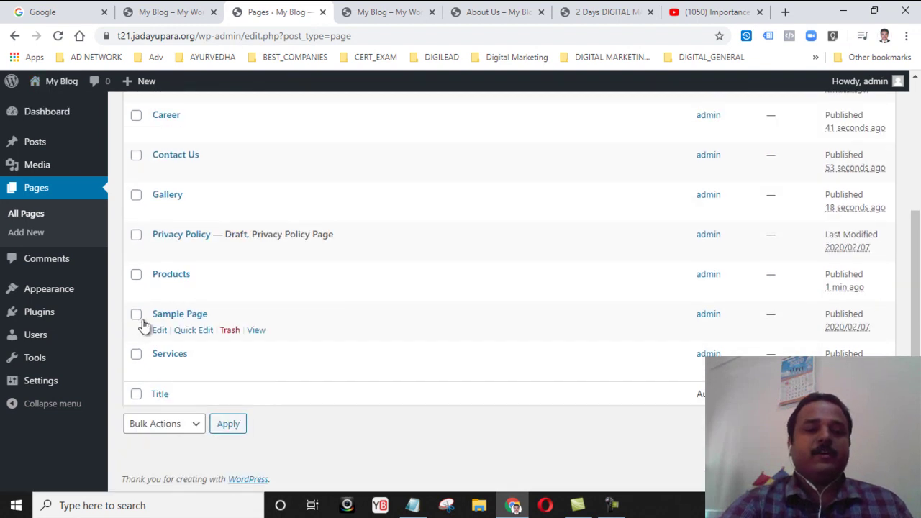
Step: Trash Sample Page and reload the live blog to confirm it left the menu
click(230, 330)
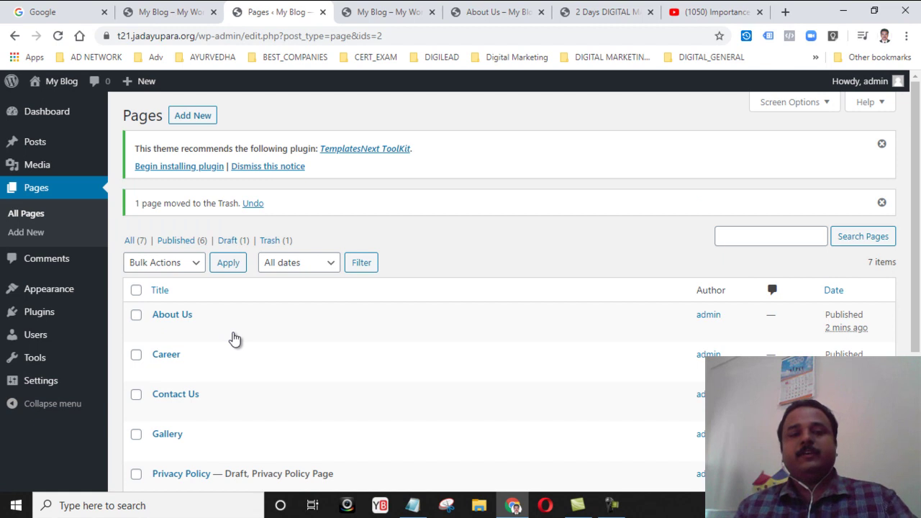
scroll(232, 335, down, 2)
scroll(273, 329, down, 1)
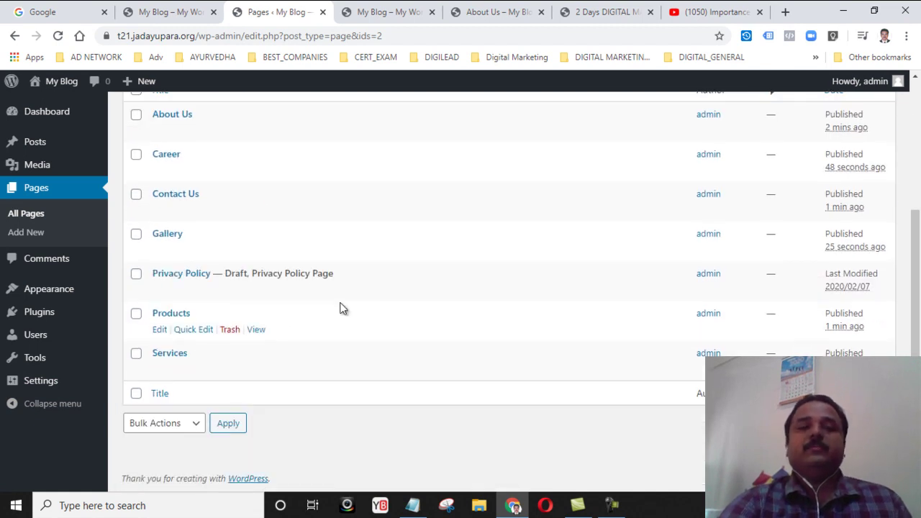
scroll(389, 354, up, 3)
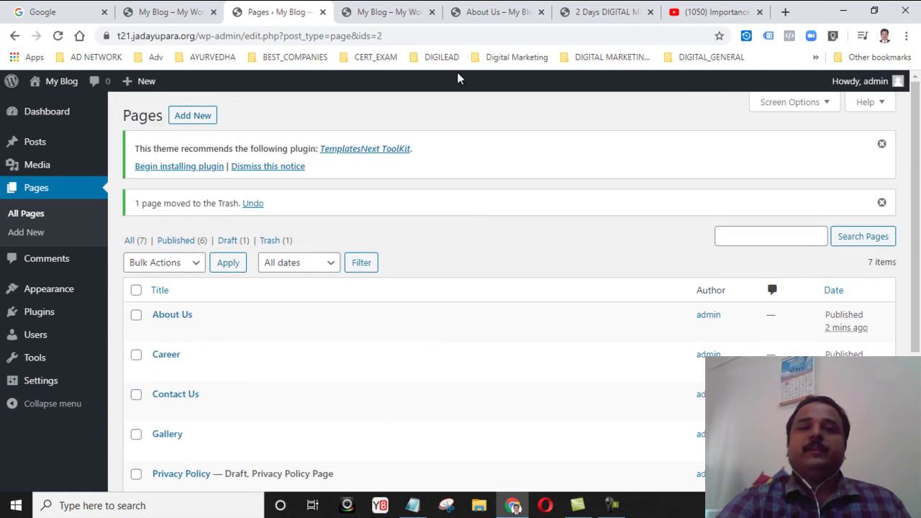
click(481, 9)
key(F5)
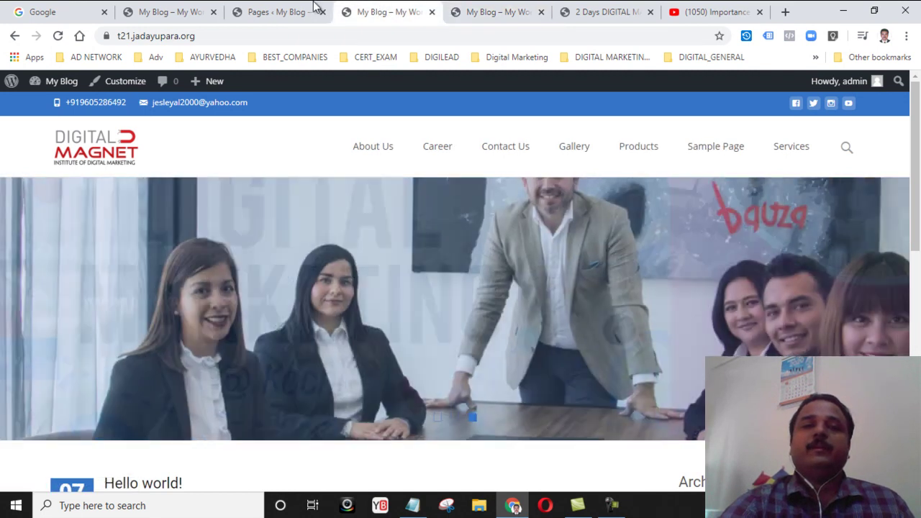
Step: From the Pages list, open the Customizer for the i-excel theme
click(312, 8)
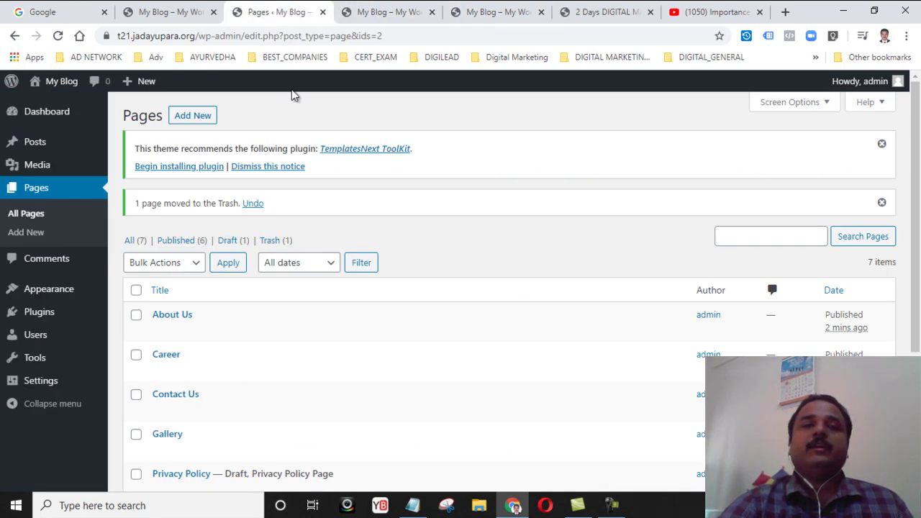
scroll(81, 311, down, 2)
scroll(80, 311, down, 1)
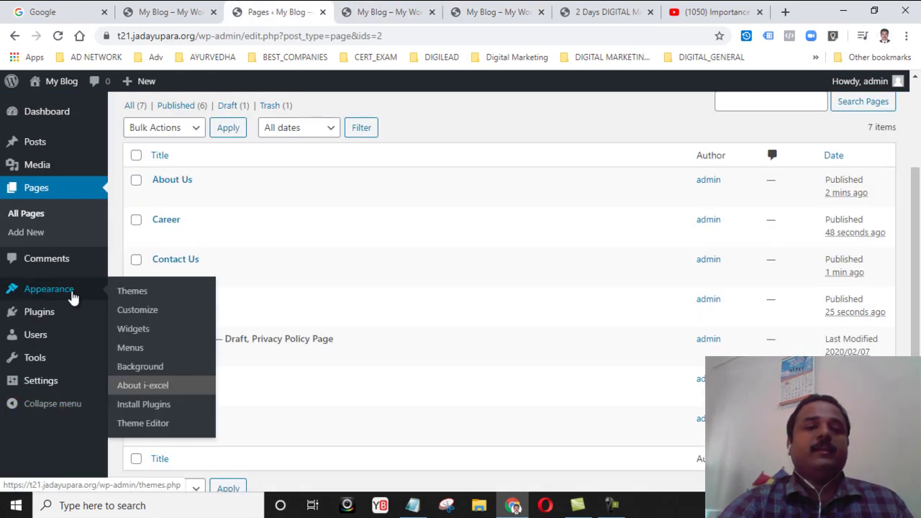
click(137, 310)
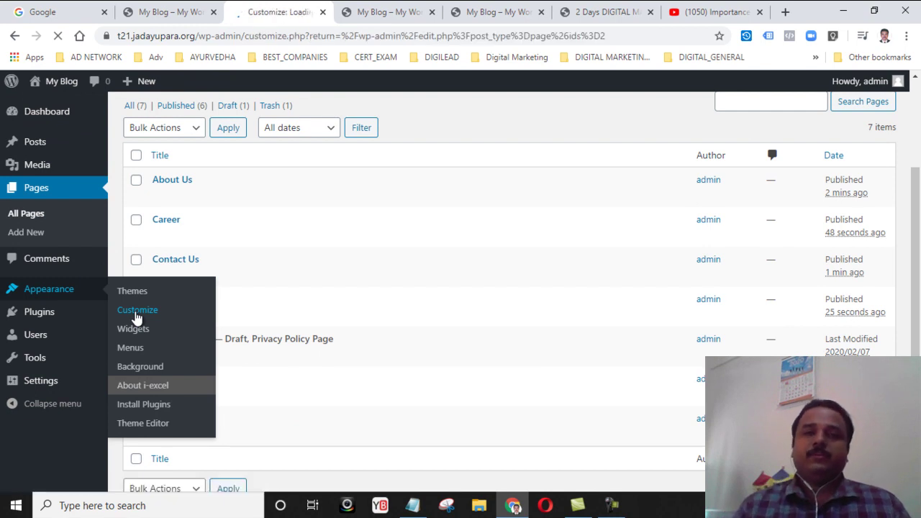
scroll(135, 320, down, 3)
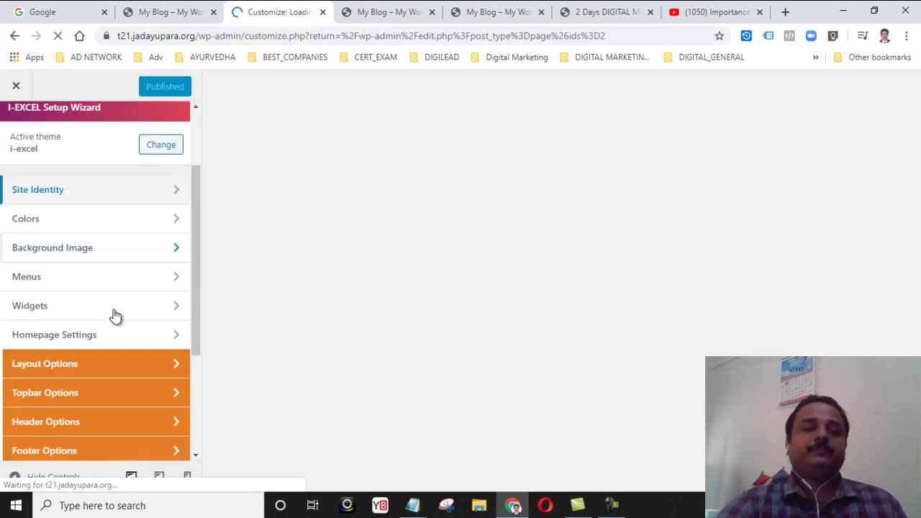
Step: Create a new menu named 'main menu' assigned to the Navigation Menu location
click(63, 242)
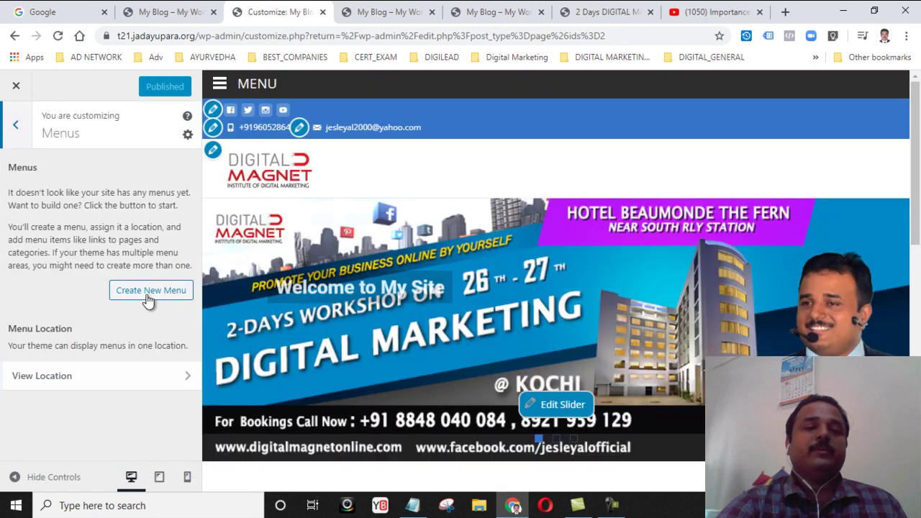
click(151, 290)
click(75, 196)
text(main menu)
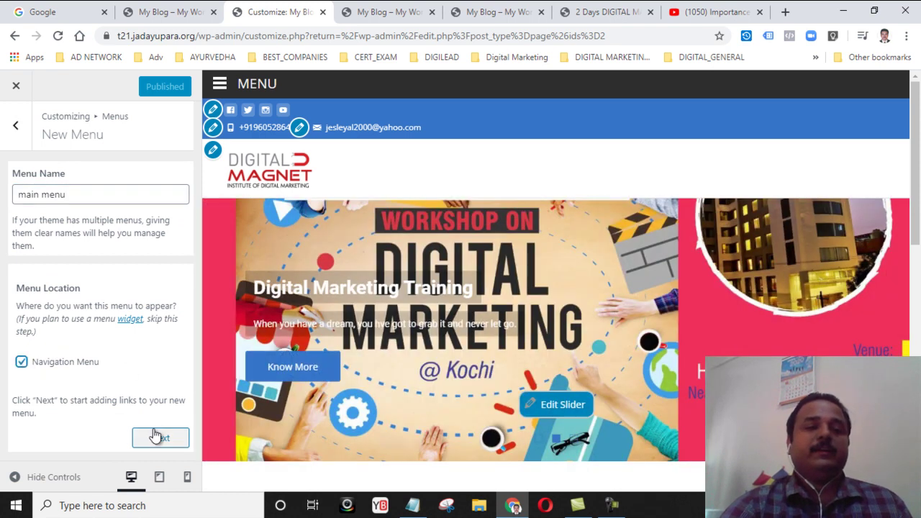
click(154, 435)
Step: Add Home, About Us, Products, Services, Career, Gallery and Contact Us to the menu
click(149, 291)
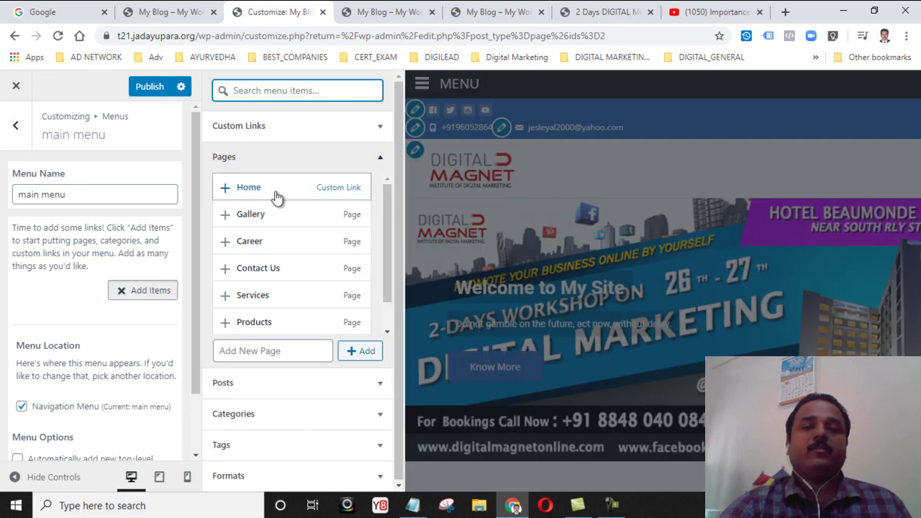
click(278, 196)
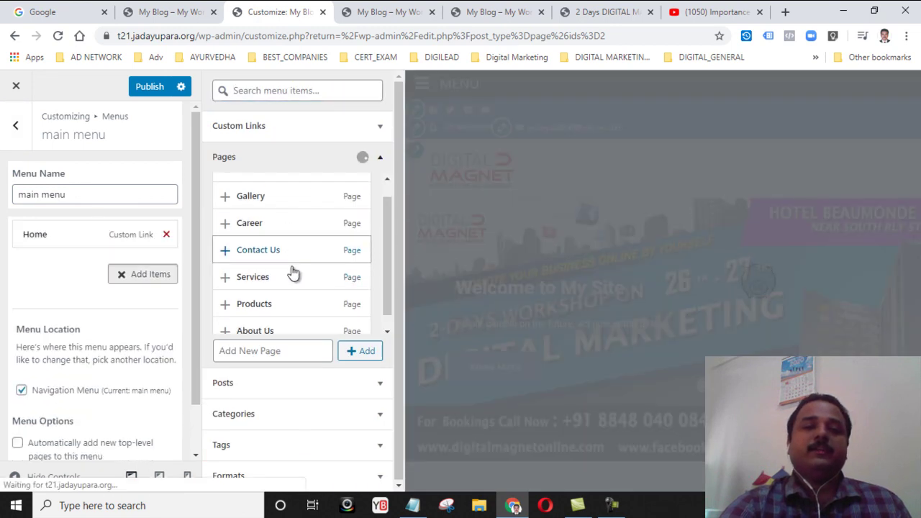
click(263, 315)
click(267, 290)
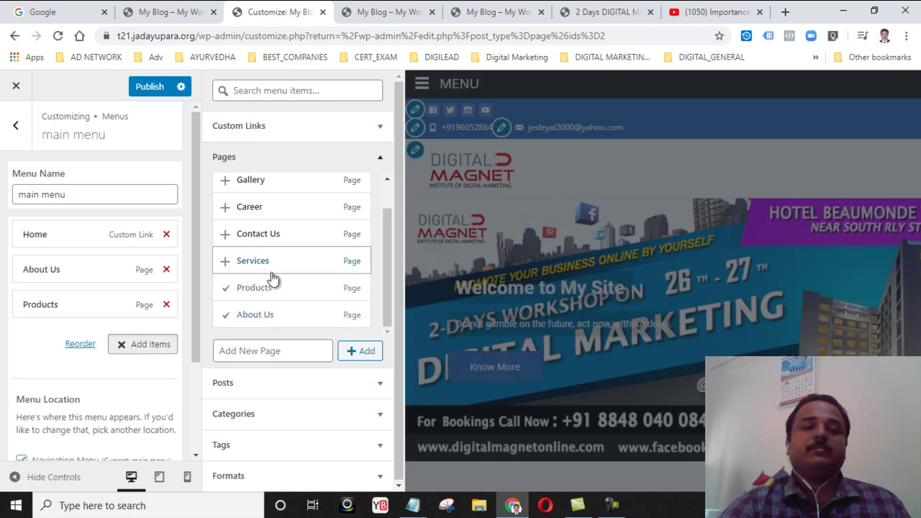
click(268, 259)
click(265, 208)
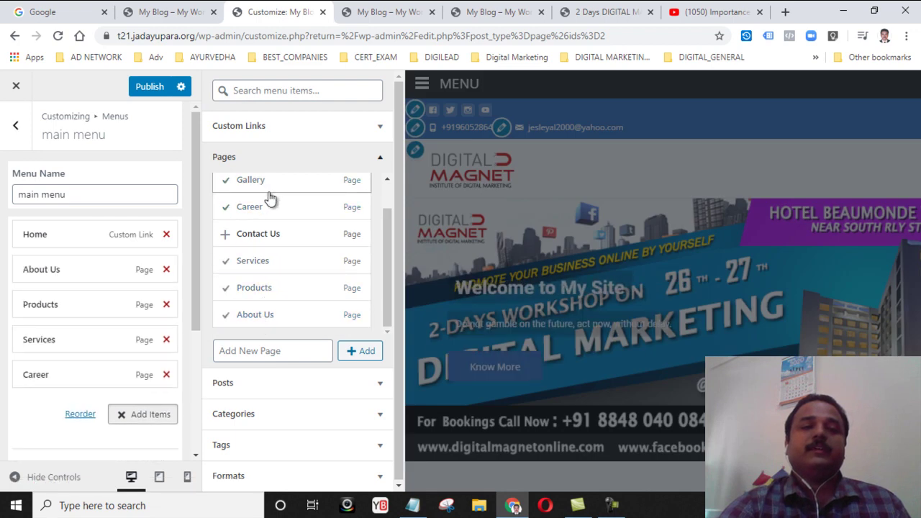
click(270, 236)
scroll(117, 302, down, 2)
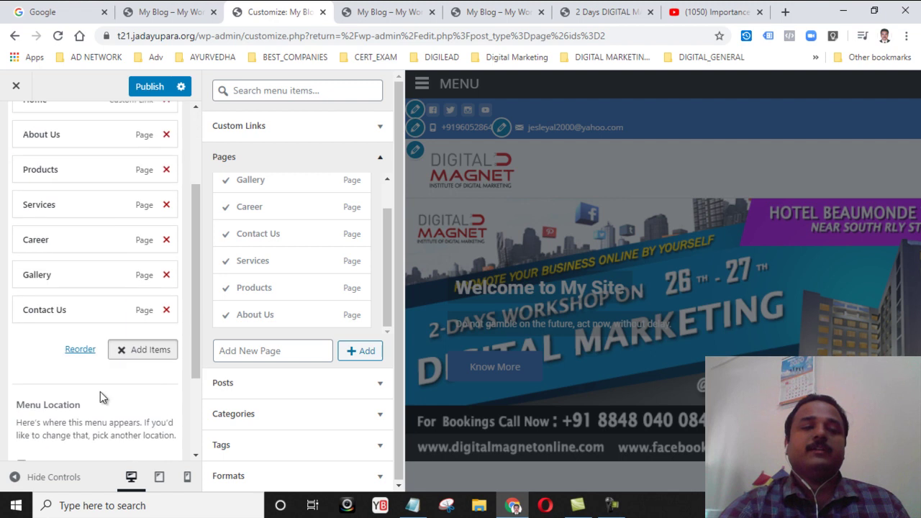
click(222, 157)
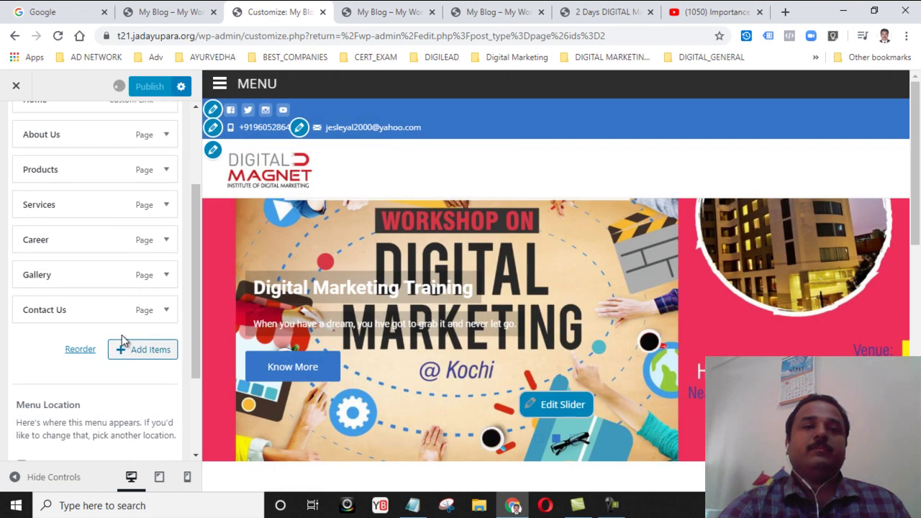
scroll(122, 334, up, 2)
Step: Reload the live blog to check the new navigation, then go back to the Customizer
click(388, 11)
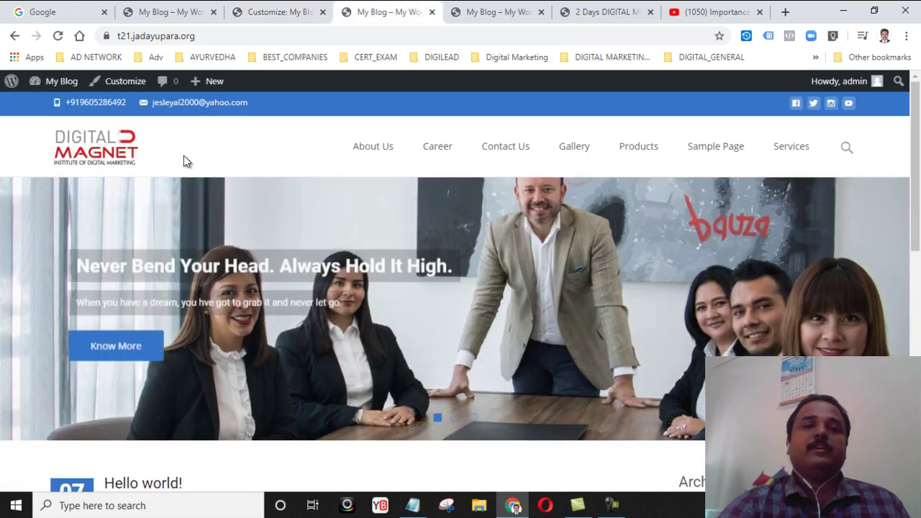
key(F5)
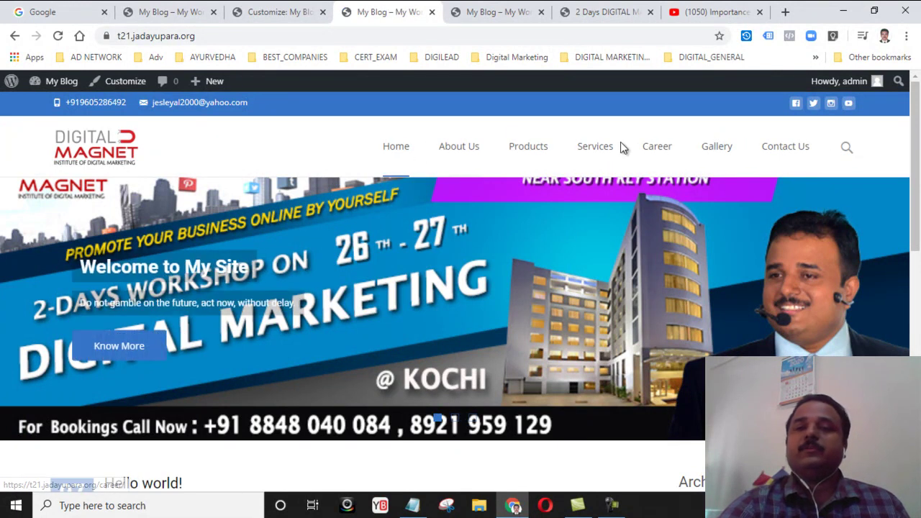
click(284, 8)
scroll(76, 292, down, 2)
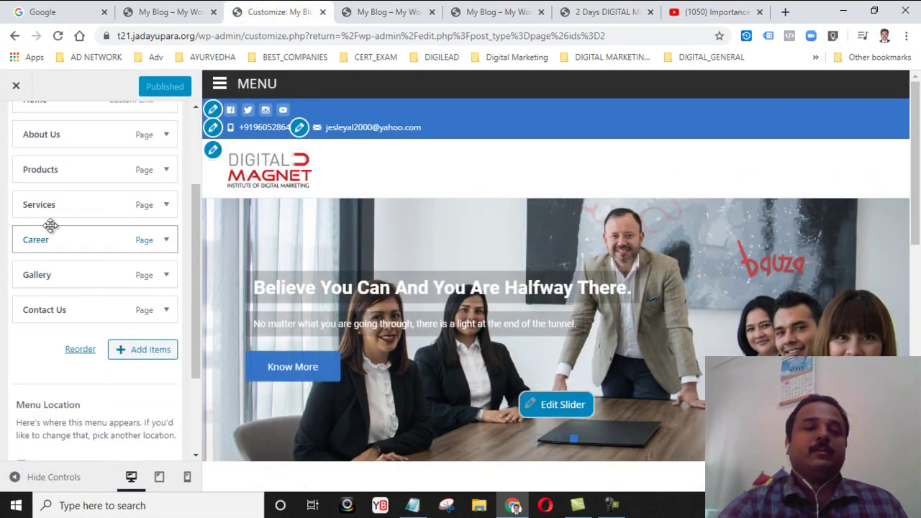
Step: Add new pages Mobile Apps, Web Development and Digital Marketing to the main menu
click(146, 358)
click(226, 351)
text(M)
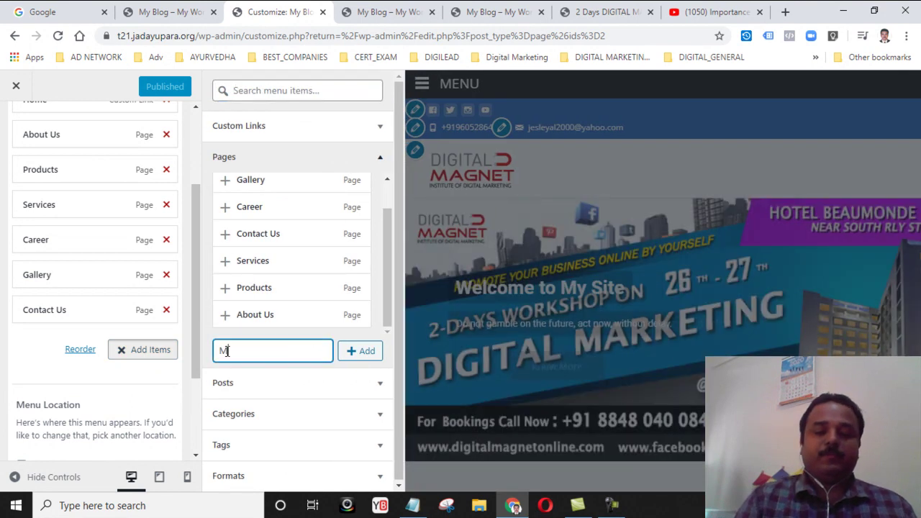
text(obile Apps)
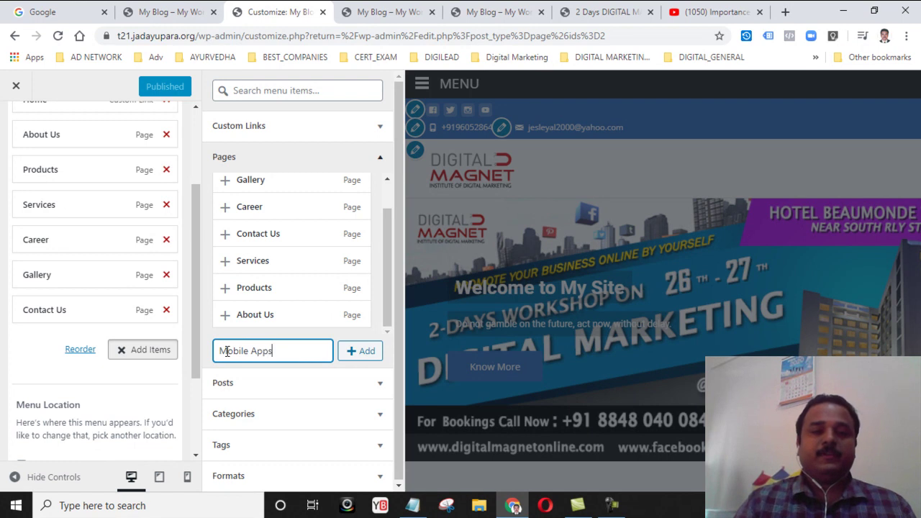
click(347, 351)
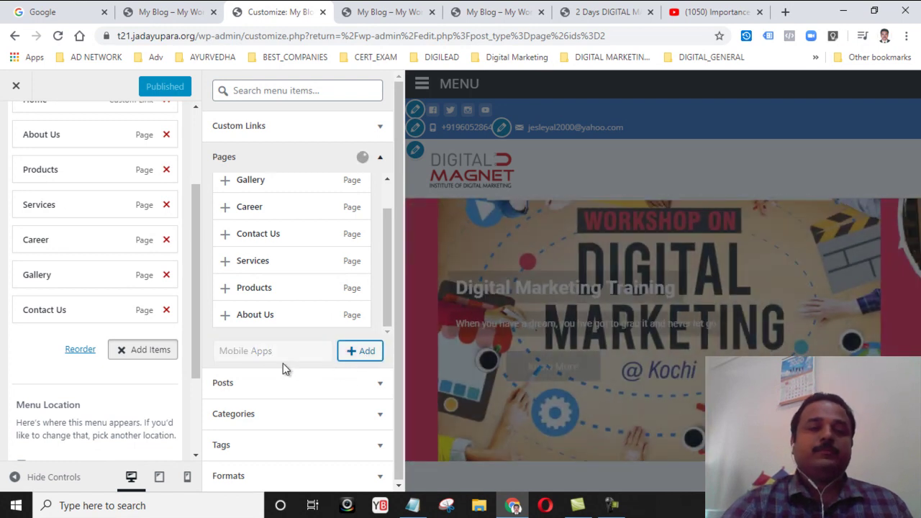
click(253, 352)
text(We)
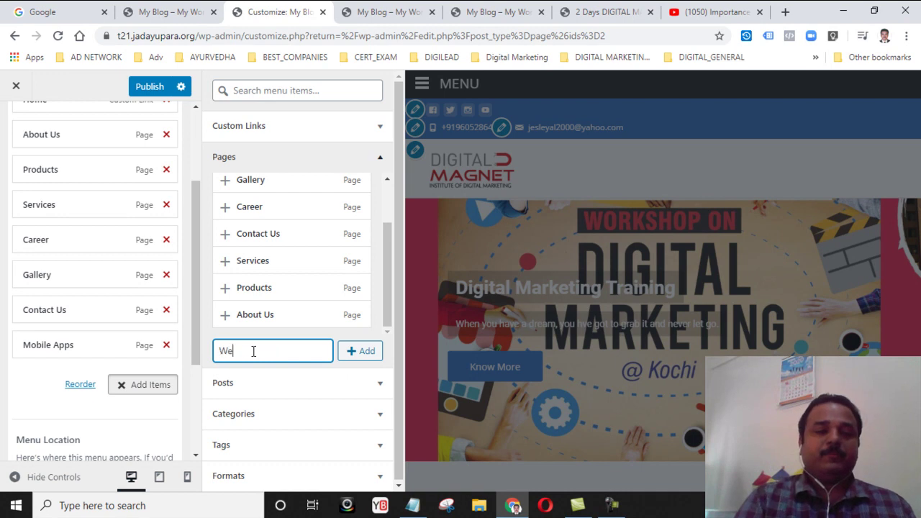
text(b De)
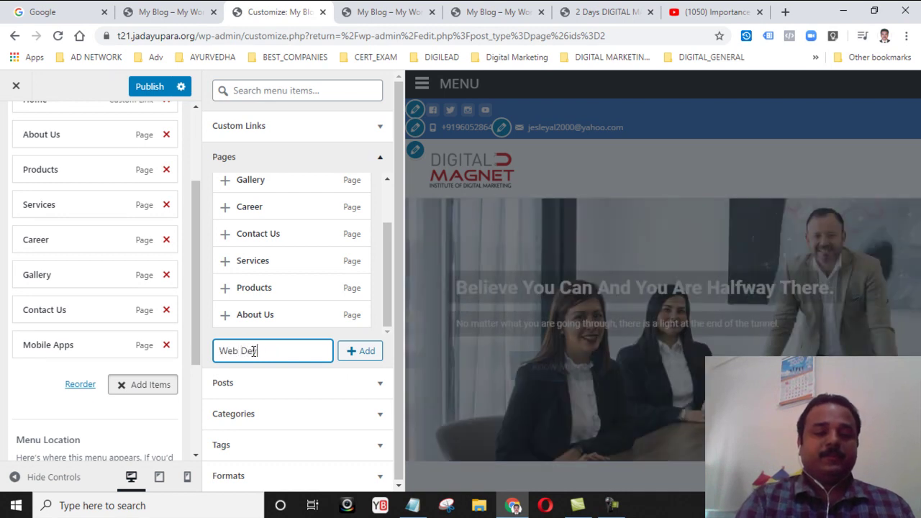
text(velopment)
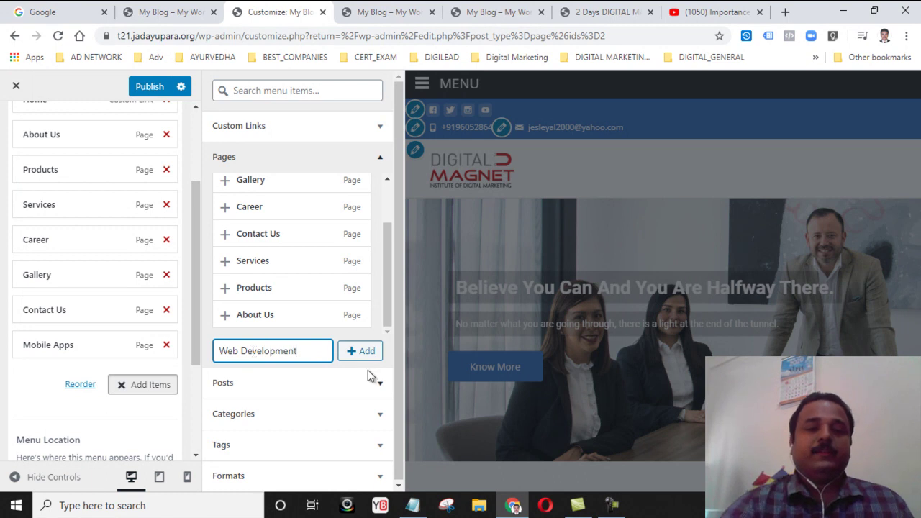
click(363, 351)
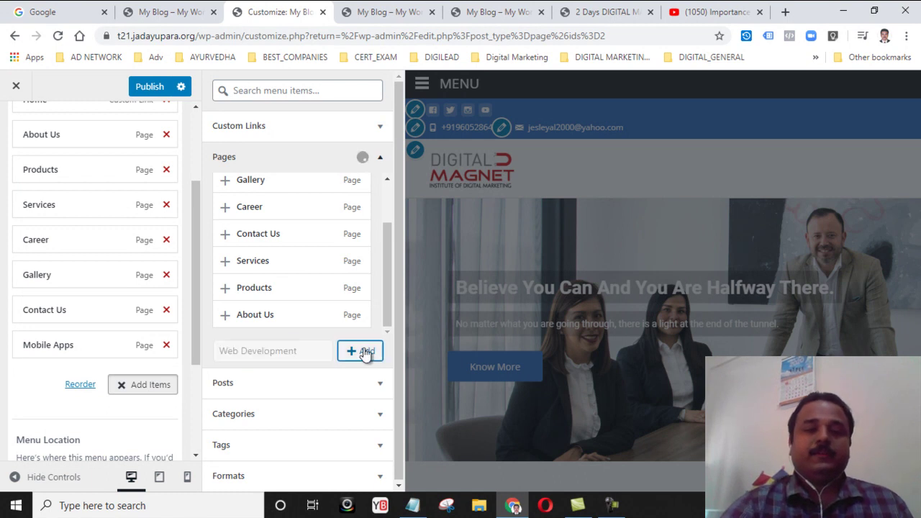
click(259, 353)
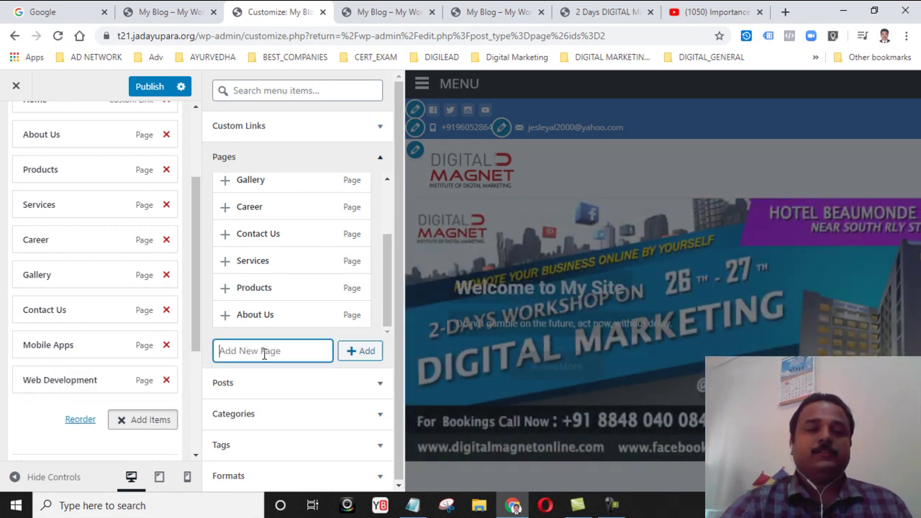
text(Digital)
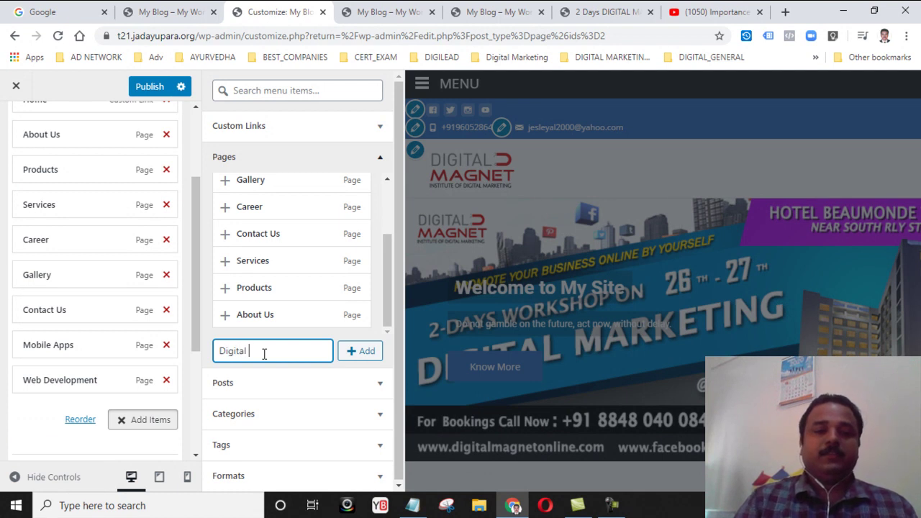
text(rket)
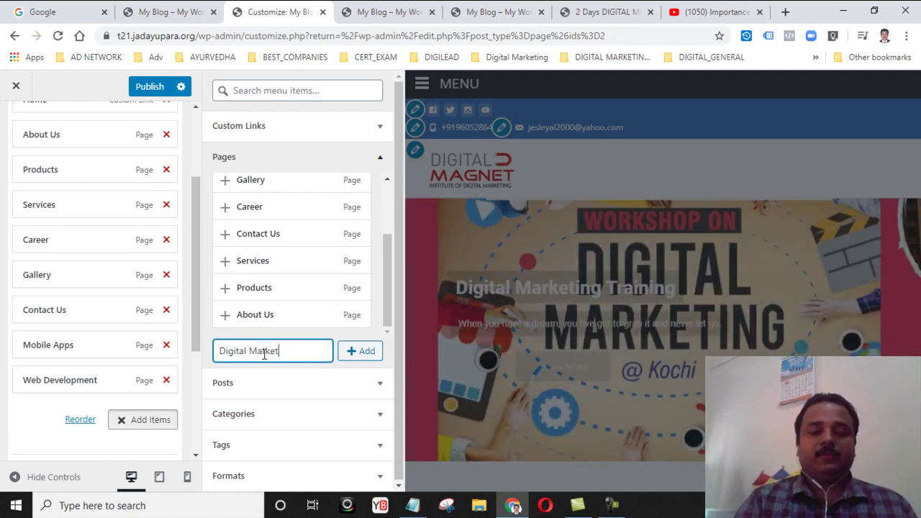
text(in)
click(360, 352)
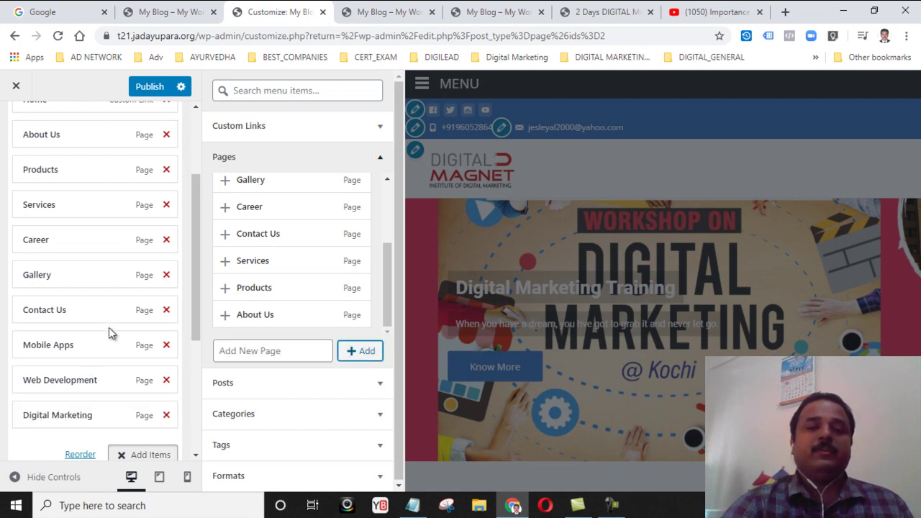
scroll(109, 328, down, 2)
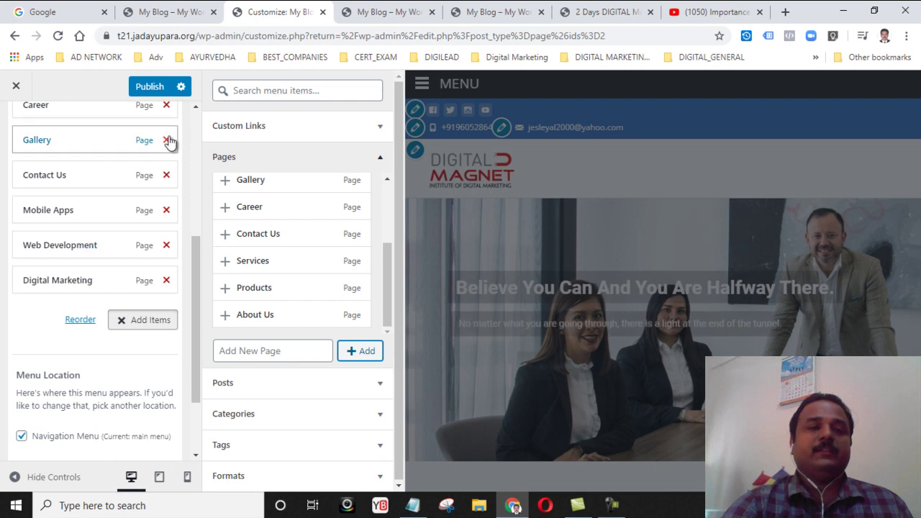
Step: Nest Mobile Apps, Web Development and Digital Marketing under Services, publish, and reload the blog
scroll(85, 317, up, 1)
scroll(79, 338, up, 1)
drag(72, 350, 85, 238)
drag(74, 326, 75, 204)
mouse_move(62, 348)
mouse_down()
mouse_move(70, 230)
mouse_move(71, 240)
mouse_up()
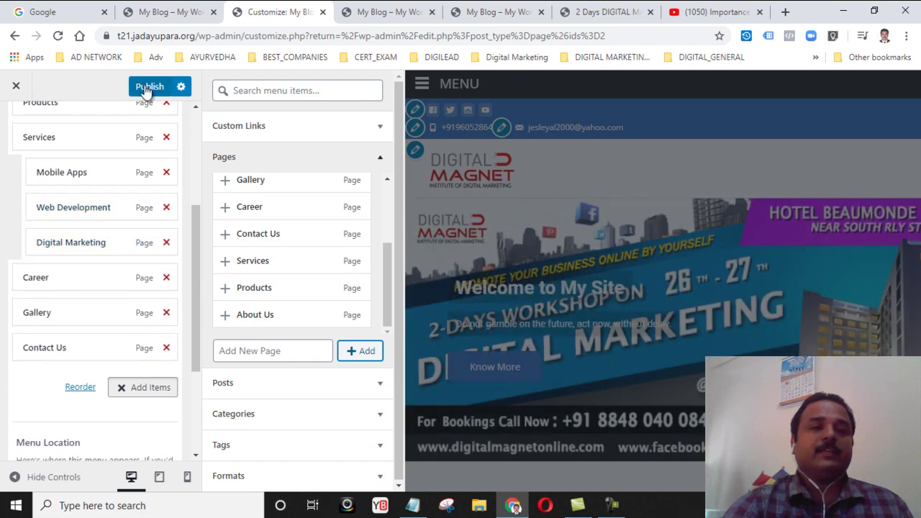
click(148, 87)
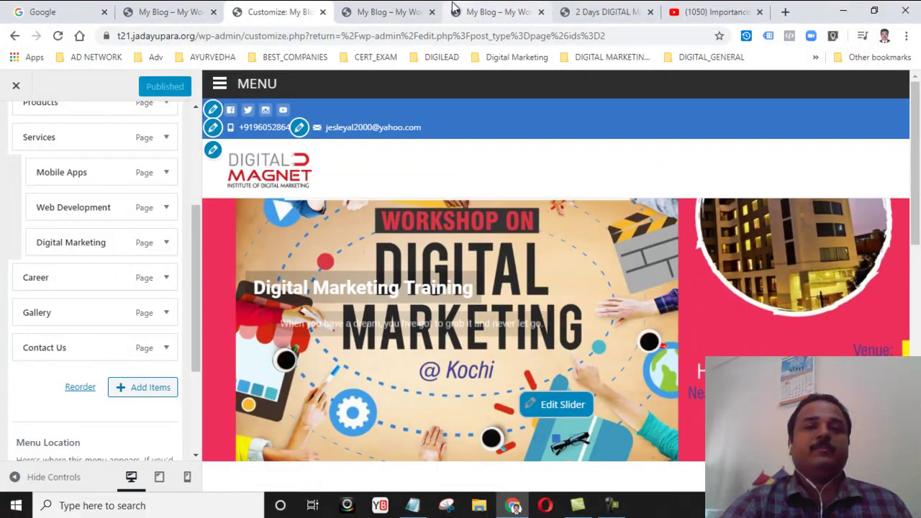
click(388, 13)
key(F5)
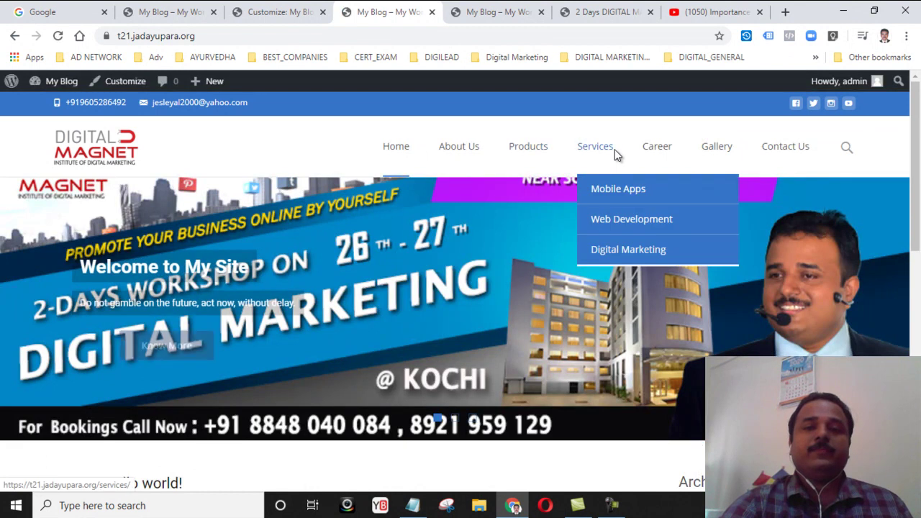
scroll(555, 424, down, 1)
scroll(555, 423, down, 3)
scroll(616, 403, up, 4)
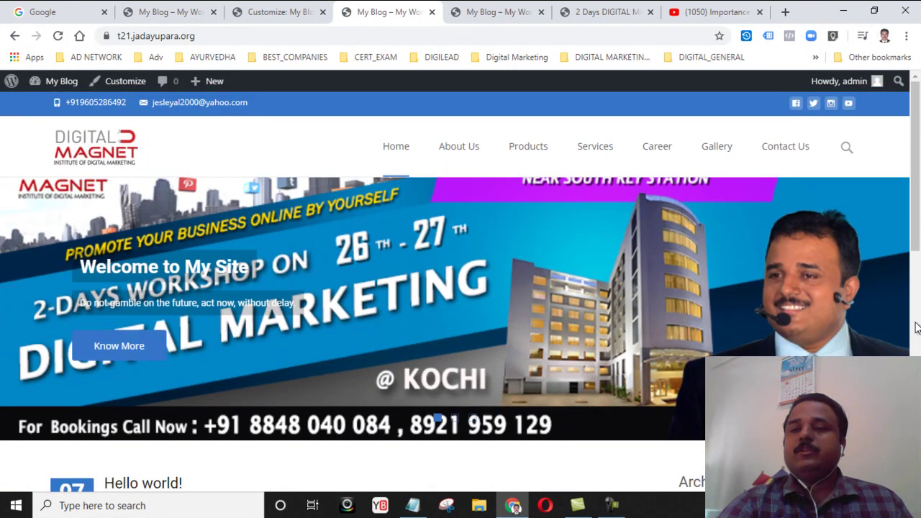
click(901, 308)
scroll(744, 286, down, 3)
scroll(703, 323, up, 3)
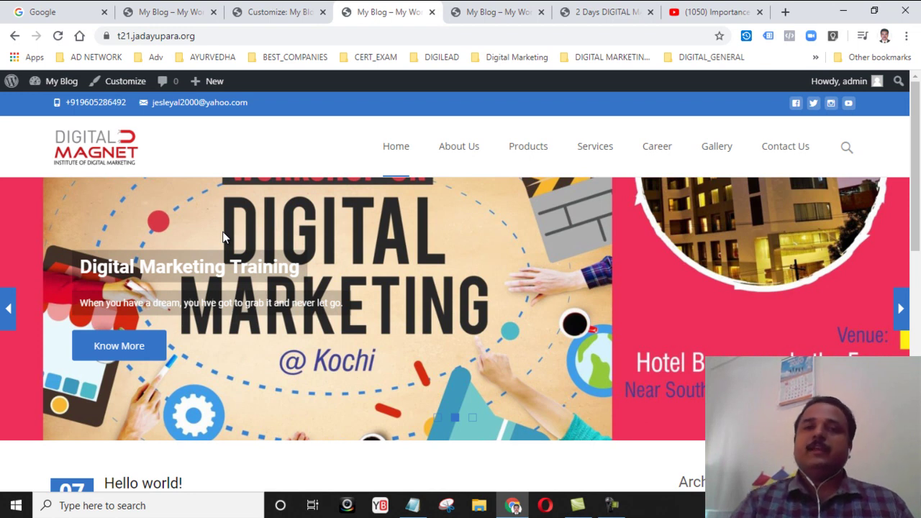
Step: Open a new tab and go to facebook.com
click(785, 12)
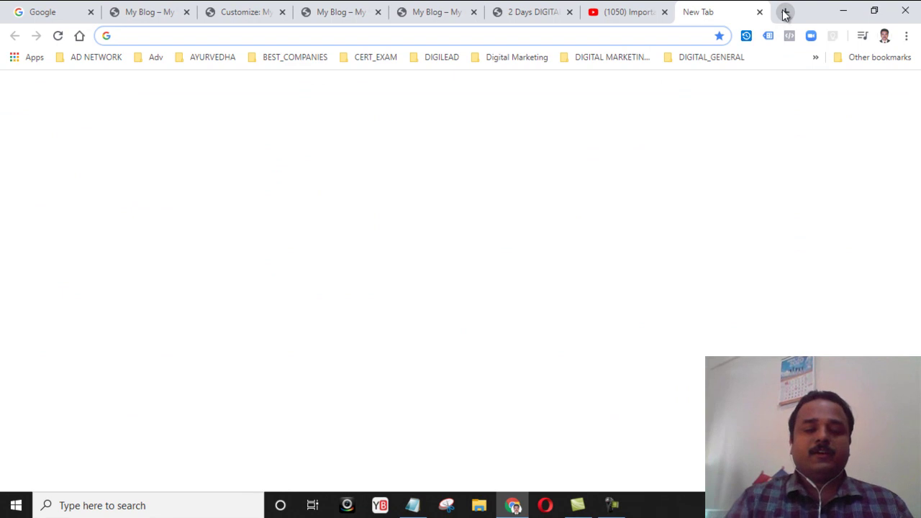
text(gf)
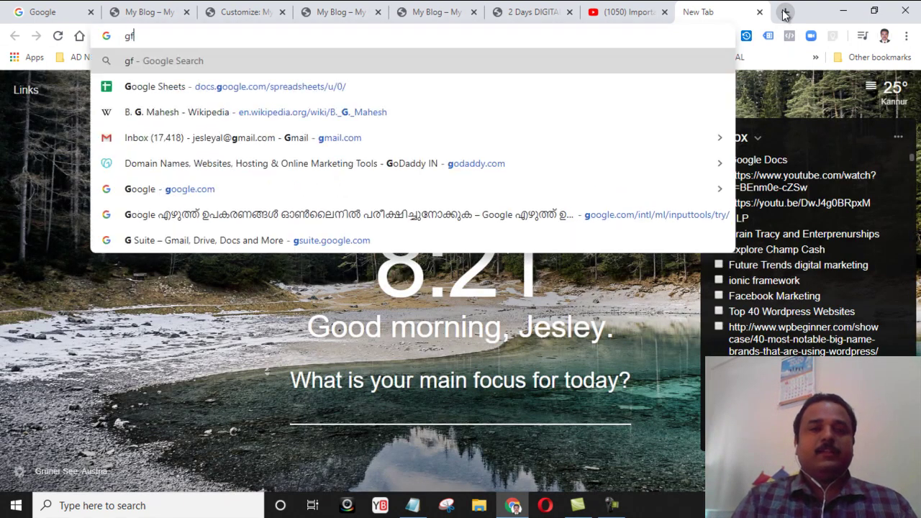
key(BackSpace)
text(fac)
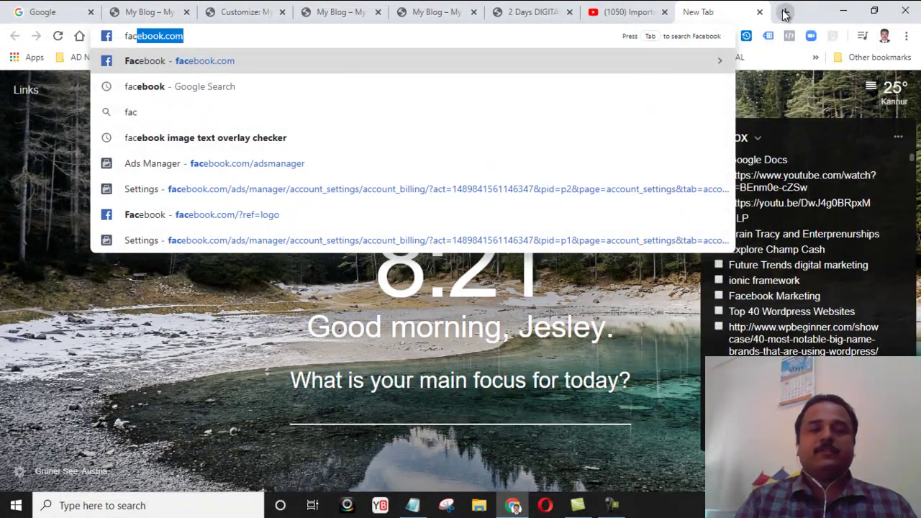
key(Return)
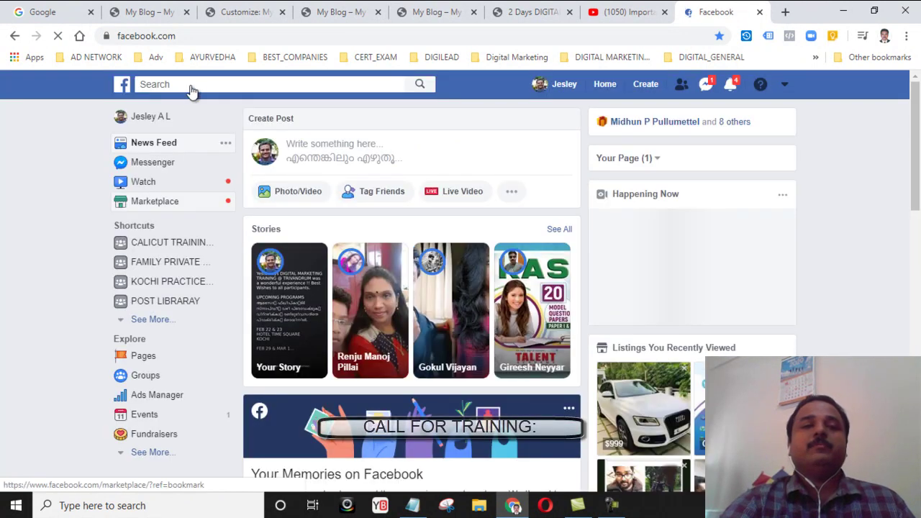
Step: Search Facebook for 'wordpress trivandrum' and open the WordPress Trivandrum group page
click(195, 82)
text(word)
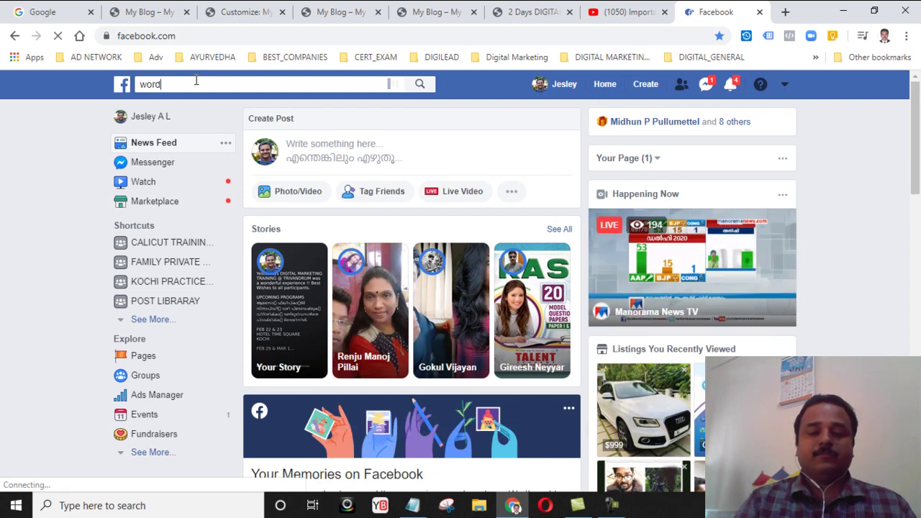
text(press t)
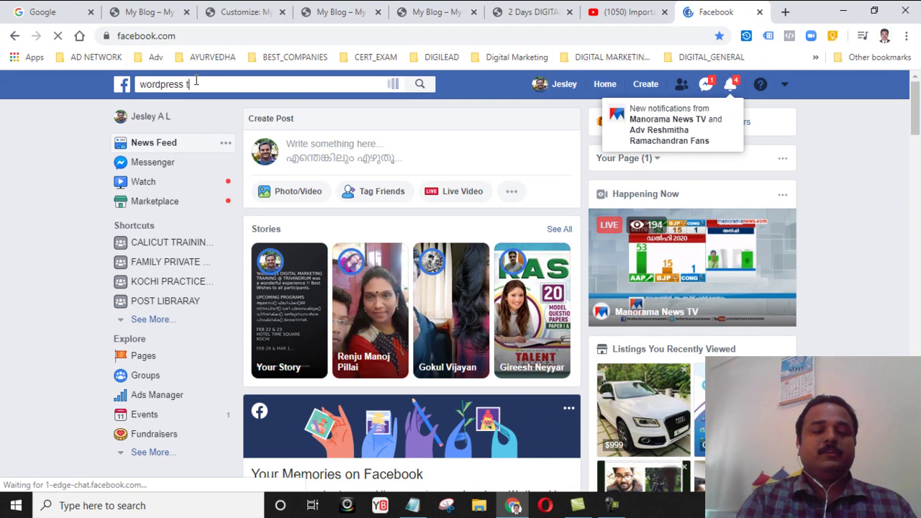
text(rivan)
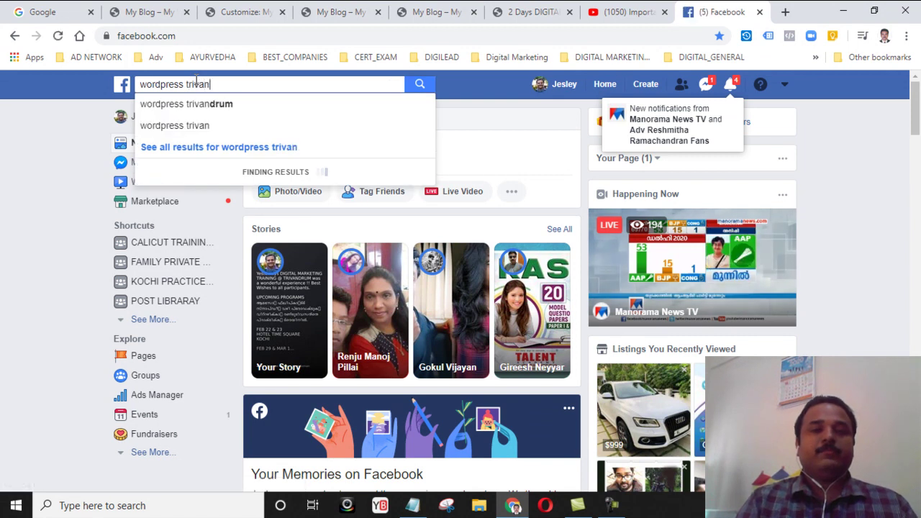
text(dr)
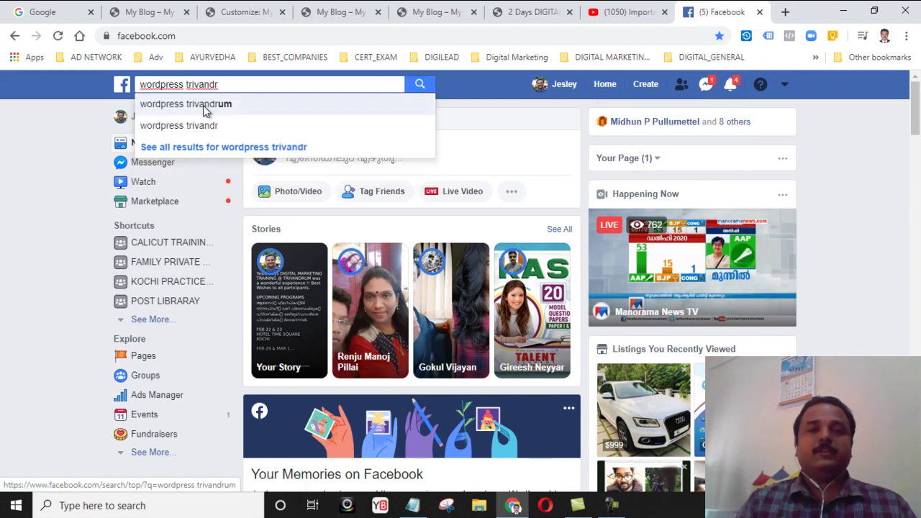
click(206, 106)
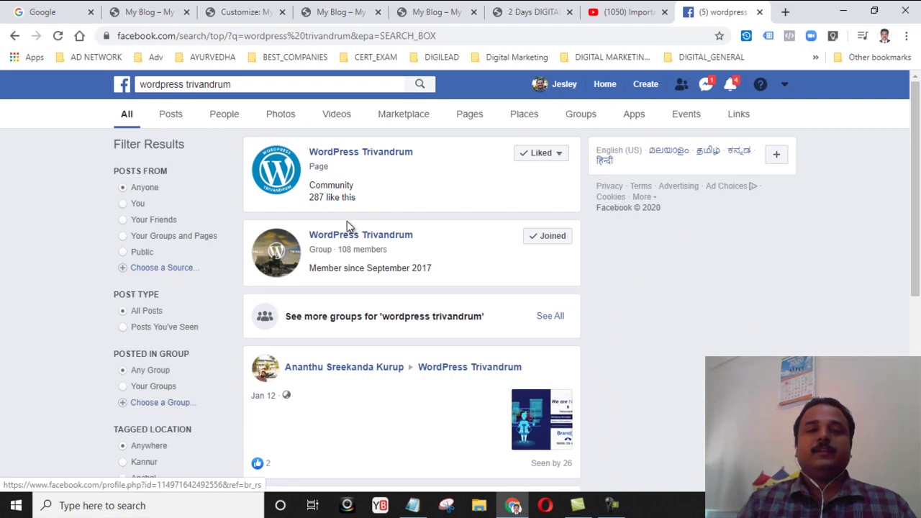
click(358, 240)
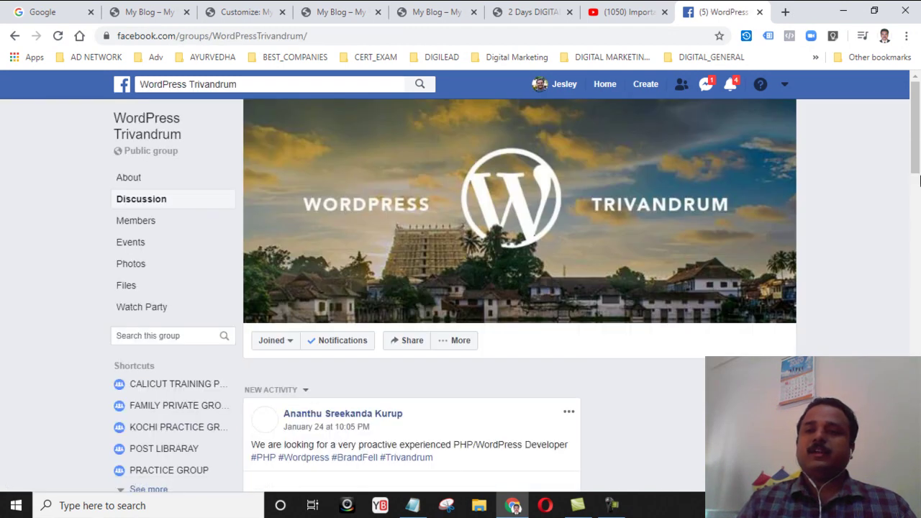
scroll(919, 189, down, 1)
drag(919, 189, 918, 138)
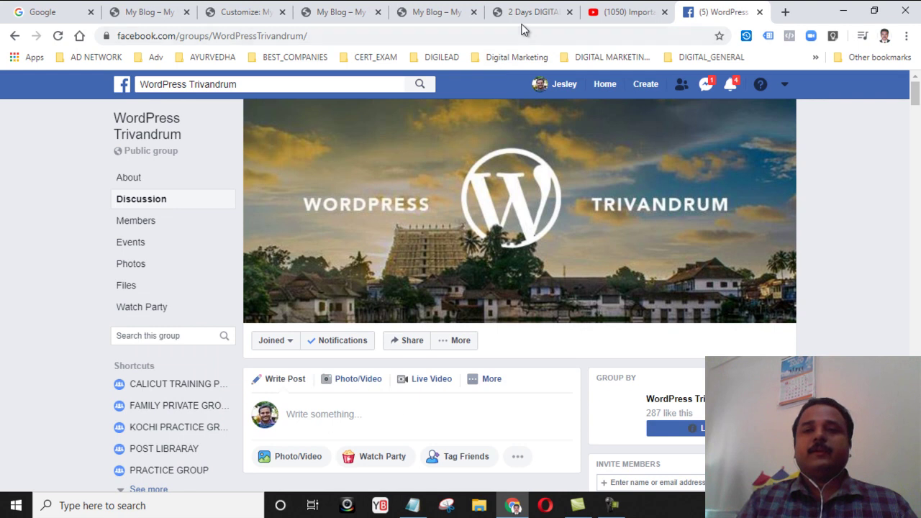
Step: Switch back to the My Blog tab showing the live site's slider
click(433, 12)
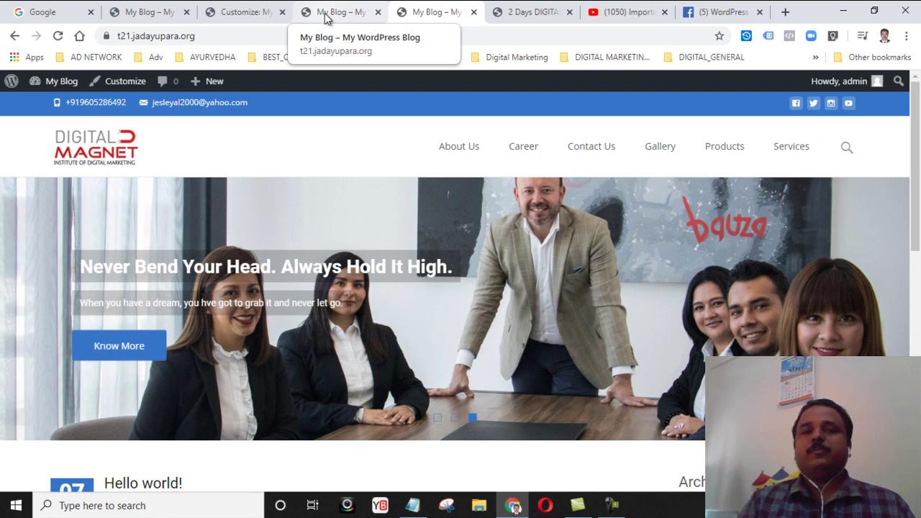
mouse_move(374, 372)
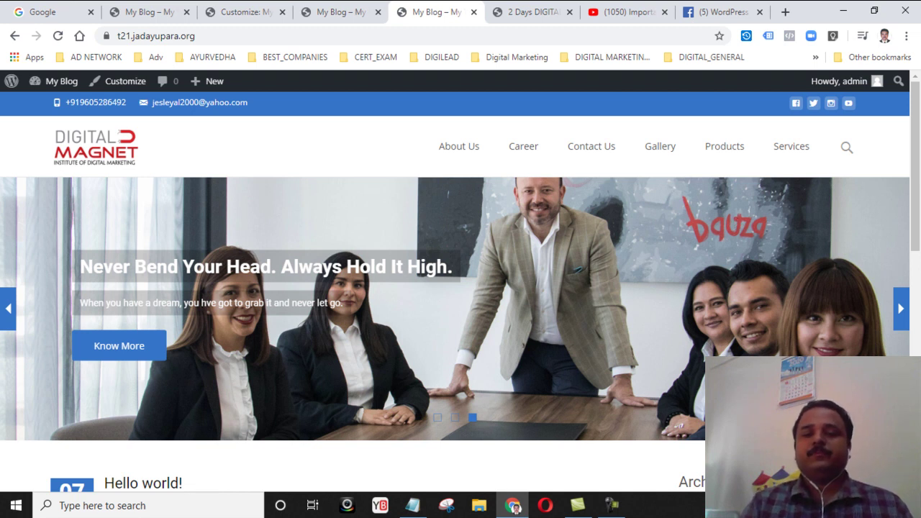
click(611, 505)
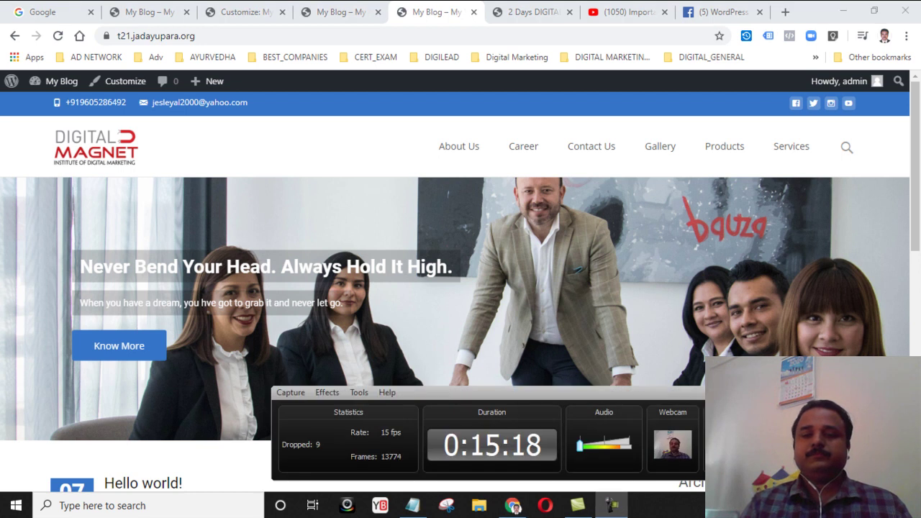